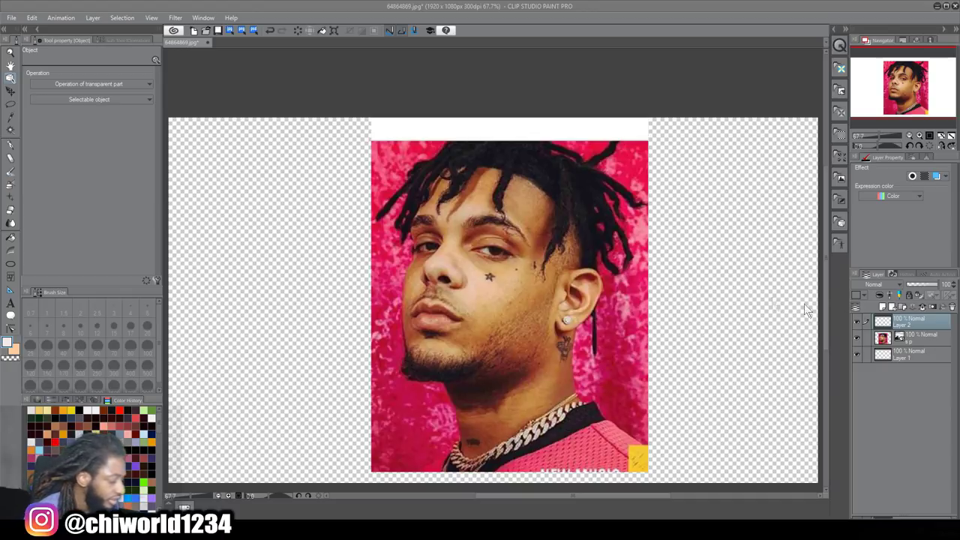
- Lower the portrait photo layer's opacity to 69%
{"action": "left_click", "coordinate": [912, 333]}
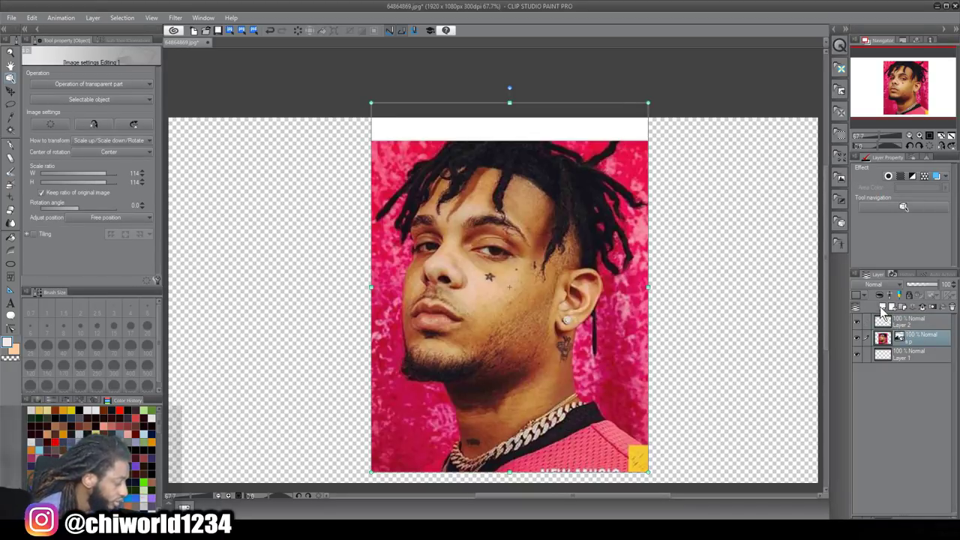
{"action": "left_click", "coordinate": [928, 286]}
{"action": "left_click_drag", "start_coordinate": [926, 285], "coordinate": [928, 286]}
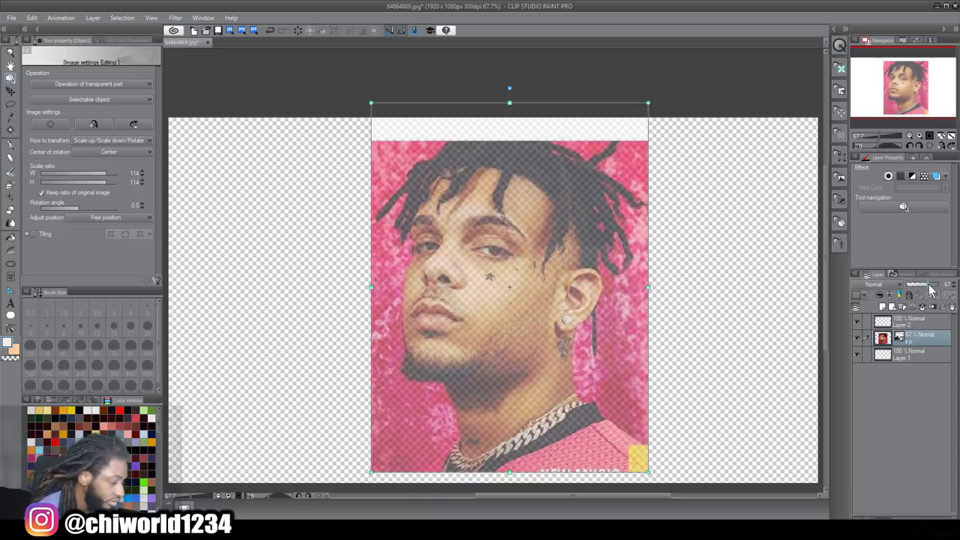
- Hide the portrait photo layer and fill Layer 1 with white (FFFFFF) as the background
{"action": "left_click", "coordinate": [856, 337]}
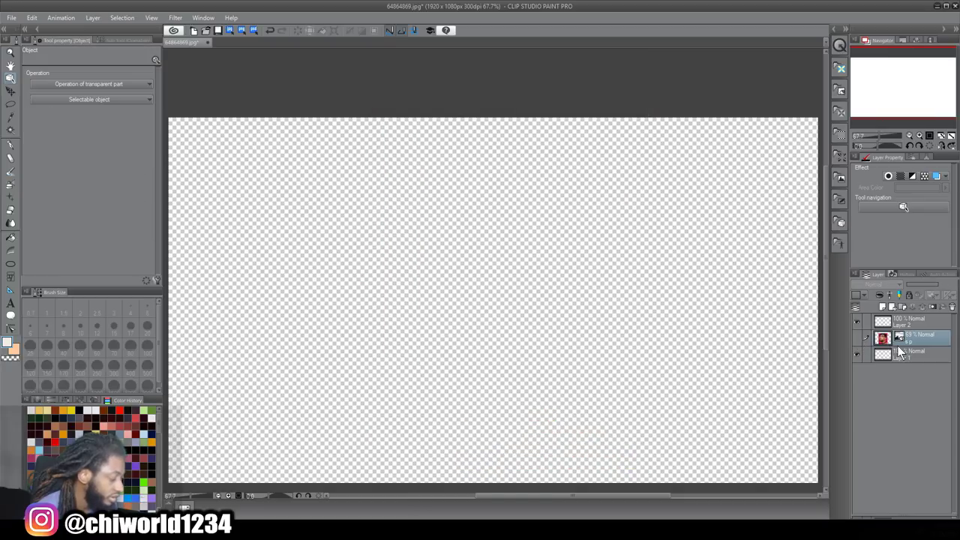
{"action": "left_click", "coordinate": [899, 353]}
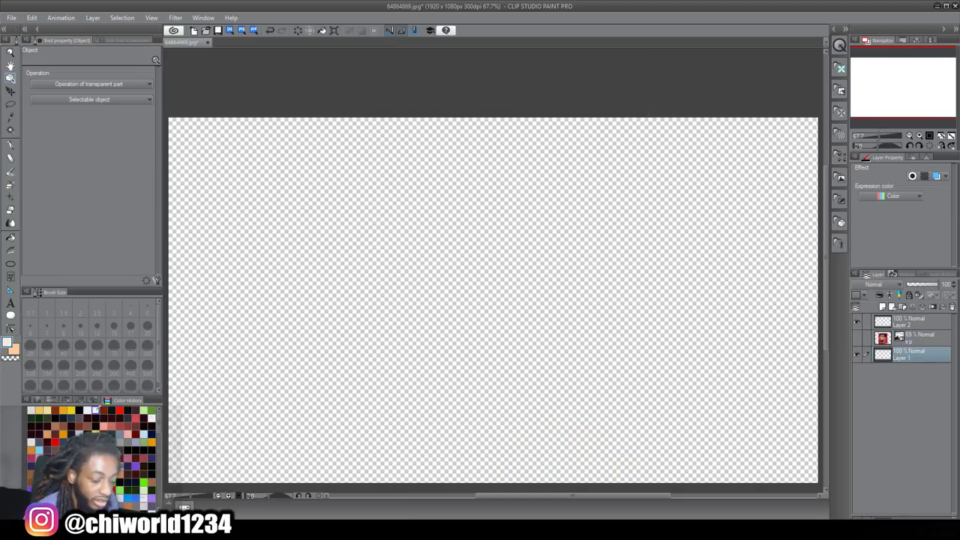
{"action": "left_click", "coordinate": [95, 410]}
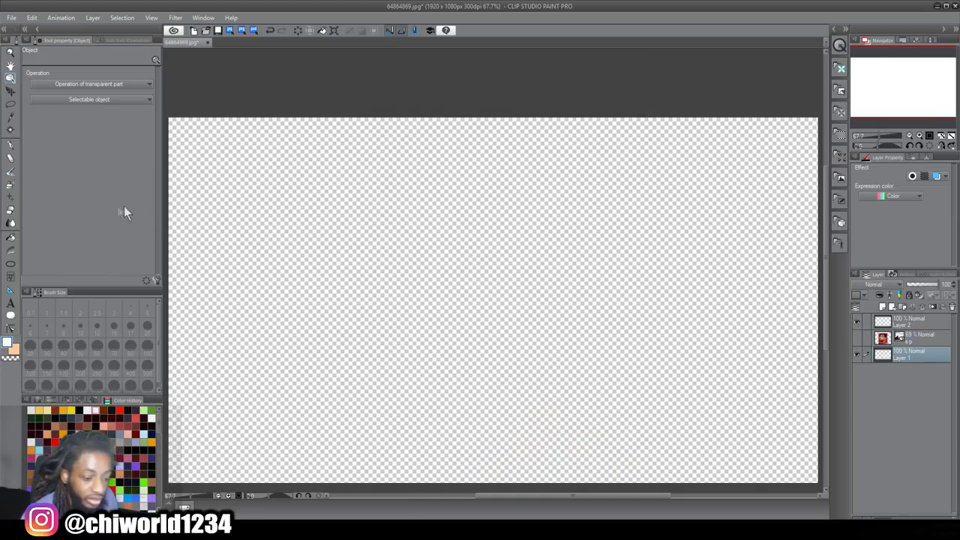
{"action": "left_click", "coordinate": [9, 347]}
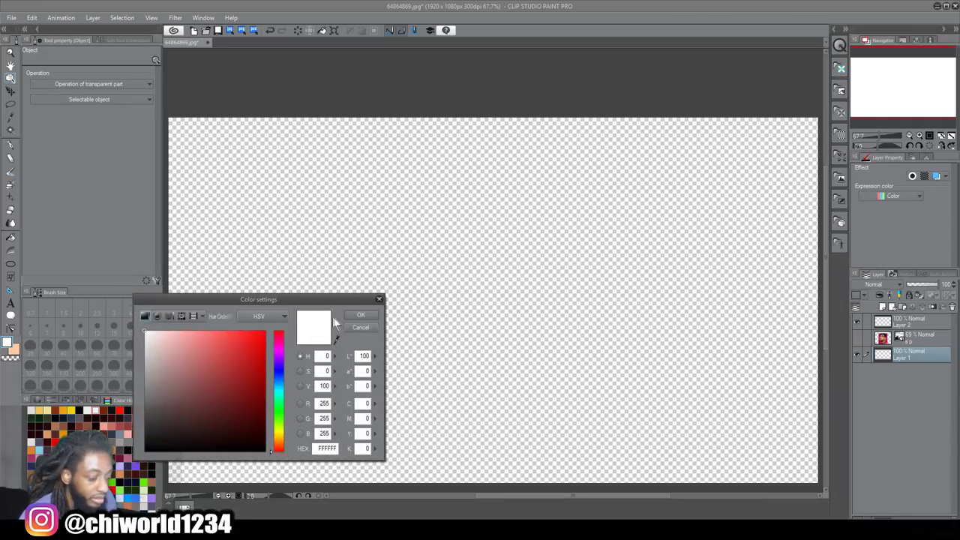
{"action": "left_click", "coordinate": [347, 317]}
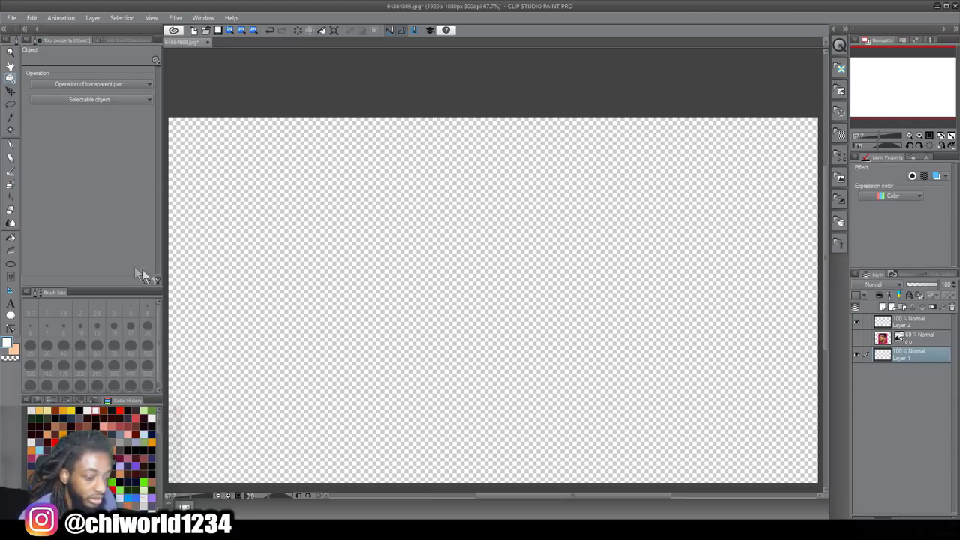
{"action": "left_click", "coordinate": [11, 237]}
{"action": "left_click", "coordinate": [412, 291]}
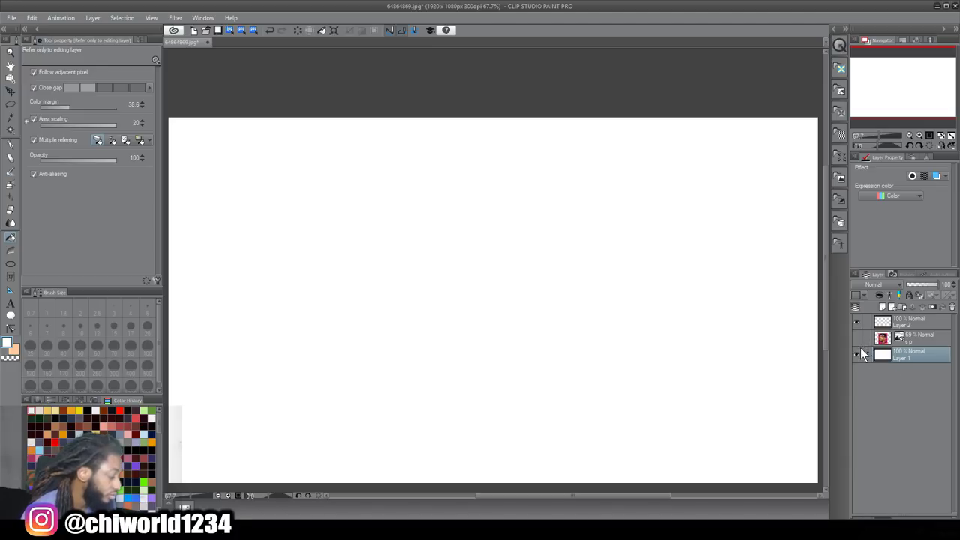
- Show the portrait photo layer again and set its opacity to 61%
{"action": "left_click", "coordinate": [856, 339]}
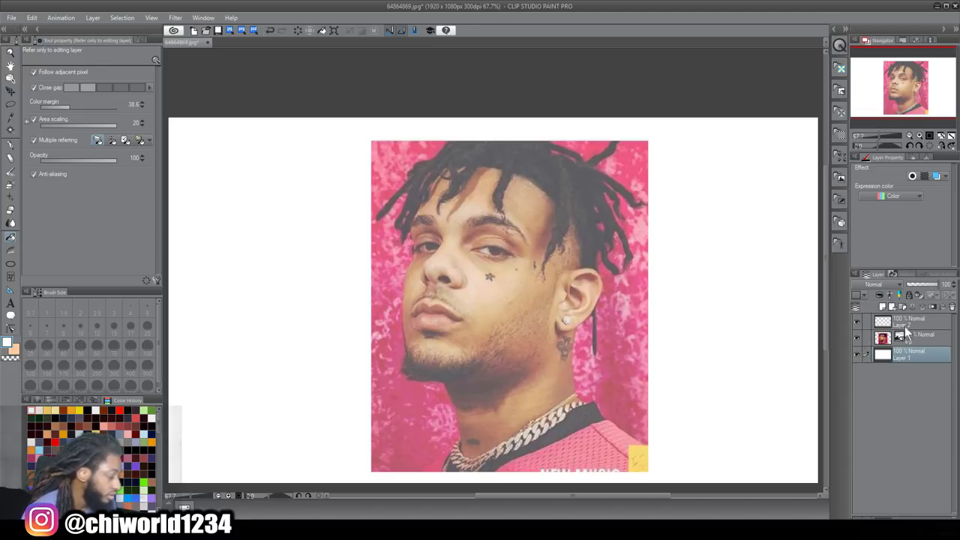
{"action": "left_click", "coordinate": [907, 335]}
{"action": "left_click", "coordinate": [922, 285]}
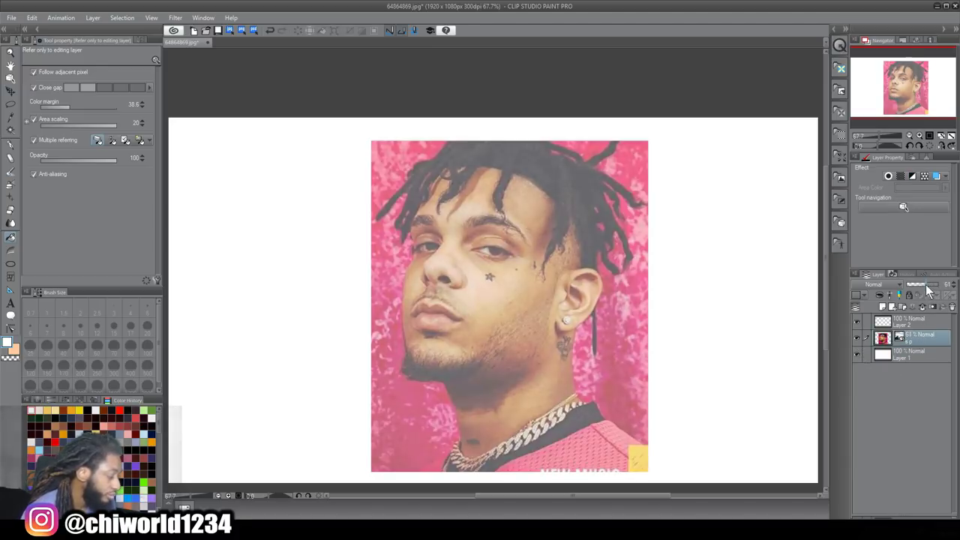
{"action": "left_click_drag", "start_coordinate": [923, 286], "coordinate": [927, 286]}
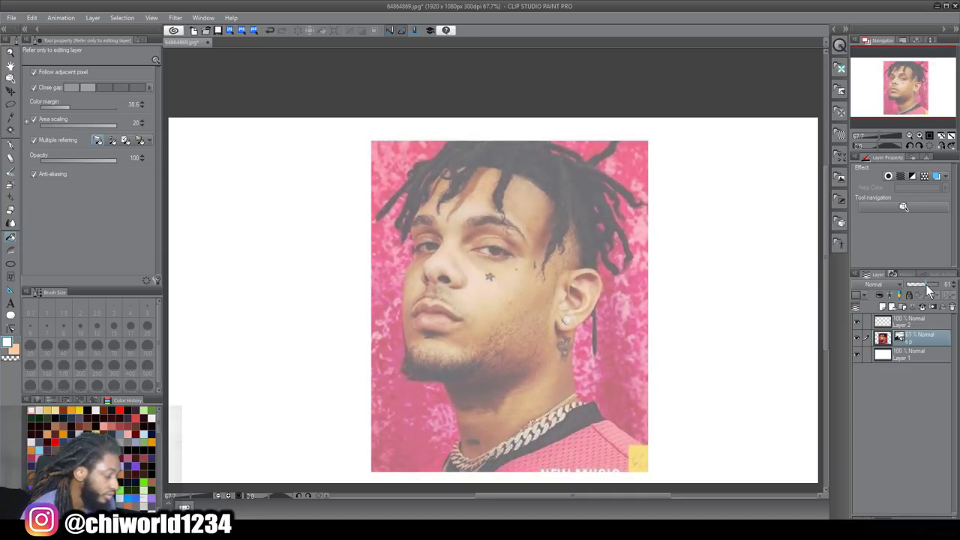
- Make Layer 2 the drawing layer and choose the G-pen with black (000000) as the drawing colour
{"action": "left_click", "coordinate": [923, 322]}
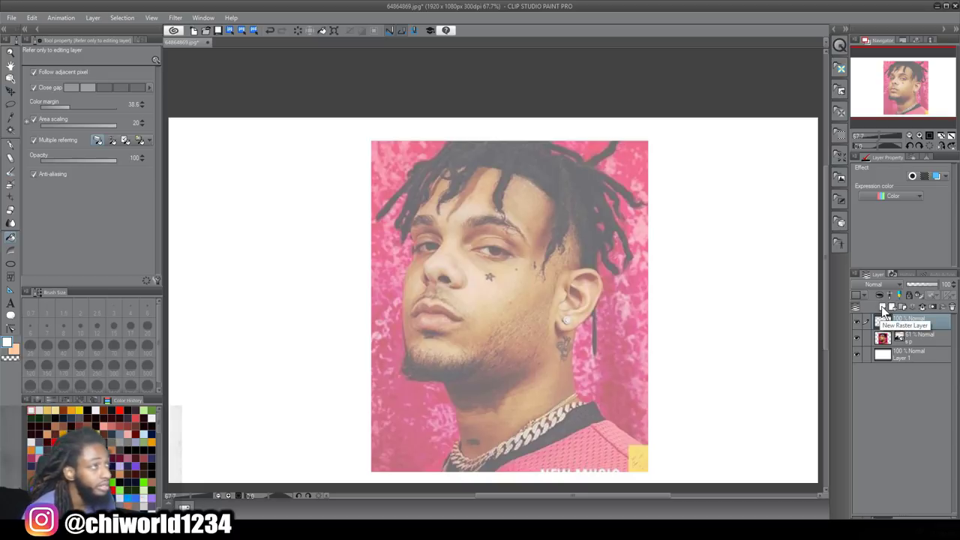
{"action": "left_click", "coordinate": [11, 148]}
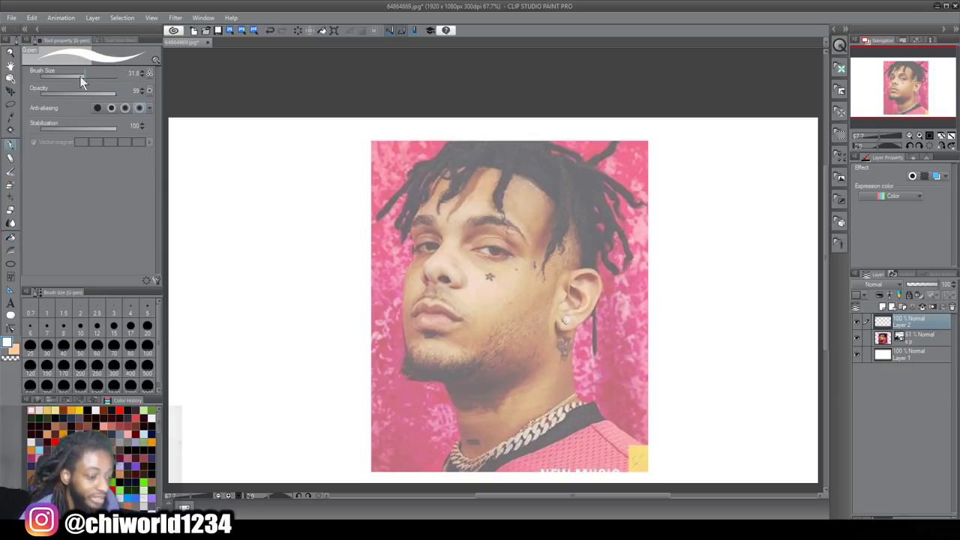
{"action": "left_click", "coordinate": [8, 343]}
{"action": "left_click_drag", "start_coordinate": [158, 423], "coordinate": [153, 449]}
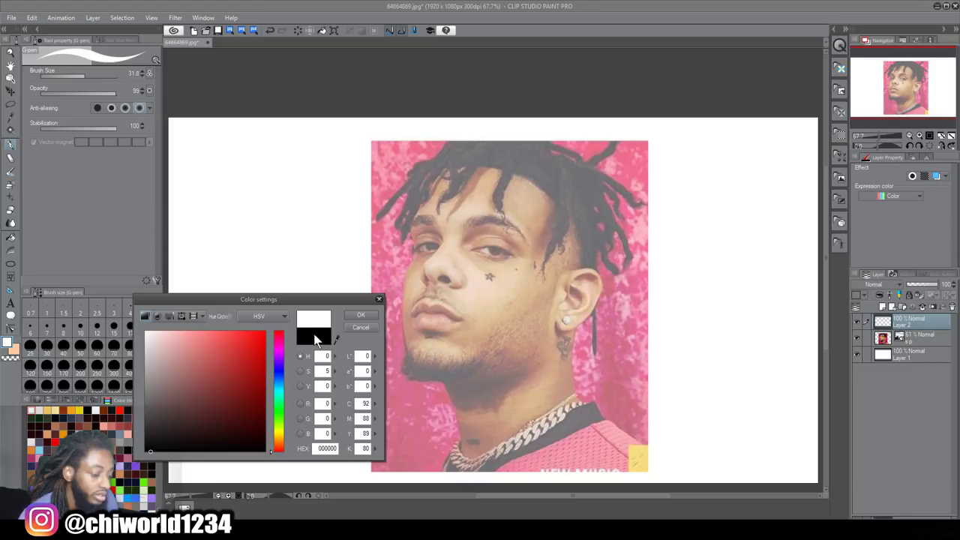
{"action": "left_click", "coordinate": [361, 315]}
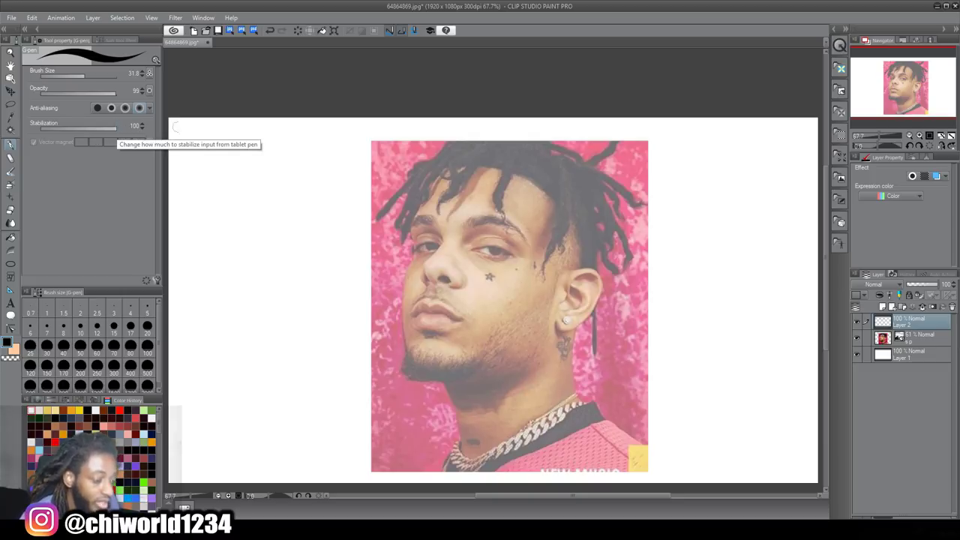
- Set the G-pen's stabilization to 100 and its brush size to 4.3
{"action": "left_click_drag", "start_coordinate": [116, 128], "coordinate": [115, 129]}
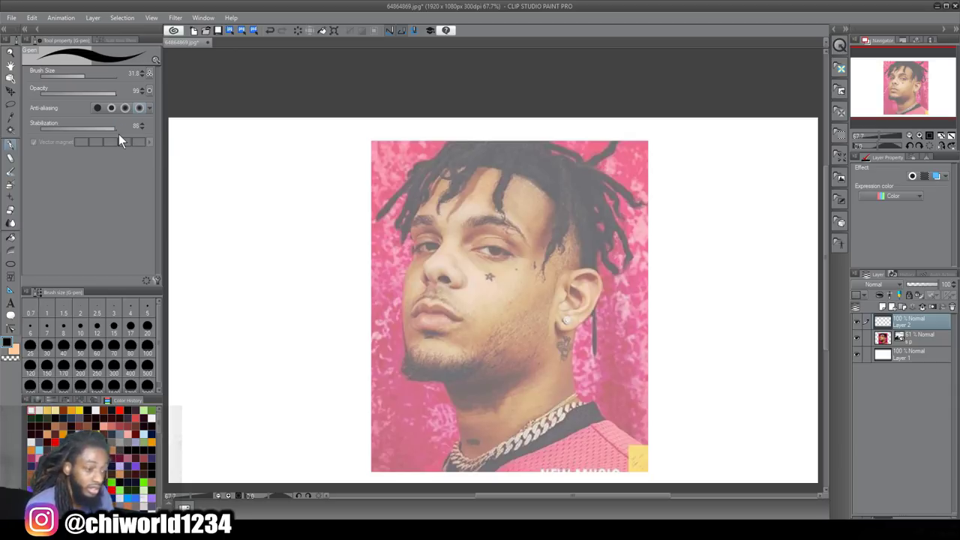
{"action": "left_click_drag", "start_coordinate": [115, 128], "coordinate": [119, 128]}
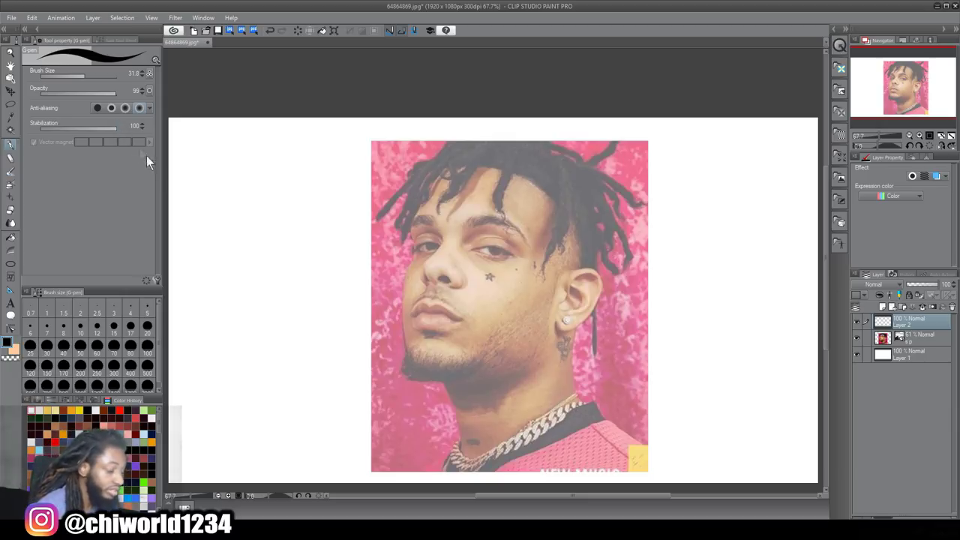
{"action": "scroll", "coordinate": [424, 271], "scroll_direction": "up", "scroll_amount": 3}
{"action": "scroll", "coordinate": [420, 273], "scroll_direction": "up", "scroll_amount": 5}
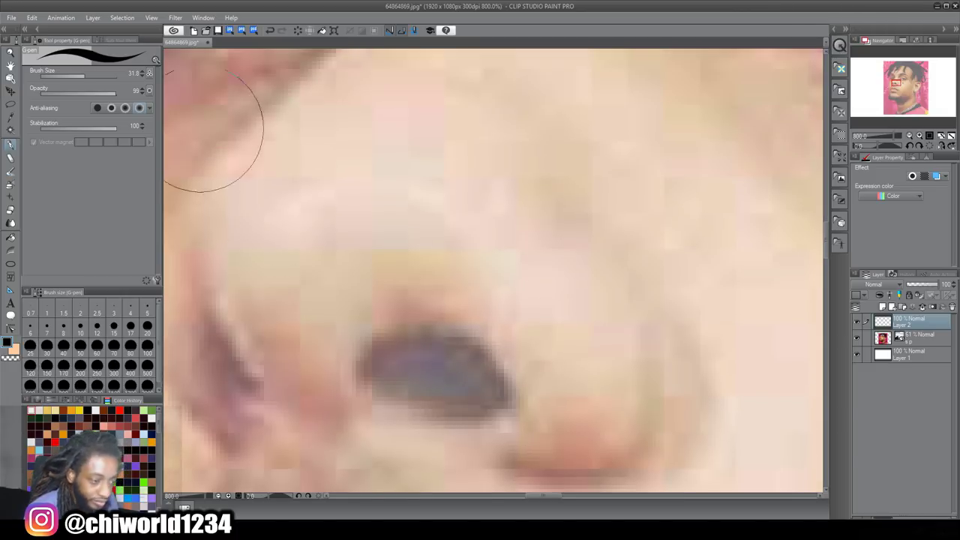
{"action": "left_click_drag", "start_coordinate": [73, 71], "coordinate": [71, 74]}
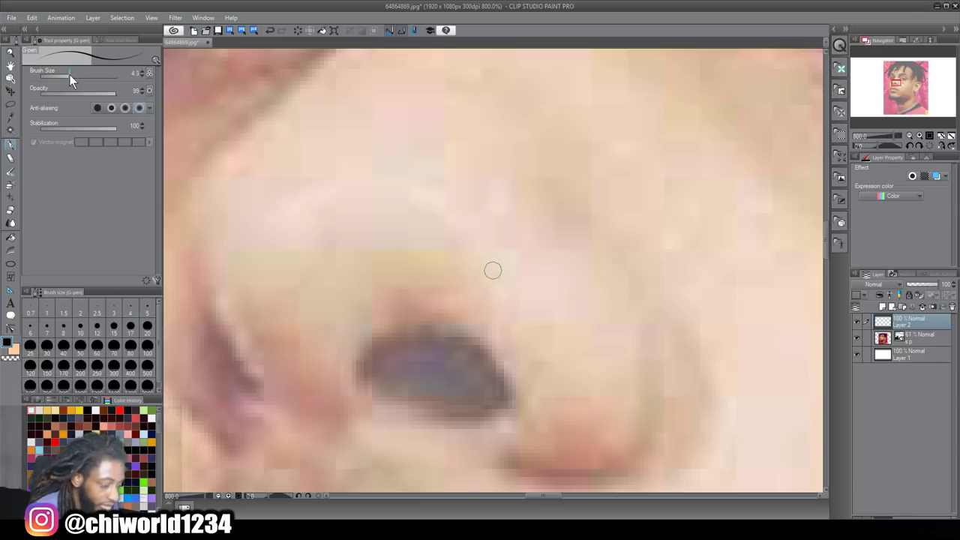
{"action": "scroll", "coordinate": [184, 123], "scroll_direction": "down", "scroll_amount": 2}
{"action": "scroll", "coordinate": [536, 274], "scroll_direction": "up", "scroll_amount": 2}
{"action": "left_click_drag", "start_coordinate": [361, 302], "coordinate": [510, 303]}
{"action": "scroll", "coordinate": [557, 303], "scroll_direction": "down", "scroll_amount": 2}
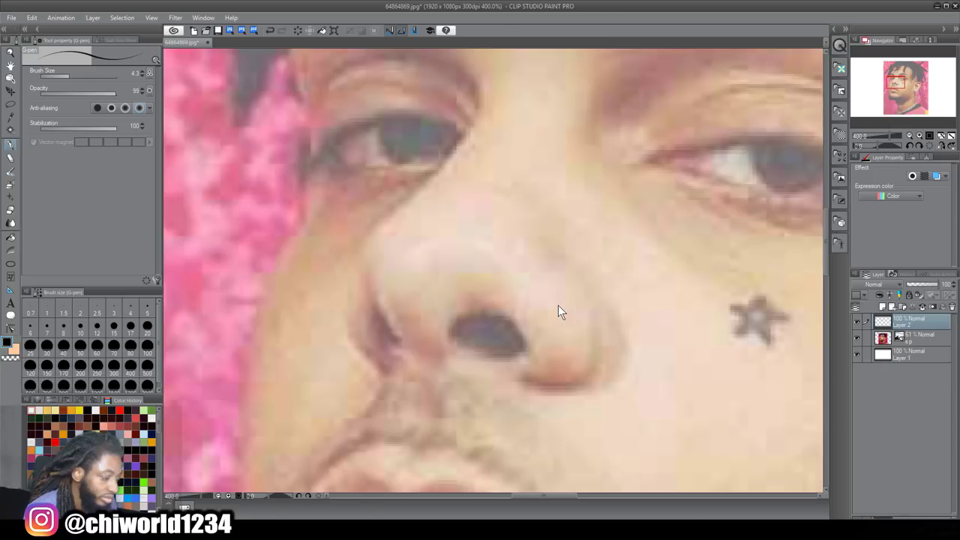
{"action": "scroll", "coordinate": [558, 306], "scroll_direction": "up", "scroll_amount": 2}
{"action": "scroll", "coordinate": [370, 351], "scroll_direction": "down", "scroll_amount": 2}
{"action": "scroll", "coordinate": [370, 351], "scroll_direction": "up", "scroll_amount": 2}
{"action": "mouse_move", "coordinate": [408, 387]}
{"action": "left_mouse_down"}
{"action": "mouse_move", "coordinate": [392, 375]}
{"action": "mouse_move", "coordinate": [401, 349]}
{"action": "left_mouse_up"}
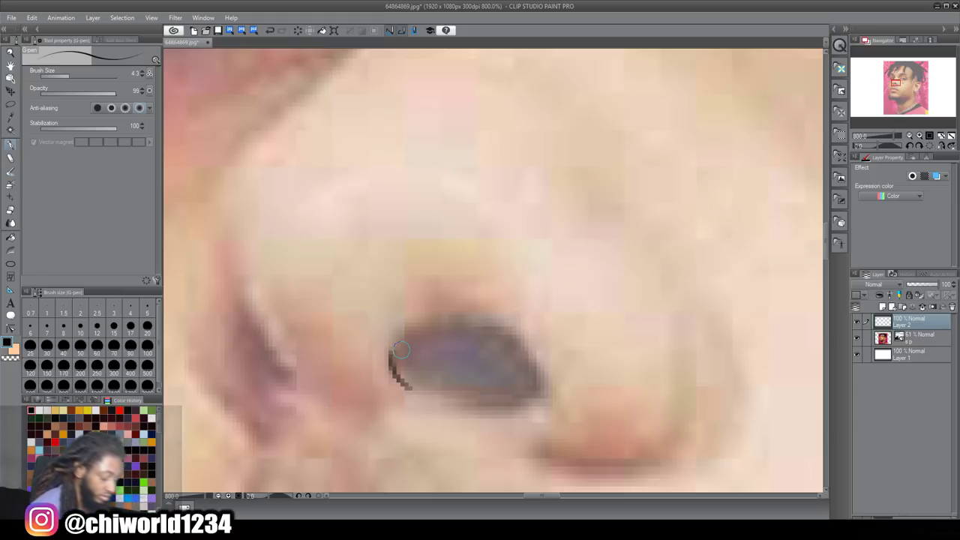
{"action": "key", "text": "ctrl+z"}
- Trace the nose on Layer 2 with black strokes: the nostrils, both nostril wings and the bridge line up to the far eye
{"action": "scroll", "coordinate": [405, 353], "scroll_direction": "down", "scroll_amount": 2}
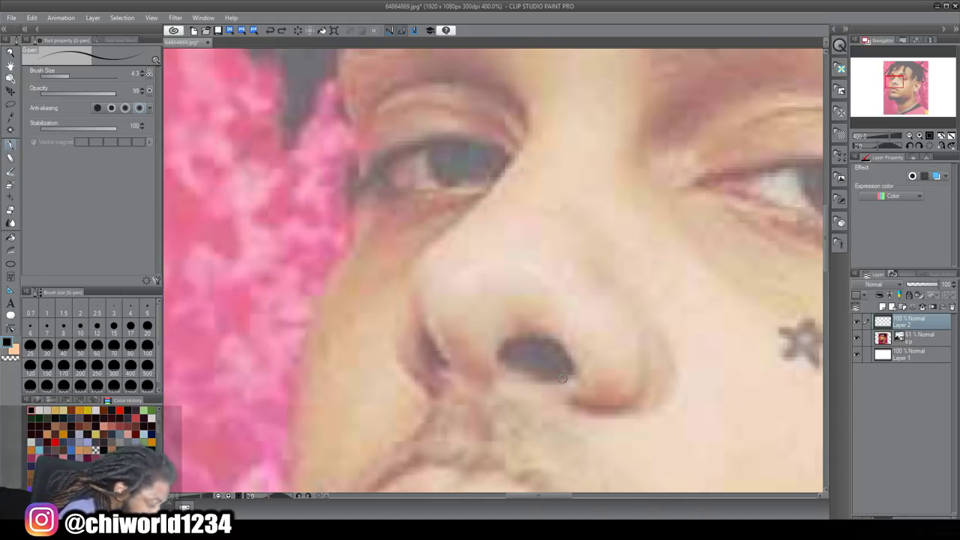
{"action": "mouse_move", "coordinate": [566, 377]}
{"action": "left_mouse_down"}
{"action": "mouse_move", "coordinate": [536, 335]}
{"action": "mouse_move", "coordinate": [514, 334]}
{"action": "mouse_move", "coordinate": [498, 352]}
{"action": "mouse_move", "coordinate": [507, 374]}
{"action": "mouse_move", "coordinate": [503, 351]}
{"action": "mouse_move", "coordinate": [518, 366]}
{"action": "mouse_move", "coordinate": [569, 368]}
{"action": "left_mouse_up"}
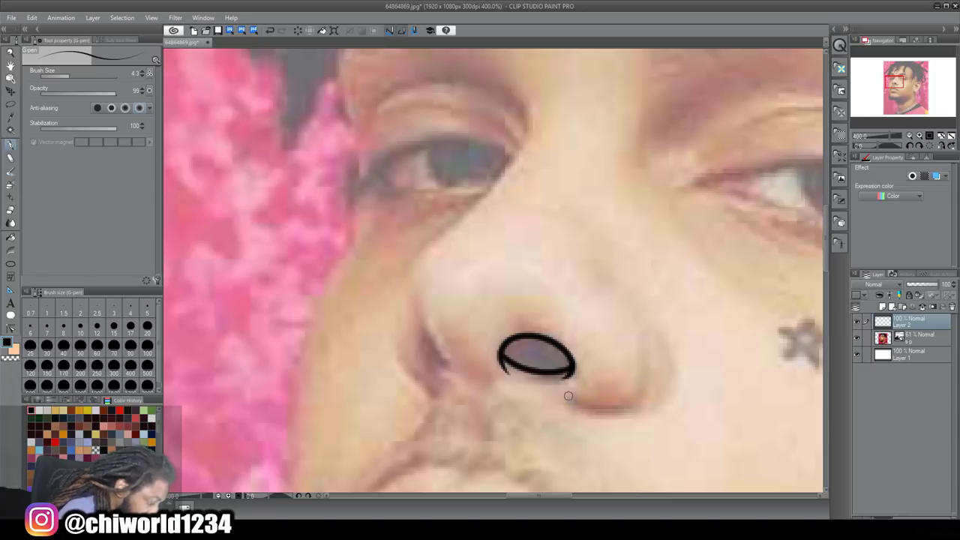
{"action": "mouse_move", "coordinate": [596, 409]}
{"action": "left_mouse_down"}
{"action": "mouse_move", "coordinate": [644, 394]}
{"action": "mouse_move", "coordinate": [651, 338]}
{"action": "left_mouse_up"}
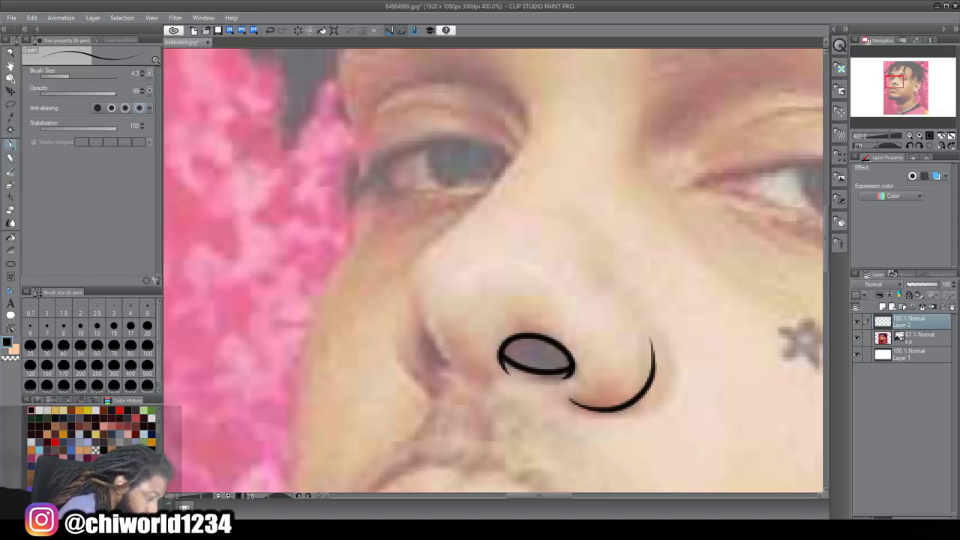
{"action": "mouse_move", "coordinate": [460, 376]}
{"action": "left_mouse_down"}
{"action": "mouse_move", "coordinate": [425, 341]}
{"action": "mouse_move", "coordinate": [419, 303]}
{"action": "left_mouse_up"}
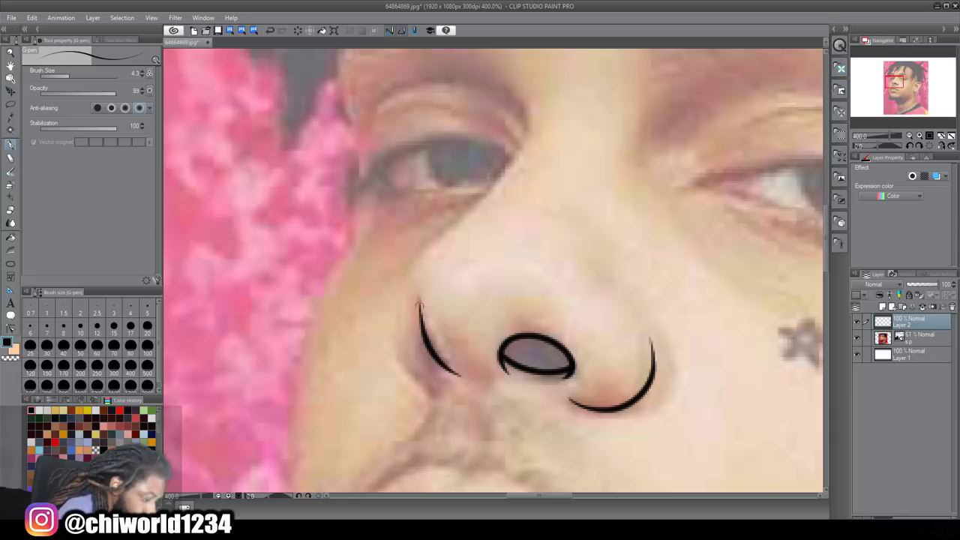
{"action": "left_click_drag", "start_coordinate": [430, 360], "coordinate": [420, 328]}
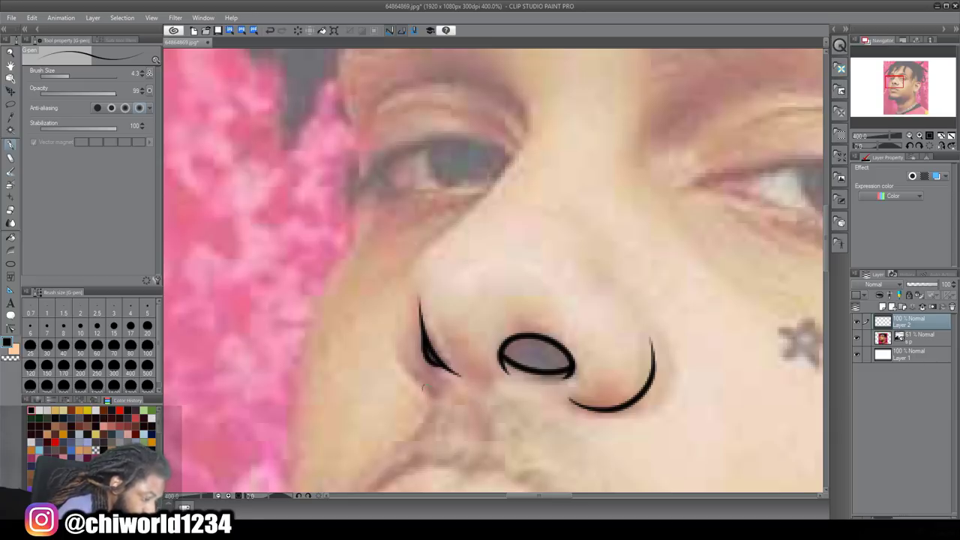
{"action": "mouse_move", "coordinate": [433, 391]}
{"action": "left_mouse_down"}
{"action": "mouse_move", "coordinate": [408, 376]}
{"action": "mouse_move", "coordinate": [397, 351]}
{"action": "mouse_move", "coordinate": [399, 285]}
{"action": "mouse_move", "coordinate": [421, 245]}
{"action": "mouse_move", "coordinate": [504, 171]}
{"action": "mouse_move", "coordinate": [526, 117]}
{"action": "mouse_move", "coordinate": [519, 93]}
{"action": "left_mouse_up"}
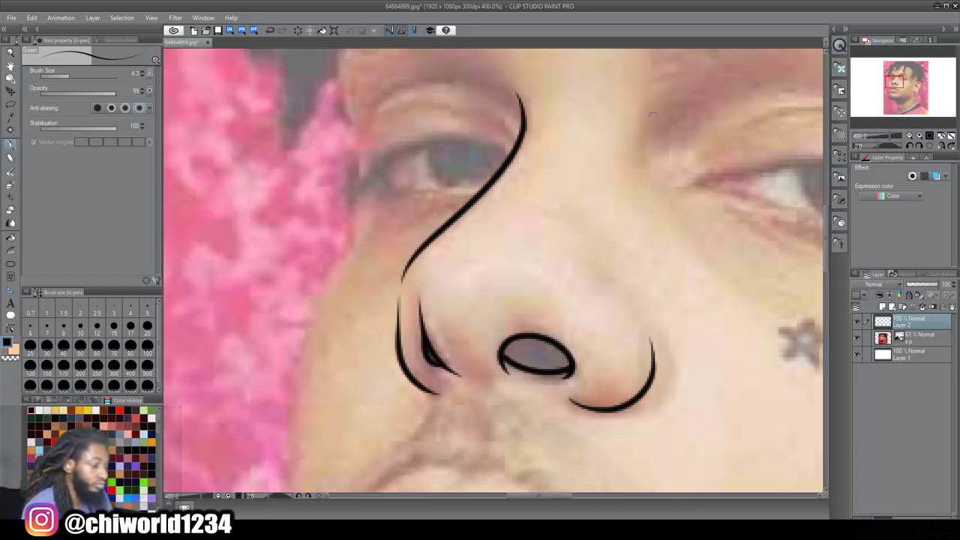
- Trace the far eye's lids and iris over the photo, redoing the first stroke
{"action": "scroll", "coordinate": [724, 161], "scroll_direction": "down", "scroll_amount": 3}
{"action": "scroll", "coordinate": [701, 202], "scroll_direction": "up", "scroll_amount": 3}
{"action": "scroll", "coordinate": [690, 202], "scroll_direction": "up", "scroll_amount": 3}
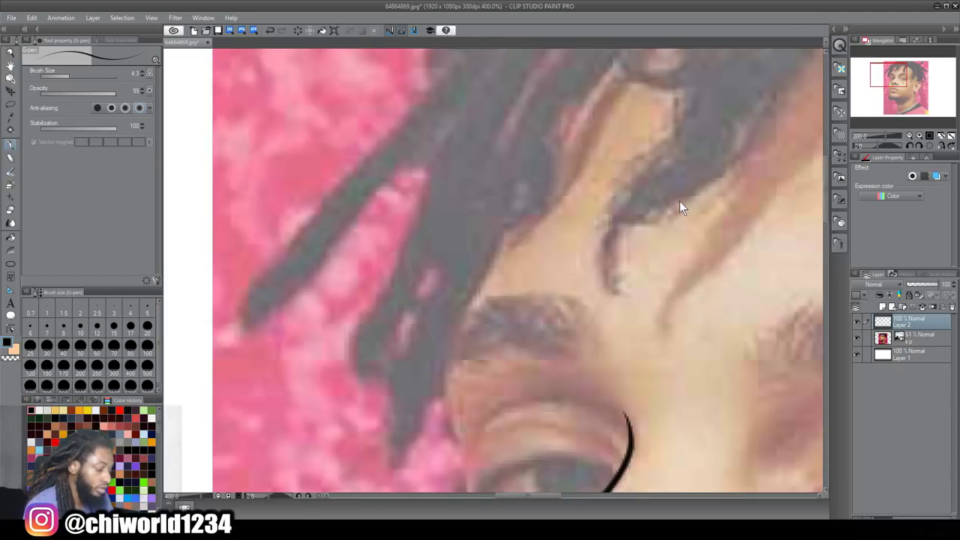
{"action": "mouse_move", "coordinate": [420, 254]}
{"action": "left_mouse_down"}
{"action": "mouse_move", "coordinate": [449, 225]}
{"action": "mouse_move", "coordinate": [495, 207]}
{"action": "mouse_move", "coordinate": [544, 212]}
{"action": "mouse_move", "coordinate": [568, 229]}
{"action": "mouse_move", "coordinate": [519, 253]}
{"action": "mouse_move", "coordinate": [495, 241]}
{"action": "mouse_move", "coordinate": [488, 217]}
{"action": "mouse_move", "coordinate": [498, 205]}
{"action": "left_mouse_up"}
{"action": "key", "text": "ctrl+z"}
{"action": "left_click_drag", "start_coordinate": [551, 251], "coordinate": [486, 211]}
{"action": "left_click_drag", "start_coordinate": [417, 256], "coordinate": [550, 252]}
- Trace the near eye over the photo: upper and lower lids, iris, eyelid crease and the line beneath the eye
{"action": "scroll", "coordinate": [689, 281], "scroll_direction": "down", "scroll_amount": 3}
{"action": "scroll", "coordinate": [776, 263], "scroll_direction": "up", "scroll_amount": 3}
{"action": "mouse_move", "coordinate": [492, 300]}
{"action": "left_mouse_down"}
{"action": "mouse_move", "coordinate": [752, 339]}
{"action": "mouse_move", "coordinate": [720, 324]}
{"action": "left_mouse_up"}
{"action": "left_click_drag", "start_coordinate": [679, 298], "coordinate": [617, 333]}
{"action": "key", "text": "ctrl+z"}
{"action": "key", "text": "ctrl+z"}
{"action": "mouse_move", "coordinate": [493, 299]}
{"action": "left_mouse_down"}
{"action": "mouse_move", "coordinate": [579, 322]}
{"action": "mouse_move", "coordinate": [718, 324]}
{"action": "left_mouse_up"}
{"action": "left_click_drag", "start_coordinate": [678, 299], "coordinate": [597, 283]}
{"action": "left_click_drag", "start_coordinate": [737, 284], "coordinate": [659, 228]}
{"action": "left_click_drag", "start_coordinate": [515, 263], "coordinate": [685, 229]}
{"action": "left_click_drag", "start_coordinate": [553, 336], "coordinate": [664, 366]}
- Trace the star tattoo on the cheek and the small tattoo mark near the temple
{"action": "scroll", "coordinate": [675, 337], "scroll_direction": "down", "scroll_amount": 2}
{"action": "mouse_move", "coordinate": [514, 286]}
{"action": "left_mouse_down"}
{"action": "mouse_move", "coordinate": [562, 278]}
{"action": "mouse_move", "coordinate": [577, 286]}
{"action": "left_mouse_up"}
{"action": "scroll", "coordinate": [570, 278], "scroll_direction": "down", "scroll_amount": 1}
{"action": "left_click_drag", "start_coordinate": [551, 281], "coordinate": [563, 276]}
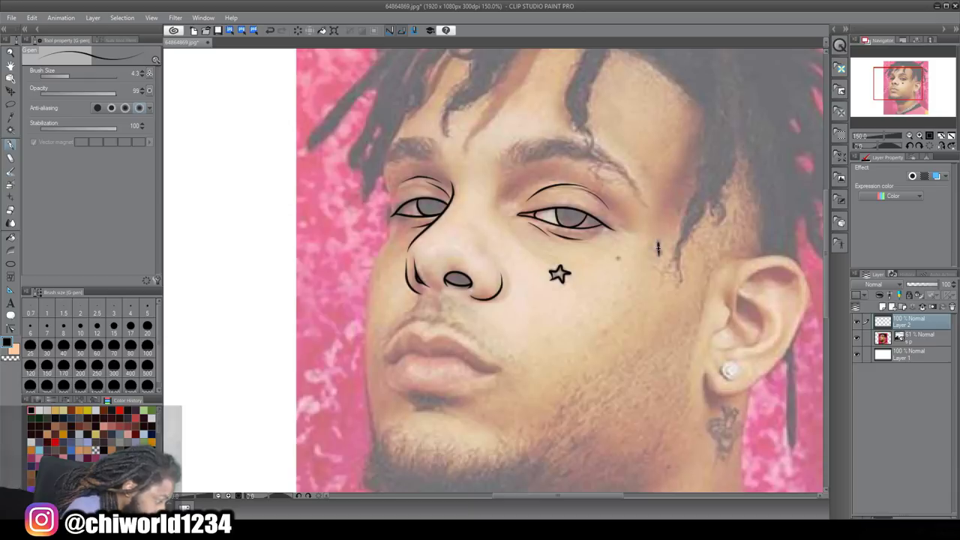
- Draw both eyebrows with short tapered hair strokes that follow the brows in the photo
{"action": "scroll", "coordinate": [548, 288], "scroll_direction": "up", "scroll_amount": 1}
{"action": "left_click_drag", "start_coordinate": [636, 249], "coordinate": [646, 254]}
{"action": "left_click_drag", "start_coordinate": [633, 244], "coordinate": [645, 250]}
{"action": "left_click_drag", "start_coordinate": [630, 239], "coordinate": [644, 246]}
{"action": "left_click_drag", "start_coordinate": [627, 235], "coordinate": [641, 242]}
{"action": "mouse_move", "coordinate": [600, 209]}
{"action": "left_mouse_down"}
{"action": "mouse_move", "coordinate": [623, 222]}
{"action": "mouse_move", "coordinate": [596, 205]}
{"action": "mouse_move", "coordinate": [554, 207]}
{"action": "mouse_move", "coordinate": [536, 192]}
{"action": "left_mouse_up"}
{"action": "left_click_drag", "start_coordinate": [512, 210], "coordinate": [534, 189]}
{"action": "left_click_drag", "start_coordinate": [514, 212], "coordinate": [542, 190]}
{"action": "left_click_drag", "start_coordinate": [437, 207], "coordinate": [432, 189]}
{"action": "left_click_drag", "start_coordinate": [432, 207], "coordinate": [414, 192]}
{"action": "left_click_drag", "start_coordinate": [422, 208], "coordinate": [399, 192]}
{"action": "left_click_drag", "start_coordinate": [405, 207], "coordinate": [393, 195]}
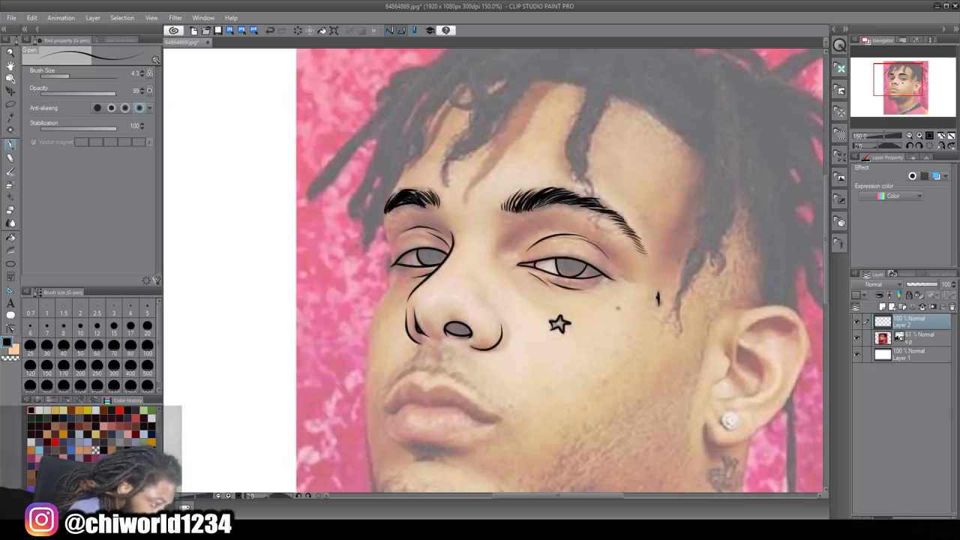
- Trace the lips and the hair tuft beneath the lower lip, checking the line art with the photo briefly hidden
{"action": "left_click_drag", "start_coordinate": [630, 375], "coordinate": [492, 273]}
{"action": "key", "text": "ctrl+plus"}
{"action": "left_click_drag", "start_coordinate": [375, 300], "coordinate": [645, 278]}
{"action": "mouse_move", "coordinate": [433, 295]}
{"action": "left_mouse_down"}
{"action": "mouse_move", "coordinate": [516, 289]}
{"action": "mouse_move", "coordinate": [591, 310]}
{"action": "mouse_move", "coordinate": [556, 299]}
{"action": "mouse_move", "coordinate": [513, 263]}
{"action": "mouse_move", "coordinate": [490, 269]}
{"action": "mouse_move", "coordinate": [470, 257]}
{"action": "mouse_move", "coordinate": [430, 292]}
{"action": "mouse_move", "coordinate": [469, 338]}
{"action": "mouse_move", "coordinate": [562, 327]}
{"action": "mouse_move", "coordinate": [591, 307]}
{"action": "left_mouse_up"}
{"action": "left_click_drag", "start_coordinate": [524, 358], "coordinate": [460, 341]}
{"action": "scroll", "coordinate": [691, 357], "scroll_direction": "down", "scroll_amount": 2}
{"action": "left_click", "coordinate": [856, 339]}
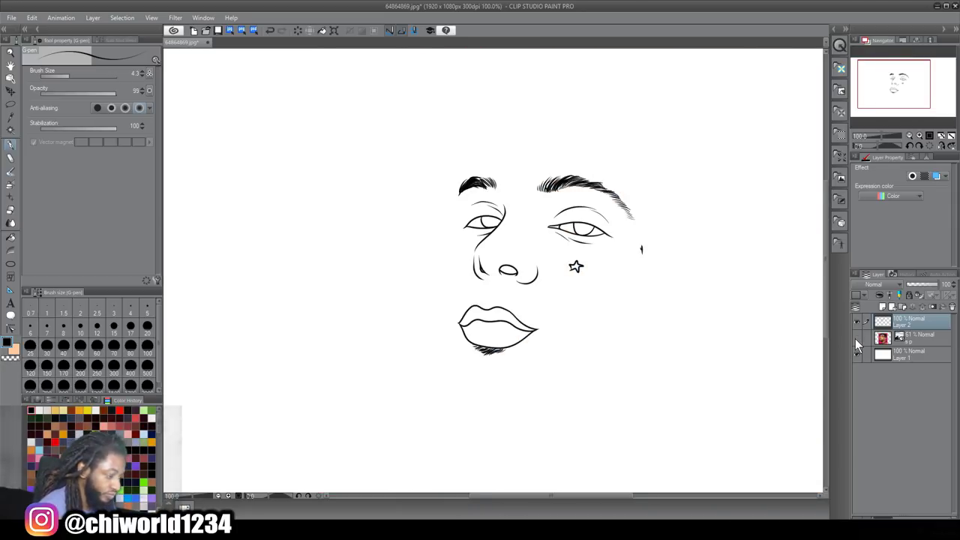
{"action": "left_click", "coordinate": [855, 339]}
- Draw the mustache with short hair strokes above the upper lip and add the line running up to the nose
{"action": "key", "text": "ctrl+plus"}
{"action": "key", "text": "ctrl+plus"}
{"action": "left_click_drag", "start_coordinate": [582, 372], "coordinate": [513, 324]}
{"action": "left_click_drag", "start_coordinate": [520, 330], "coordinate": [468, 324]}
{"action": "left_click_drag", "start_coordinate": [476, 318], "coordinate": [432, 348]}
{"action": "left_click_drag", "start_coordinate": [459, 311], "coordinate": [474, 286]}
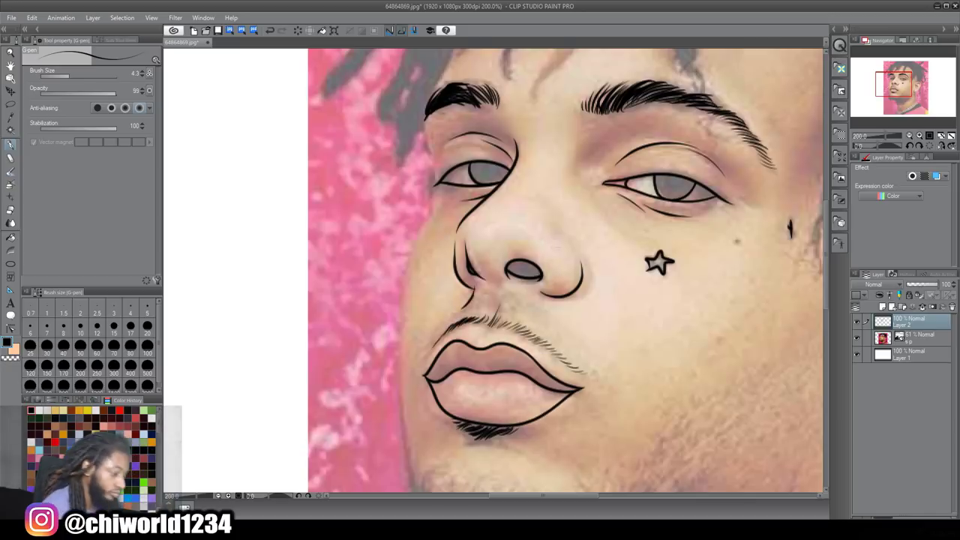
- Trace the ear's outer contour, inner folds and round stud earring, checking the line art with the photo briefly hidden
{"action": "scroll", "coordinate": [297, 252], "scroll_direction": "down", "scroll_amount": 2}
{"action": "scroll", "coordinate": [618, 250], "scroll_direction": "up", "scroll_amount": 2}
{"action": "mouse_move", "coordinate": [538, 357]}
{"action": "left_mouse_down"}
{"action": "mouse_move", "coordinate": [564, 312]}
{"action": "mouse_move", "coordinate": [648, 253]}
{"action": "mouse_move", "coordinate": [657, 313]}
{"action": "mouse_move", "coordinate": [605, 339]}
{"action": "mouse_move", "coordinate": [602, 305]}
{"action": "left_mouse_up"}
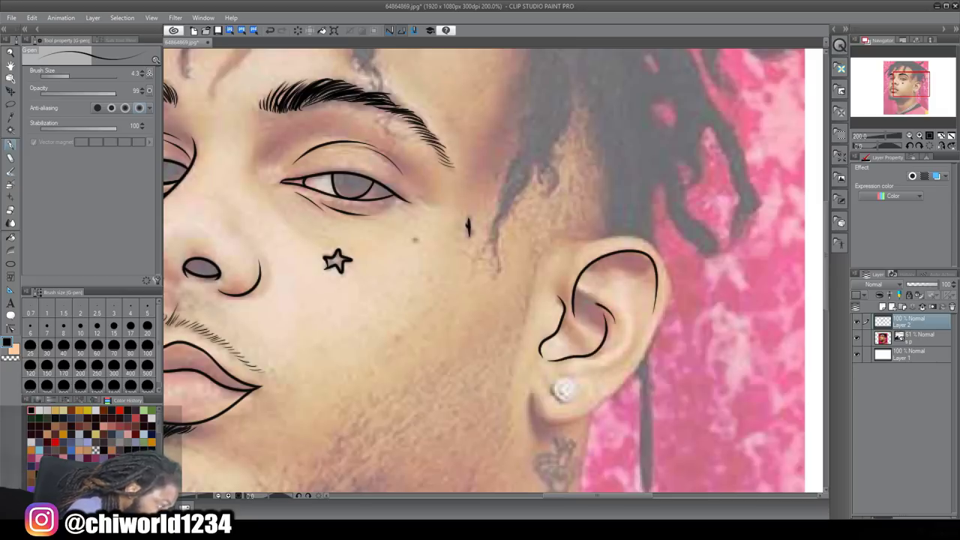
{"action": "left_click_drag", "start_coordinate": [600, 373], "coordinate": [634, 283]}
{"action": "mouse_move", "coordinate": [534, 392]}
{"action": "left_mouse_down"}
{"action": "mouse_move", "coordinate": [624, 385]}
{"action": "mouse_move", "coordinate": [659, 252]}
{"action": "mouse_move", "coordinate": [566, 235]}
{"action": "left_mouse_up"}
{"action": "scroll", "coordinate": [615, 345], "scroll_direction": "down", "scroll_amount": 2}
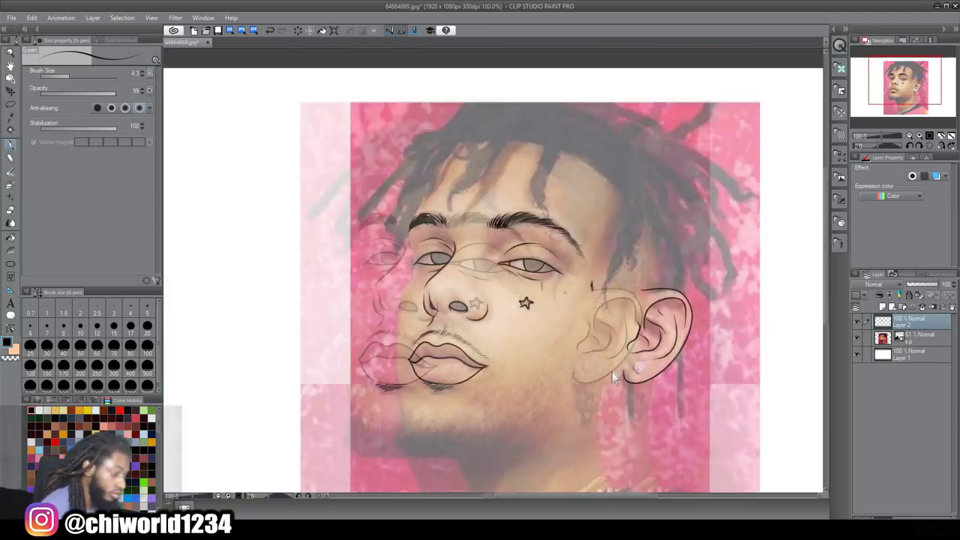
{"action": "left_click", "coordinate": [856, 337]}
{"action": "left_click", "coordinate": [856, 337]}
{"action": "scroll", "coordinate": [787, 342], "scroll_direction": "up", "scroll_amount": 2}
{"action": "mouse_move", "coordinate": [575, 295]}
{"action": "left_mouse_down"}
{"action": "mouse_move", "coordinate": [597, 297]}
{"action": "mouse_move", "coordinate": [576, 298]}
{"action": "mouse_move", "coordinate": [598, 297]}
{"action": "mouse_move", "coordinate": [621, 267]}
{"action": "left_mouse_up"}
- Trace the front and back lines of the neck and the contour of the far cheek down to the beard
{"action": "scroll", "coordinate": [637, 304], "scroll_direction": "down", "scroll_amount": 2}
{"action": "scroll", "coordinate": [600, 368], "scroll_direction": "up", "scroll_amount": 1}
{"action": "mouse_move", "coordinate": [696, 343]}
{"action": "left_mouse_down"}
{"action": "mouse_move", "coordinate": [680, 278]}
{"action": "mouse_move", "coordinate": [687, 180]}
{"action": "left_mouse_up"}
{"action": "scroll", "coordinate": [680, 328], "scroll_direction": "down", "scroll_amount": 1}
{"action": "mouse_move", "coordinate": [566, 409]}
{"action": "left_mouse_down"}
{"action": "mouse_move", "coordinate": [558, 355]}
{"action": "mouse_move", "coordinate": [533, 306]}
{"action": "left_mouse_up"}
{"action": "scroll", "coordinate": [534, 307], "scroll_direction": "down", "scroll_amount": 1}
{"action": "scroll", "coordinate": [534, 218], "scroll_direction": "up", "scroll_amount": 1}
{"action": "left_click_drag", "start_coordinate": [484, 370], "coordinate": [477, 273]}
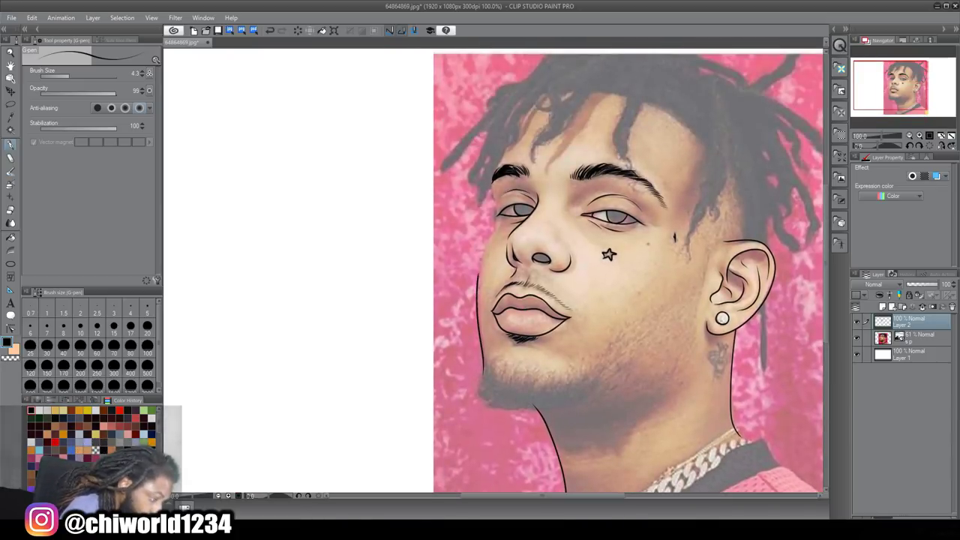
- Trace the chin beard's upper and lower edges with short hair strokes, checking the line art with the photo briefly hidden
{"action": "key", "text": "ctrl+0"}
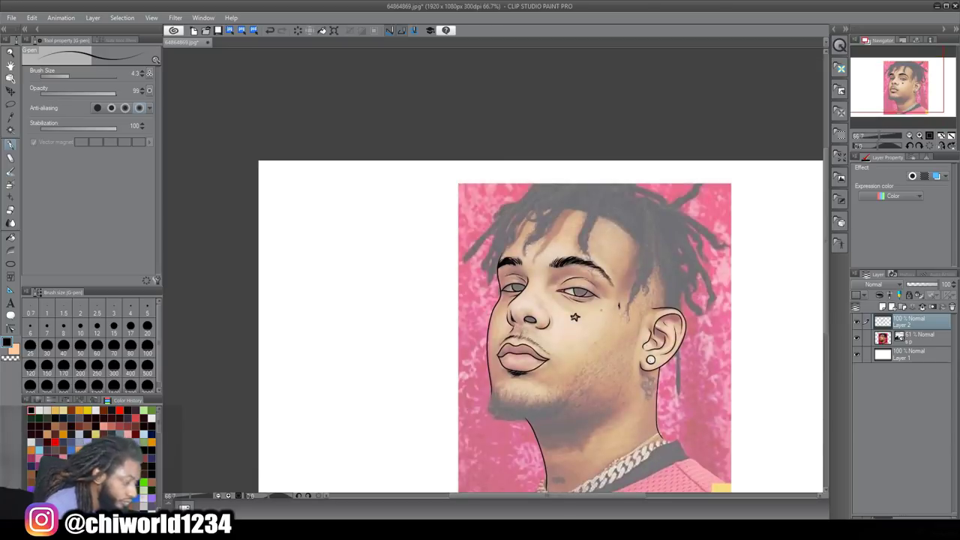
{"action": "scroll", "coordinate": [615, 421], "scroll_direction": "up", "scroll_amount": 2}
{"action": "mouse_move", "coordinate": [496, 374]}
{"action": "left_mouse_down"}
{"action": "mouse_move", "coordinate": [453, 405]}
{"action": "mouse_move", "coordinate": [399, 410]}
{"action": "mouse_move", "coordinate": [345, 408]}
{"action": "mouse_move", "coordinate": [330, 377]}
{"action": "left_mouse_up"}
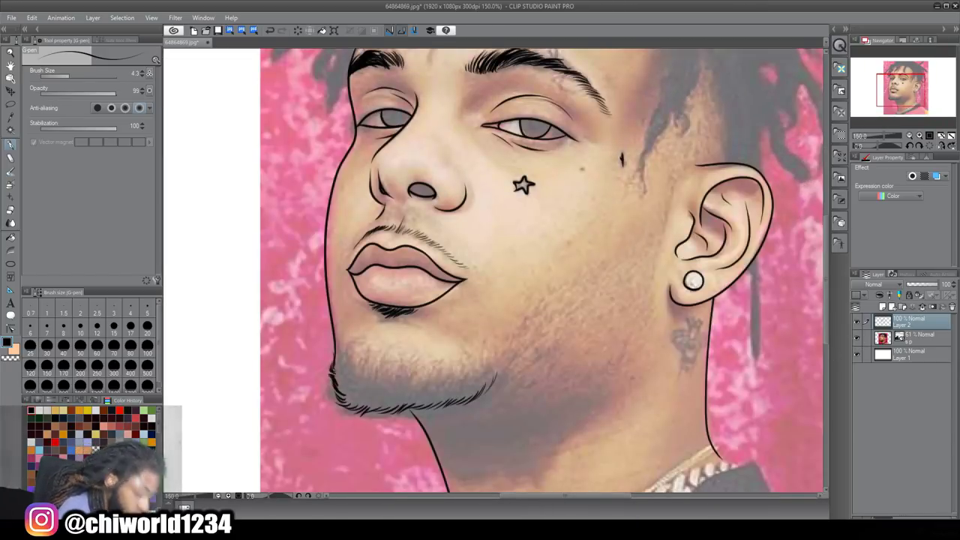
{"action": "key", "text": "ctrl+0"}
{"action": "key", "text": "ctrl+alt+0"}
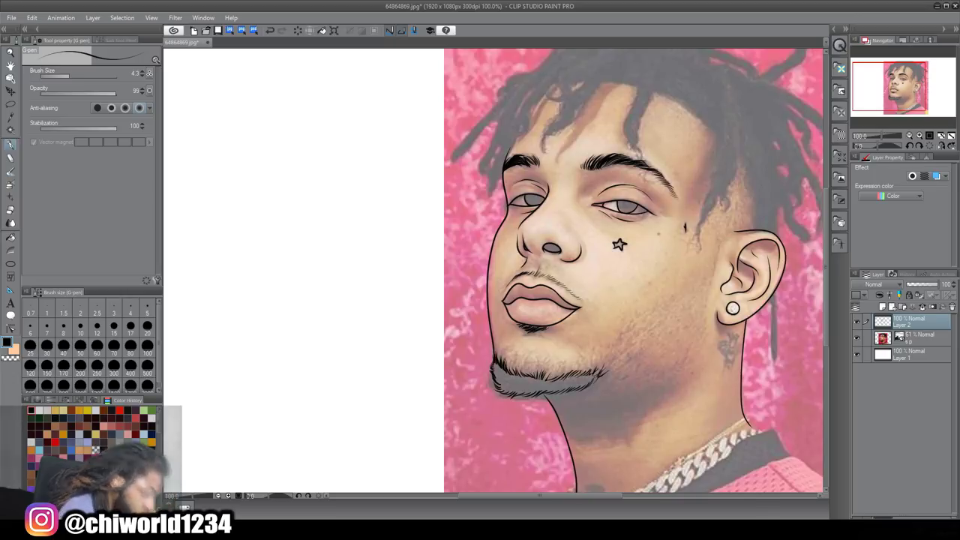
{"action": "key", "text": "ctrl+minus"}
{"action": "left_click", "coordinate": [856, 337]}
{"action": "left_click", "coordinate": [856, 338]}
- Trace the front hairline and the dreadlocks hanging over the forehead, including the small curled lock
{"action": "key", "text": "ctrl+plus"}
{"action": "key", "text": "ctrl+plus"}
{"action": "left_click_drag", "start_coordinate": [720, 195], "coordinate": [571, 396]}
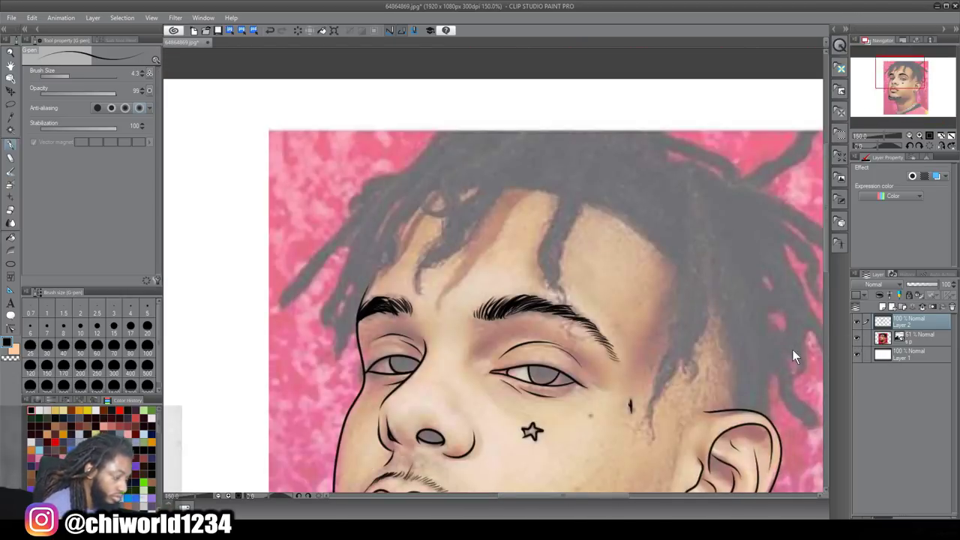
{"action": "left_click_drag", "start_coordinate": [792, 349], "coordinate": [743, 350]}
{"action": "mouse_move", "coordinate": [601, 444]}
{"action": "left_mouse_down"}
{"action": "mouse_move", "coordinate": [629, 247]}
{"action": "mouse_move", "coordinate": [531, 198]}
{"action": "left_mouse_up"}
{"action": "left_click_drag", "start_coordinate": [511, 244], "coordinate": [534, 184]}
{"action": "mouse_move", "coordinate": [514, 304]}
{"action": "left_mouse_down"}
{"action": "mouse_move", "coordinate": [491, 238]}
{"action": "mouse_move", "coordinate": [507, 179]}
{"action": "mouse_move", "coordinate": [441, 187]}
{"action": "left_mouse_up"}
{"action": "mouse_move", "coordinate": [367, 270]}
{"action": "left_mouse_down"}
{"action": "mouse_move", "coordinate": [370, 291]}
{"action": "mouse_move", "coordinate": [458, 169]}
{"action": "left_mouse_up"}
{"action": "left_click_drag", "start_coordinate": [367, 291], "coordinate": [432, 170]}
{"action": "mouse_move", "coordinate": [367, 203]}
{"action": "left_mouse_down"}
{"action": "mouse_move", "coordinate": [408, 206]}
{"action": "mouse_move", "coordinate": [439, 178]}
{"action": "mouse_move", "coordinate": [393, 210]}
{"action": "mouse_move", "coordinate": [406, 165]}
{"action": "left_mouse_up"}
- Trace the temple lock, the hair edge above the ear, the lock behind the ear and the contour along the back of the head
{"action": "mouse_move", "coordinate": [748, 390]}
{"action": "left_mouse_down"}
{"action": "mouse_move", "coordinate": [689, 293]}
{"action": "mouse_move", "coordinate": [639, 392]}
{"action": "left_mouse_up"}
{"action": "mouse_move", "coordinate": [492, 429]}
{"action": "left_mouse_down"}
{"action": "mouse_move", "coordinate": [525, 349]}
{"action": "mouse_move", "coordinate": [546, 229]}
{"action": "left_mouse_up"}
{"action": "mouse_move", "coordinate": [577, 412]}
{"action": "left_mouse_down"}
{"action": "mouse_move", "coordinate": [574, 357]}
{"action": "mouse_move", "coordinate": [541, 261]}
{"action": "left_mouse_up"}
{"action": "left_click_drag", "start_coordinate": [612, 421], "coordinate": [609, 355]}
{"action": "left_click_drag", "start_coordinate": [643, 423], "coordinate": [627, 406]}
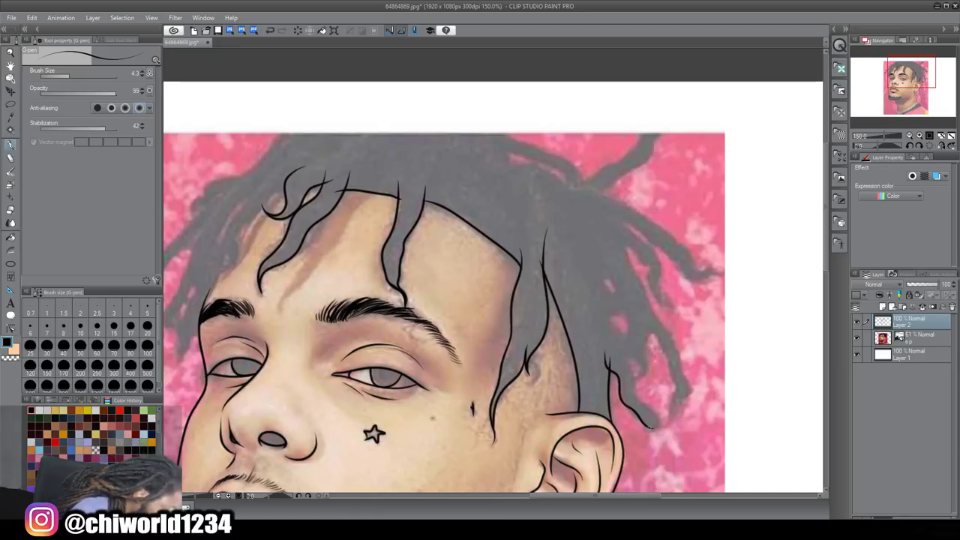
{"action": "left_click_drag", "start_coordinate": [656, 426], "coordinate": [651, 411]}
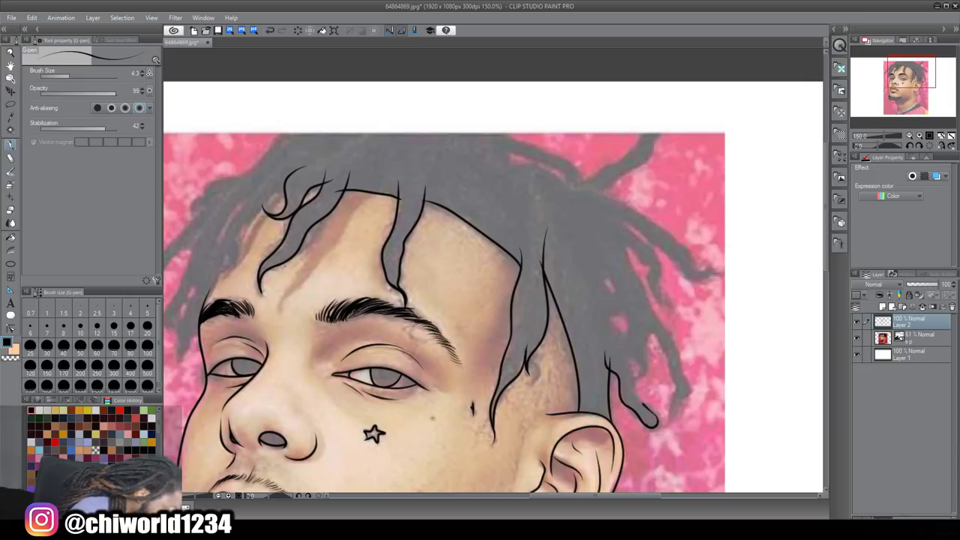
{"action": "left_click_drag", "start_coordinate": [618, 352], "coordinate": [624, 341]}
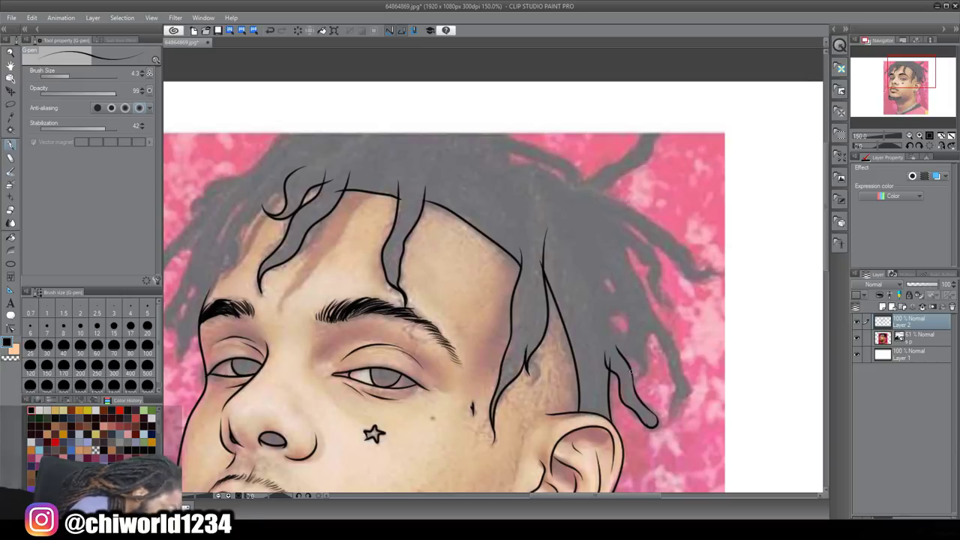
{"action": "mouse_move", "coordinate": [629, 375]}
{"action": "left_mouse_down"}
{"action": "mouse_move", "coordinate": [625, 348]}
{"action": "mouse_move", "coordinate": [593, 303]}
{"action": "mouse_move", "coordinate": [622, 308]}
{"action": "mouse_move", "coordinate": [591, 252]}
{"action": "mouse_move", "coordinate": [609, 263]}
{"action": "mouse_move", "coordinate": [607, 218]}
{"action": "mouse_move", "coordinate": [572, 194]}
{"action": "mouse_move", "coordinate": [441, 164]}
{"action": "left_mouse_up"}
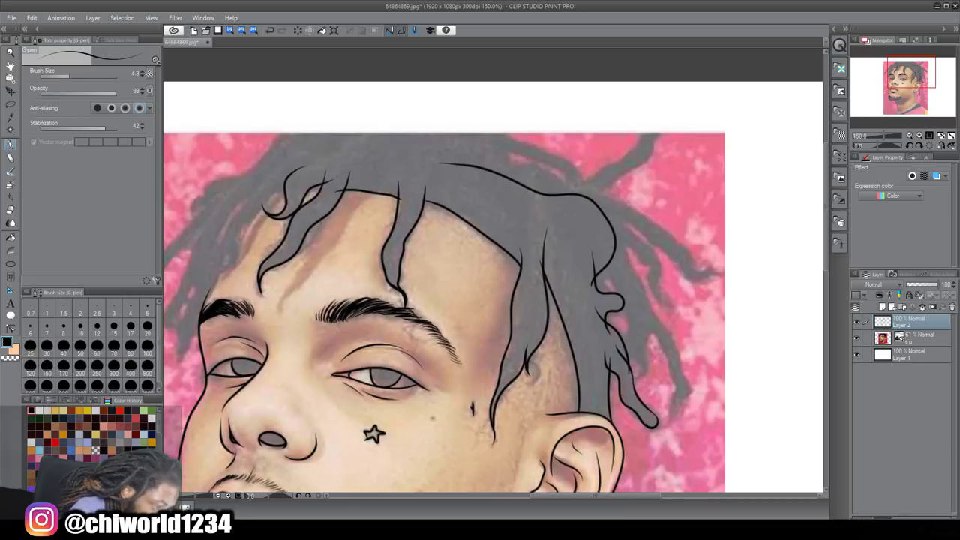
- Trace the long locks beside the far eyebrow and draw the outer hair contour over the crown to the back
{"action": "mouse_move", "coordinate": [235, 261]}
{"action": "left_mouse_down"}
{"action": "mouse_move", "coordinate": [240, 225]}
{"action": "mouse_move", "coordinate": [279, 188]}
{"action": "left_mouse_up"}
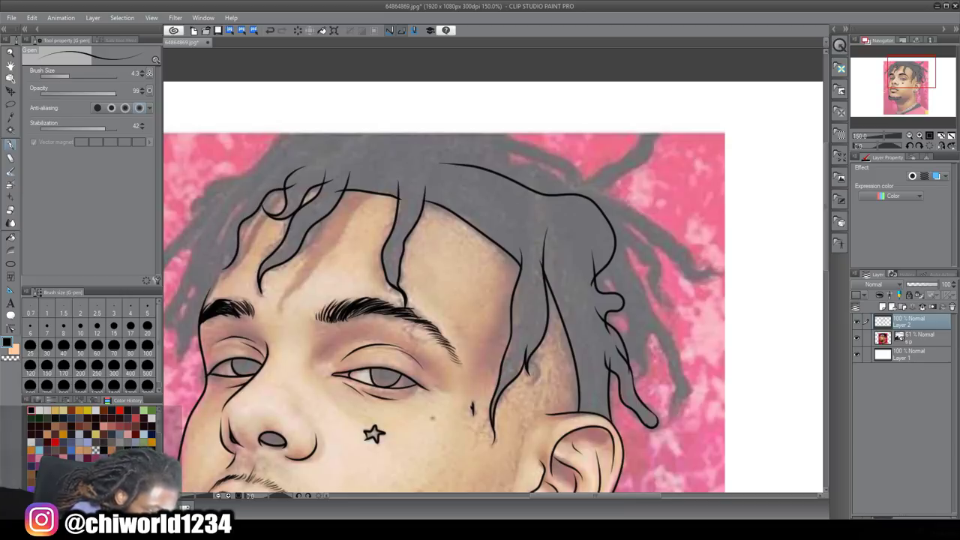
{"action": "mouse_move", "coordinate": [232, 264]}
{"action": "left_mouse_down"}
{"action": "mouse_move", "coordinate": [233, 232]}
{"action": "mouse_move", "coordinate": [263, 168]}
{"action": "mouse_move", "coordinate": [322, 141]}
{"action": "left_mouse_up"}
{"action": "left_click_drag", "start_coordinate": [182, 355], "coordinate": [229, 237]}
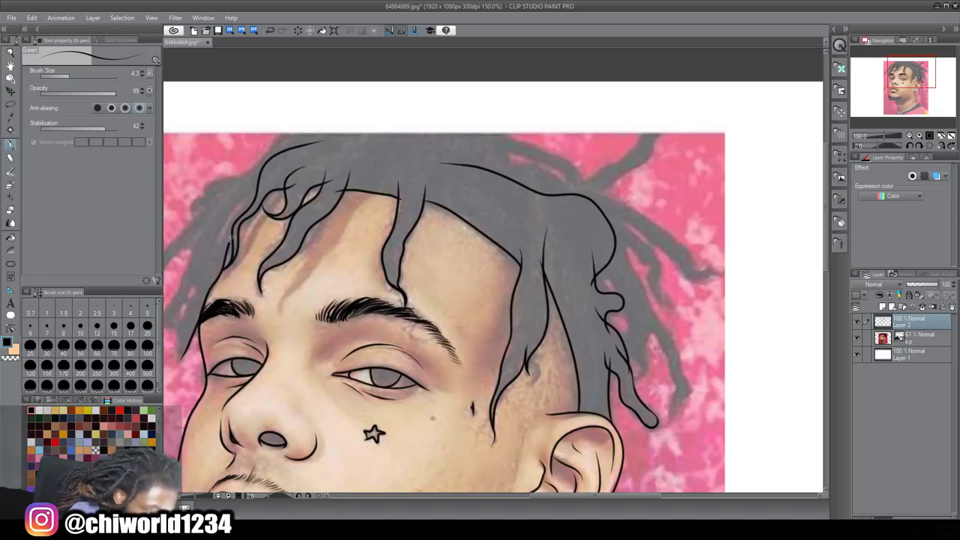
{"action": "left_click_drag", "start_coordinate": [182, 361], "coordinate": [184, 318]}
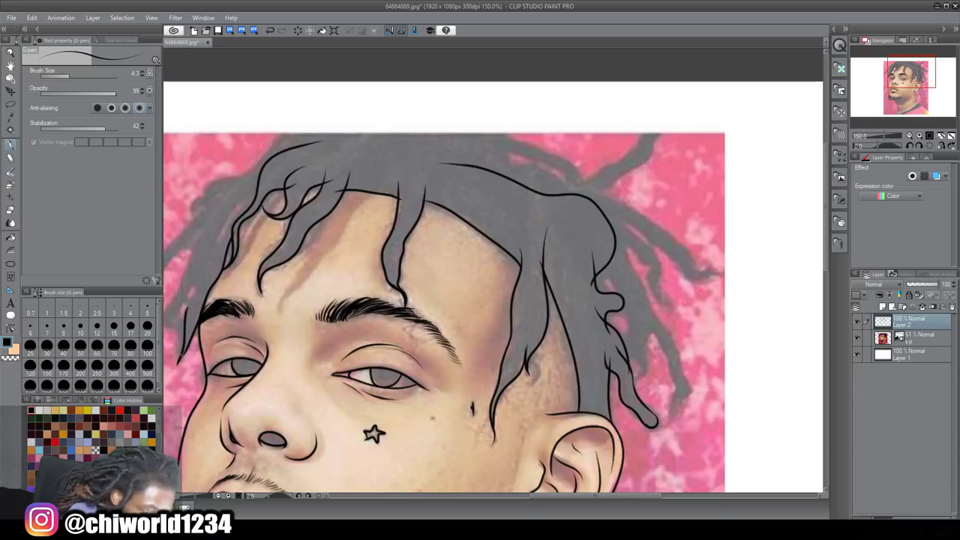
{"action": "mouse_move", "coordinate": [183, 353]}
{"action": "left_mouse_down"}
{"action": "mouse_move", "coordinate": [190, 298]}
{"action": "mouse_move", "coordinate": [232, 224]}
{"action": "left_mouse_up"}
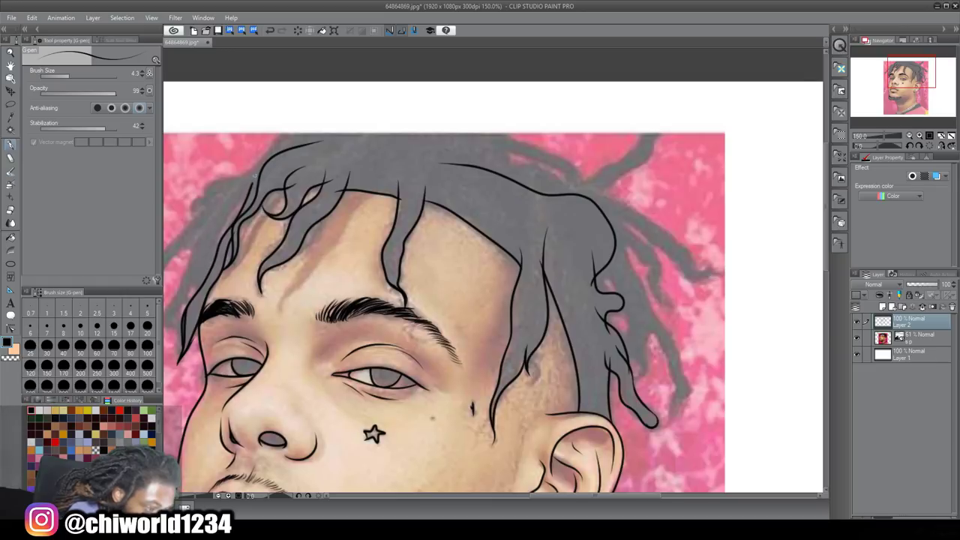
{"action": "mouse_move", "coordinate": [261, 162]}
{"action": "left_mouse_down"}
{"action": "mouse_move", "coordinate": [312, 129]}
{"action": "mouse_move", "coordinate": [385, 120]}
{"action": "mouse_move", "coordinate": [432, 128]}
{"action": "mouse_move", "coordinate": [574, 207]}
{"action": "left_mouse_up"}
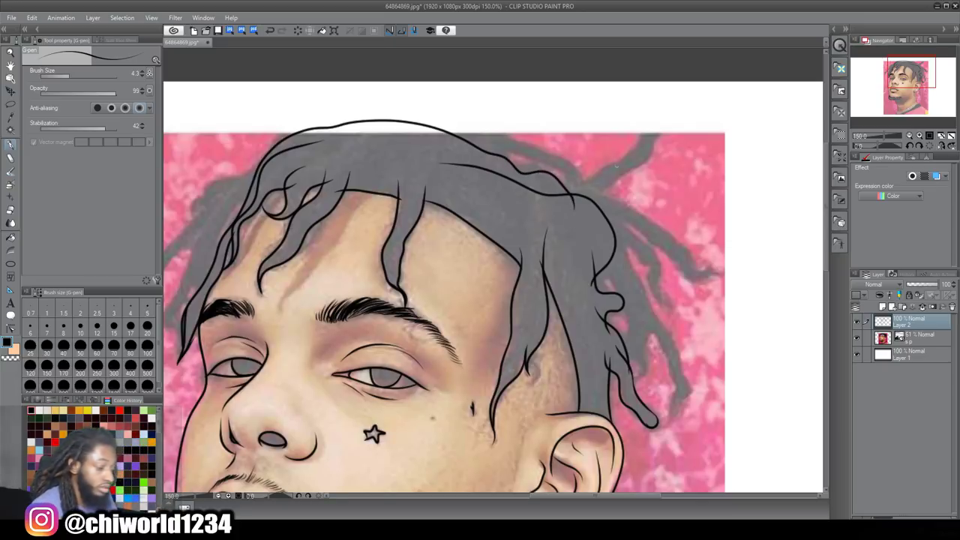
- Hide the photo layer and fill the main hair shape and the long locks beside the far eyebrow with black
{"action": "scroll", "coordinate": [647, 235], "scroll_direction": "down", "scroll_amount": 1}
{"action": "scroll", "coordinate": [647, 235], "scroll_direction": "down", "scroll_amount": 1}
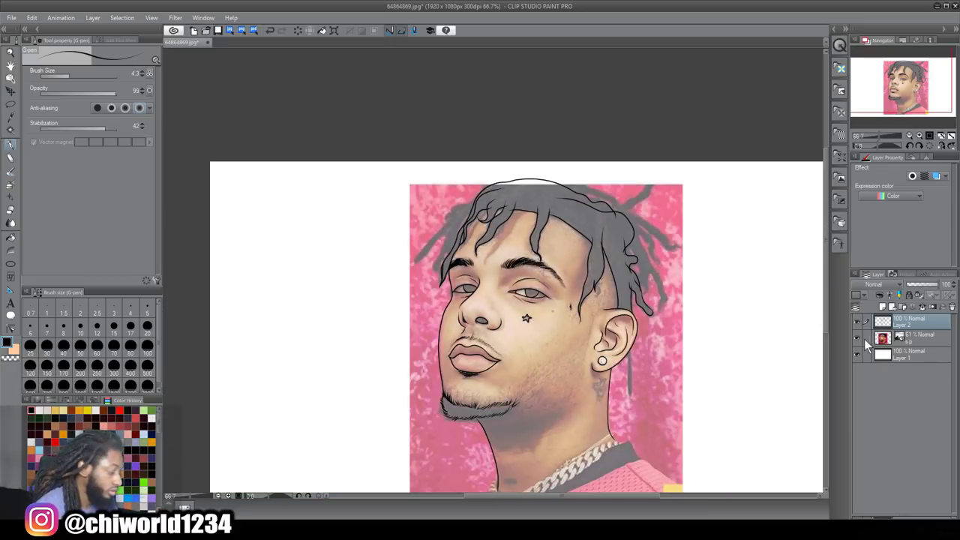
{"action": "left_click", "coordinate": [857, 339]}
{"action": "key", "text": "ctrl+plus"}
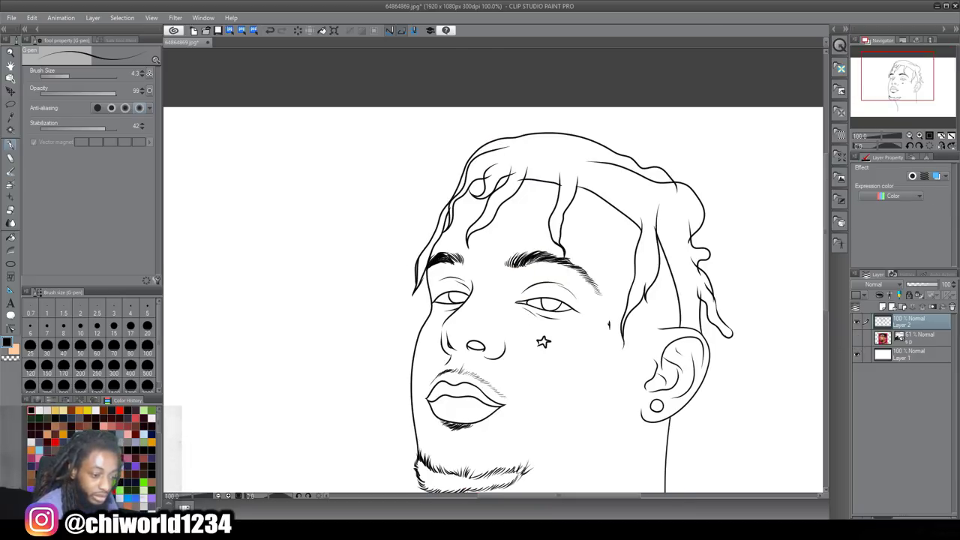
{"action": "left_click", "coordinate": [10, 237]}
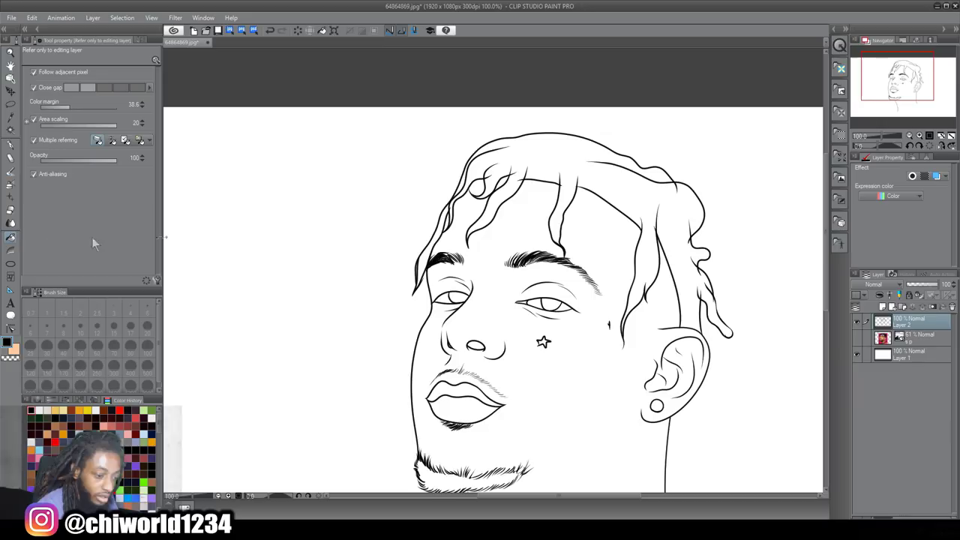
{"action": "left_click", "coordinate": [592, 177]}
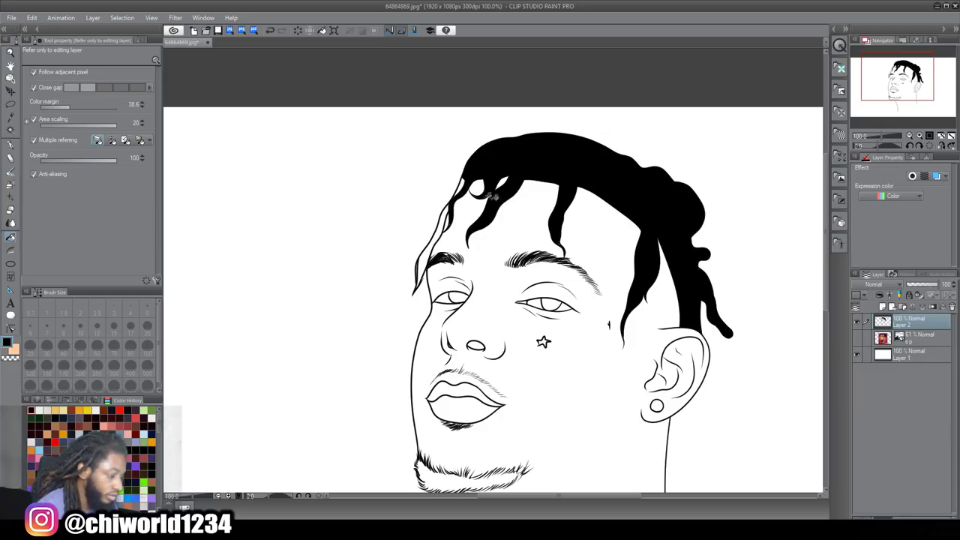
{"action": "left_click", "coordinate": [429, 253]}
{"action": "left_click", "coordinate": [452, 193]}
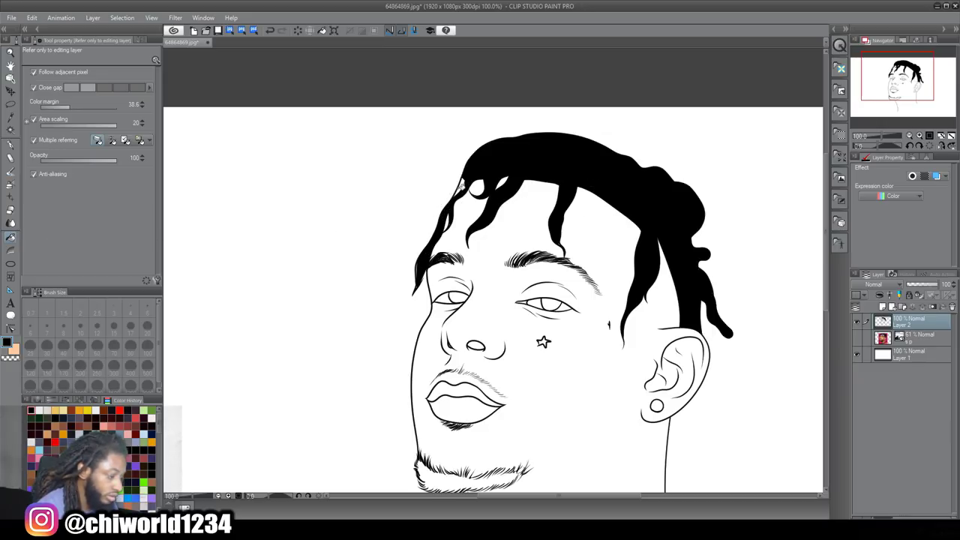
{"action": "scroll", "coordinate": [619, 232], "scroll_direction": "down", "scroll_amount": 1}
{"action": "scroll", "coordinate": [698, 297], "scroll_direction": "up", "scroll_amount": 1}
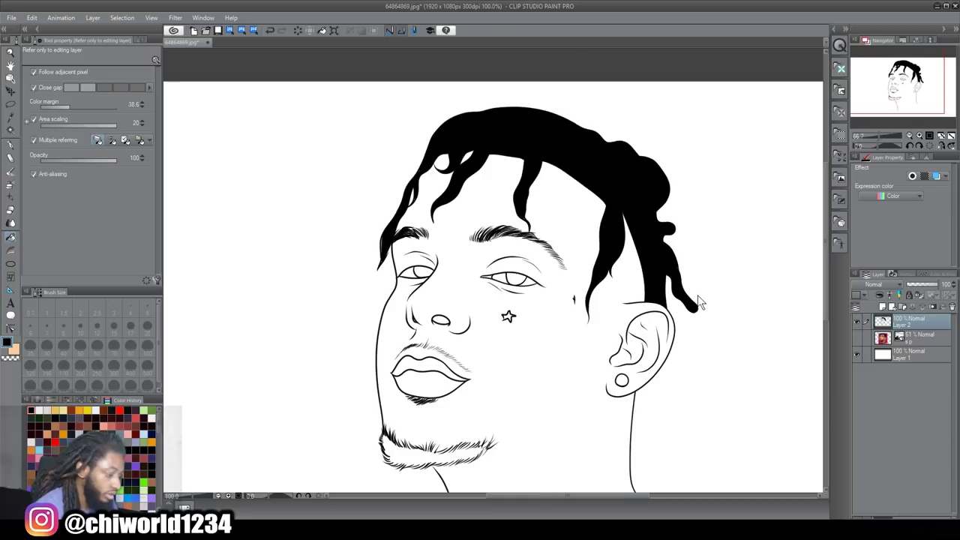
- Fill both irises and the nostril with black
{"action": "left_click", "coordinate": [515, 276]}
{"action": "left_click", "coordinate": [423, 271]}
{"action": "scroll", "coordinate": [675, 316], "scroll_direction": "down", "scroll_amount": 1}
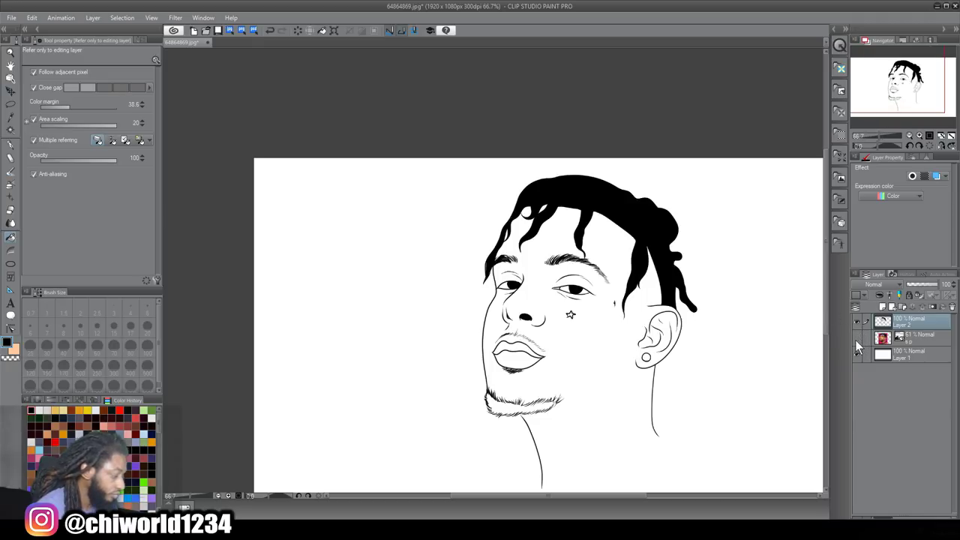
- Show the photo layer again and trace the loose dreadlocks sticking out beyond the far side of the forehead with the G-pen
{"action": "left_click", "coordinate": [856, 339]}
{"action": "scroll", "coordinate": [780, 331], "scroll_direction": "up", "scroll_amount": 2}
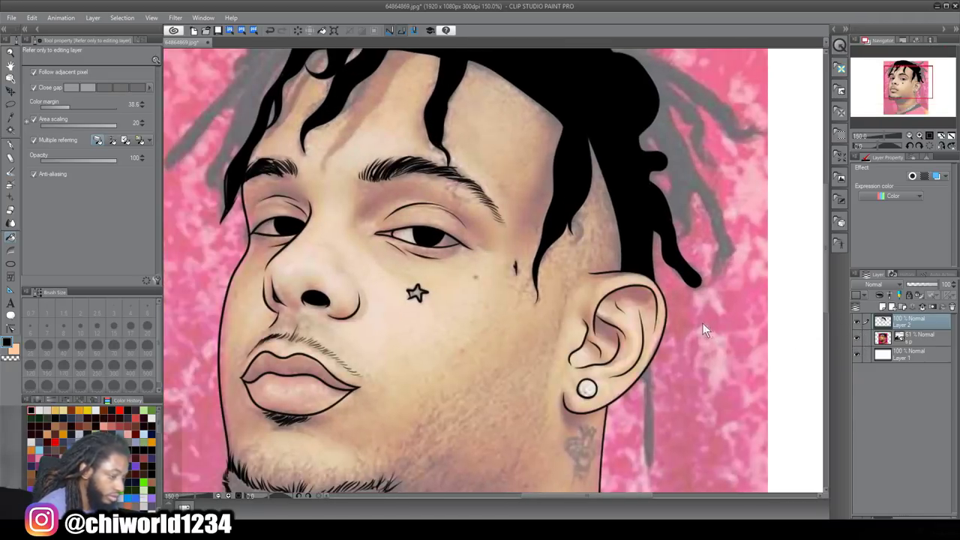
{"action": "left_click_drag", "start_coordinate": [705, 330], "coordinate": [805, 380]}
{"action": "left_click", "coordinate": [14, 147]}
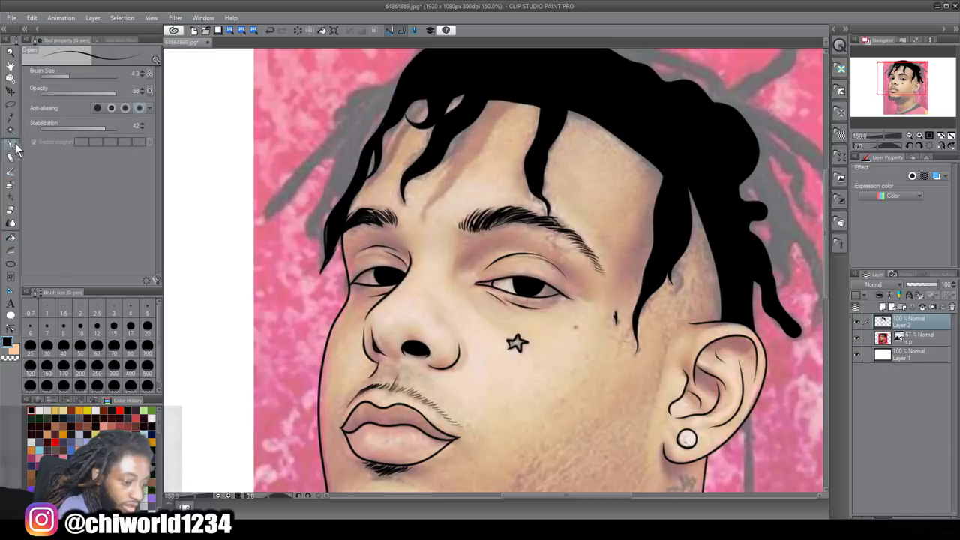
{"action": "scroll", "coordinate": [535, 207], "scroll_direction": "up", "scroll_amount": 1}
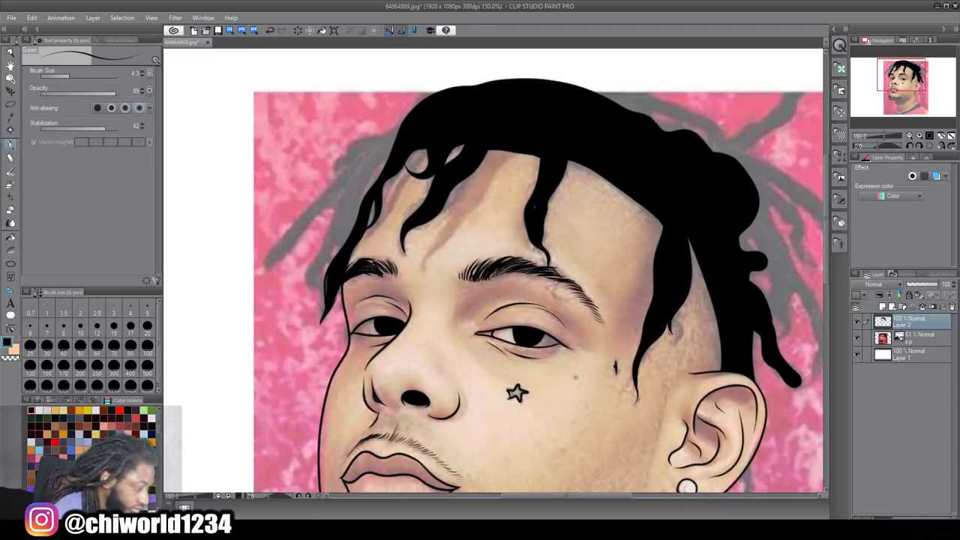
{"action": "scroll", "coordinate": [496, 271], "scroll_direction": "up", "scroll_amount": 2}
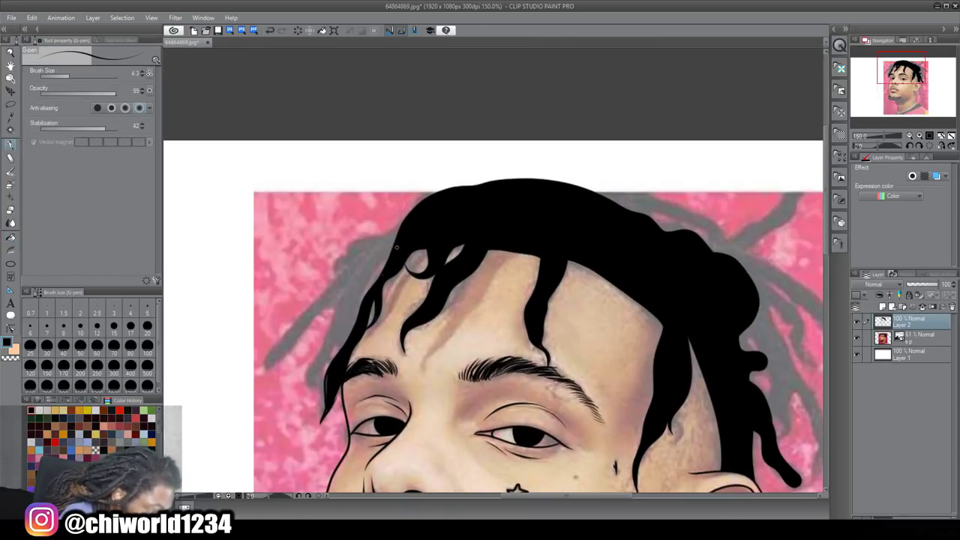
{"action": "left_click_drag", "start_coordinate": [382, 263], "coordinate": [363, 297]}
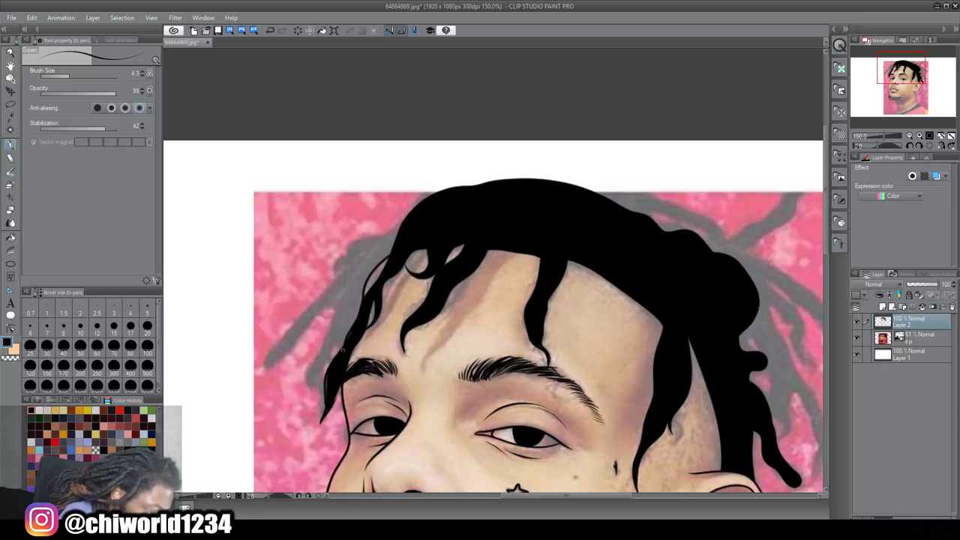
{"action": "left_click_drag", "start_coordinate": [339, 337], "coordinate": [341, 349]}
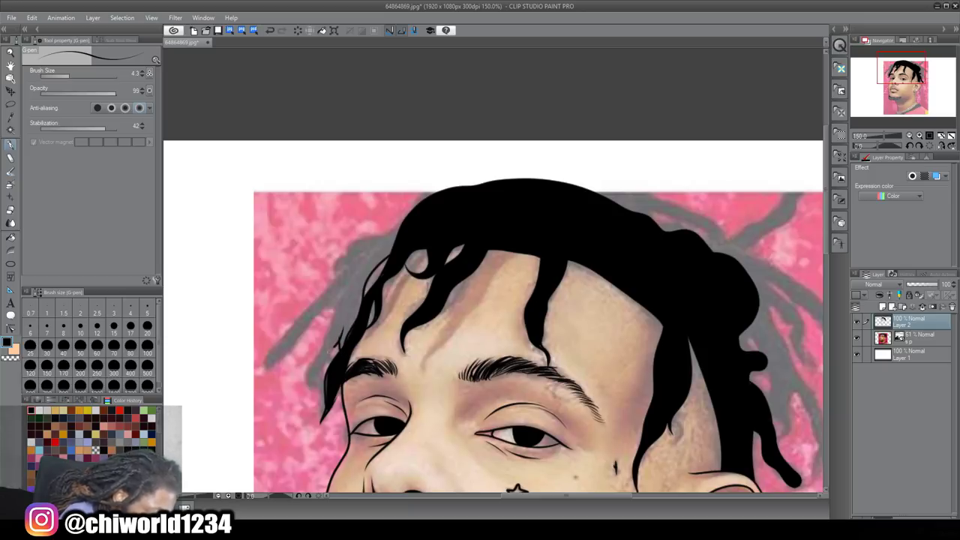
{"action": "left_click_drag", "start_coordinate": [347, 289], "coordinate": [309, 390]}
{"action": "left_click_drag", "start_coordinate": [372, 255], "coordinate": [264, 366]}
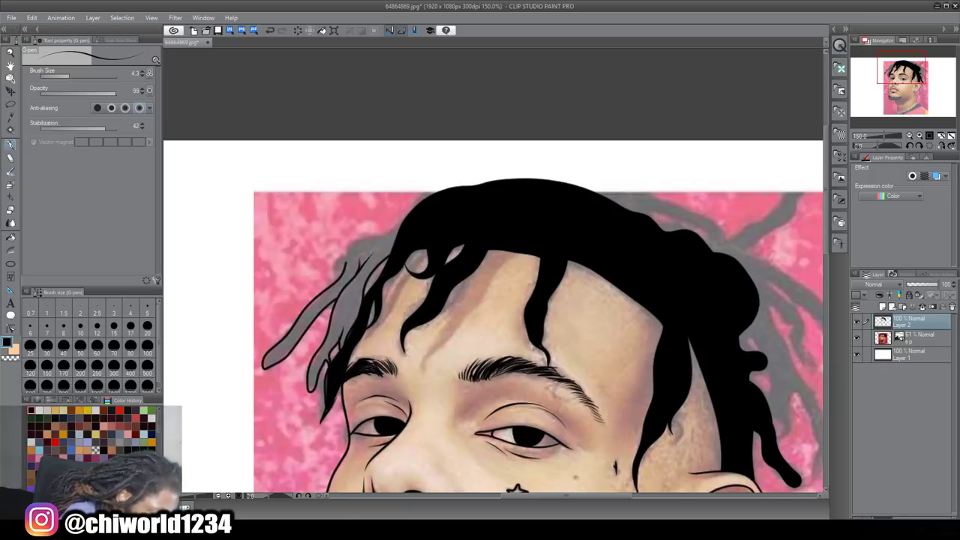
{"action": "left_click_drag", "start_coordinate": [384, 247], "coordinate": [359, 267]}
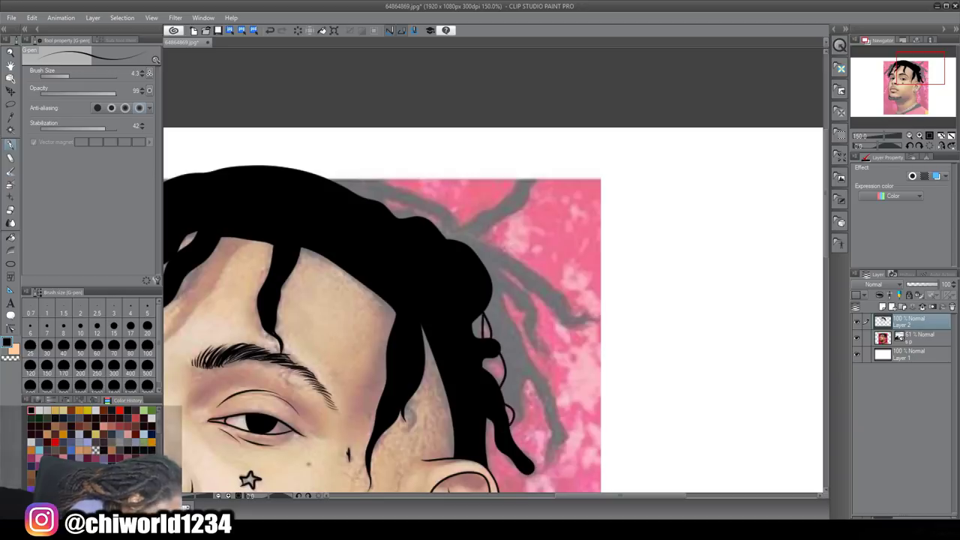
- Trace the loose dreadlocks hanging behind the head and the one pointing up from the back
{"action": "left_click_drag", "start_coordinate": [528, 380], "coordinate": [550, 459]}
{"action": "left_click_drag", "start_coordinate": [484, 263], "coordinate": [551, 461]}
{"action": "left_click_drag", "start_coordinate": [503, 294], "coordinate": [534, 342]}
{"action": "mouse_move", "coordinate": [486, 260]}
{"action": "left_mouse_down"}
{"action": "mouse_move", "coordinate": [536, 343]}
{"action": "mouse_move", "coordinate": [587, 318]}
{"action": "left_mouse_up"}
{"action": "left_click_drag", "start_coordinate": [473, 245], "coordinate": [555, 153]}
{"action": "left_click_drag", "start_coordinate": [464, 221], "coordinate": [555, 153]}
- Trace the loose locks across the crown, and fill all the outlined outer locks with black with the photo hidden
{"action": "left_click_drag", "start_coordinate": [351, 189], "coordinate": [447, 235]}
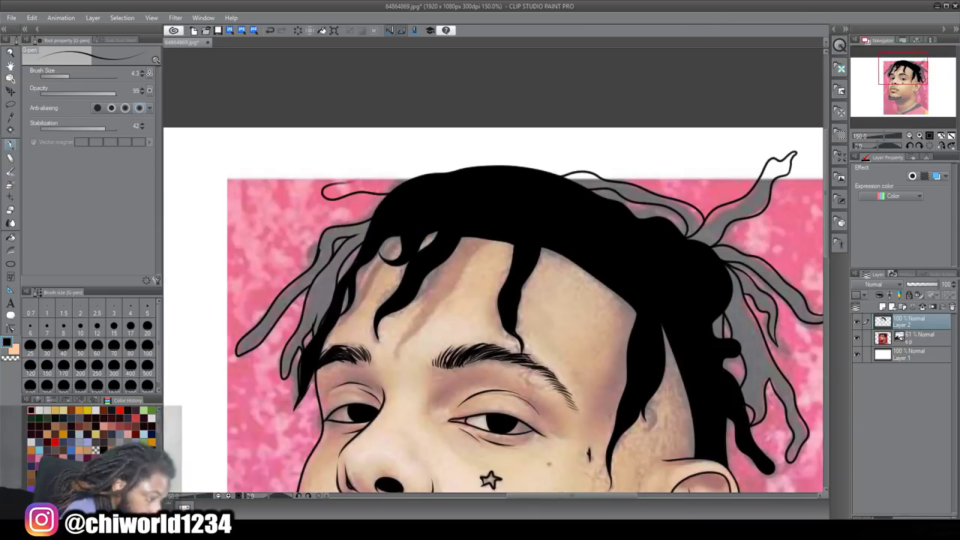
{"action": "left_click_drag", "start_coordinate": [333, 183], "coordinate": [495, 158]}
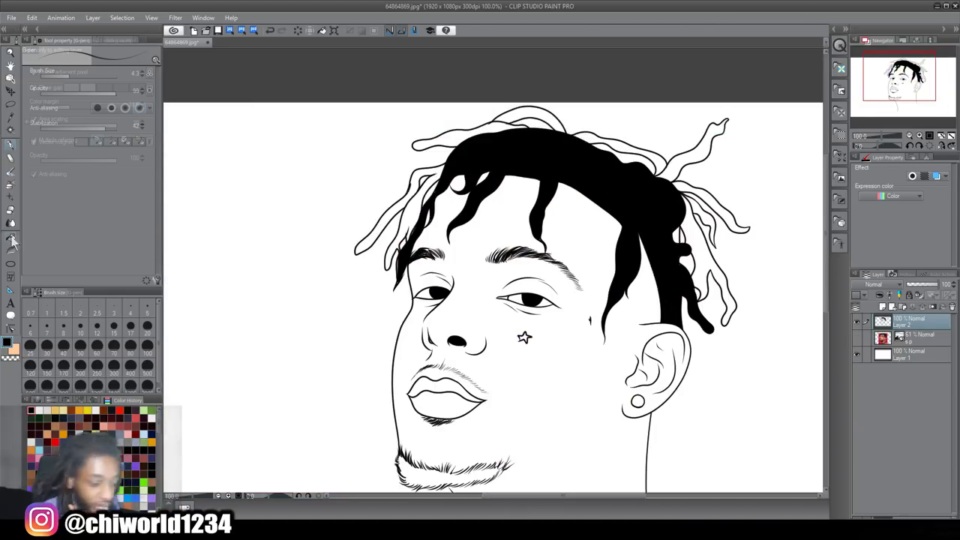
{"action": "left_click", "coordinate": [398, 217]}
{"action": "left_click", "coordinate": [660, 172]}
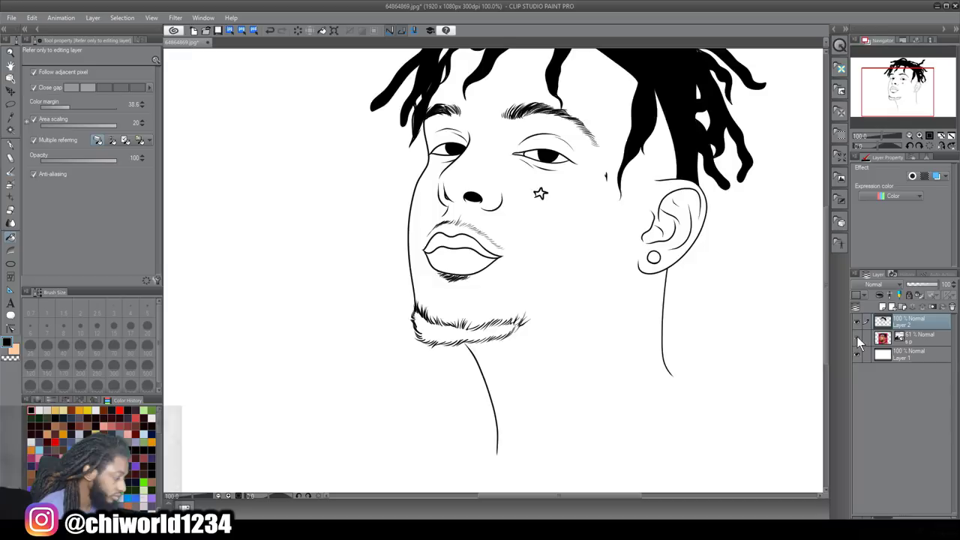
- Redisplay the photo, join the chin beard's hair strokes into a closed outline with the G-pen, and hide the photo again
{"action": "left_click", "coordinate": [857, 336]}
{"action": "scroll", "coordinate": [703, 339], "scroll_direction": "up", "scroll_amount": 2}
{"action": "scroll", "coordinate": [703, 340], "scroll_direction": "up", "scroll_amount": 1}
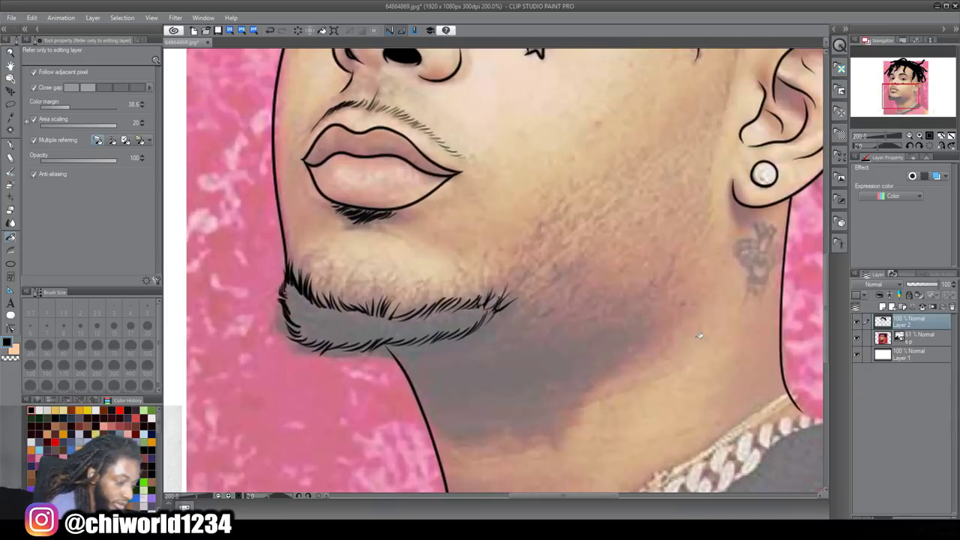
{"action": "left_click", "coordinate": [11, 144]}
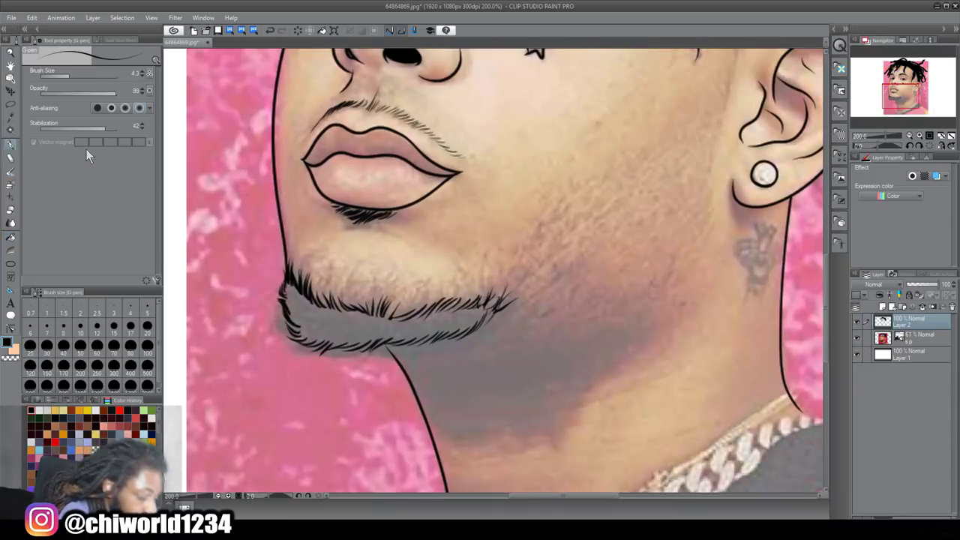
{"action": "mouse_move", "coordinate": [282, 296]}
{"action": "left_mouse_down"}
{"action": "mouse_move", "coordinate": [328, 343]}
{"action": "mouse_move", "coordinate": [449, 333]}
{"action": "mouse_move", "coordinate": [486, 316]}
{"action": "mouse_move", "coordinate": [473, 303]}
{"action": "mouse_move", "coordinate": [400, 317]}
{"action": "mouse_move", "coordinate": [348, 311]}
{"action": "mouse_move", "coordinate": [292, 290]}
{"action": "left_mouse_up"}
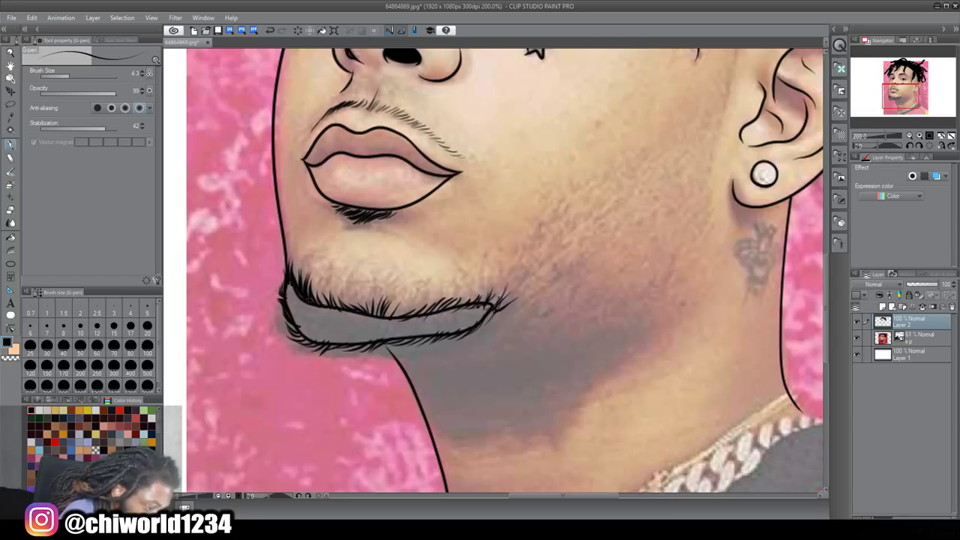
{"action": "left_click", "coordinate": [857, 338]}
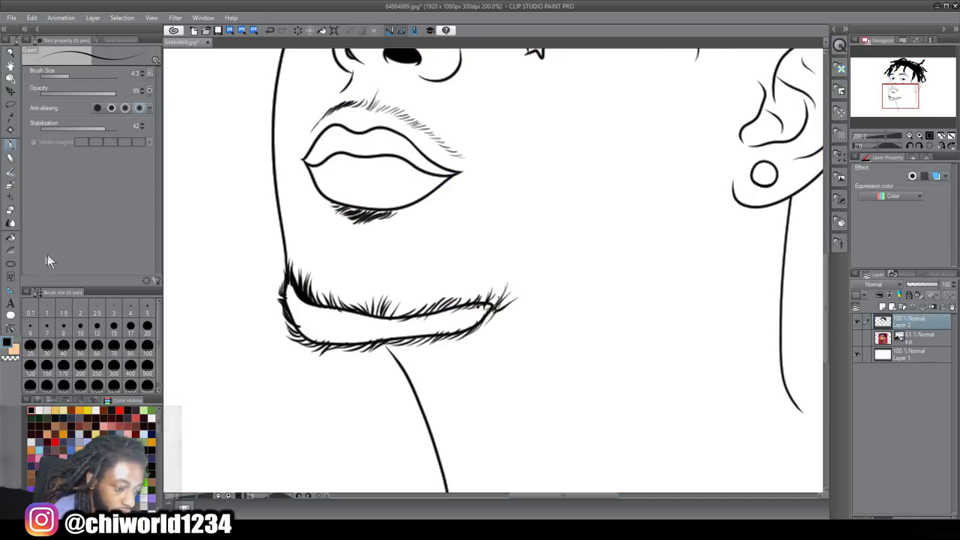
- Fill the outlined chin beard with black
{"action": "left_click", "coordinate": [12, 238]}
{"action": "left_click", "coordinate": [324, 318]}
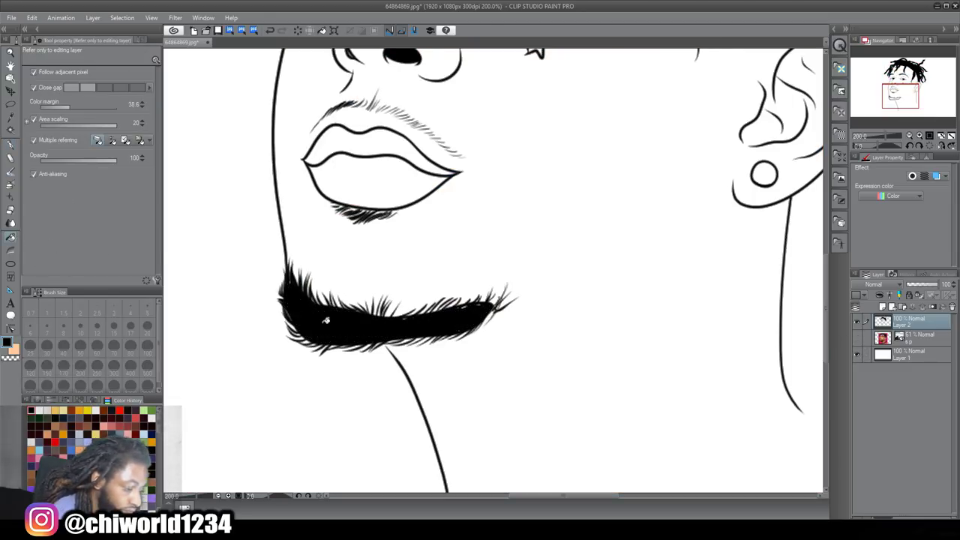
{"action": "scroll", "coordinate": [628, 324], "scroll_direction": "down", "scroll_amount": 4}
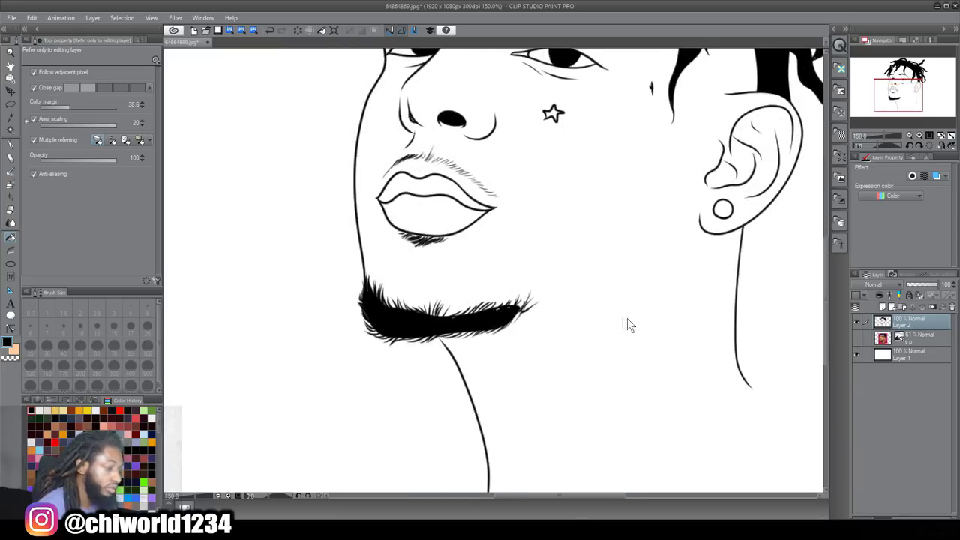
{"action": "scroll", "coordinate": [693, 322], "scroll_direction": "right", "scroll_amount": 2}
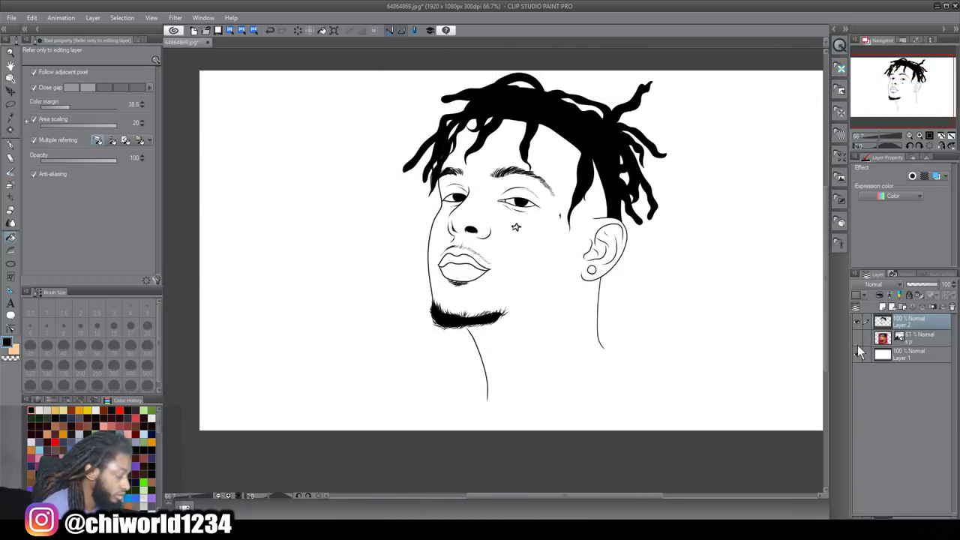
- Show the photo layer again and trace the tattoo below the ear and the small tattoo on the front of the neck with the G-pen
{"action": "left_click", "coordinate": [857, 336]}
{"action": "scroll", "coordinate": [698, 325], "scroll_direction": "up", "scroll_amount": 4}
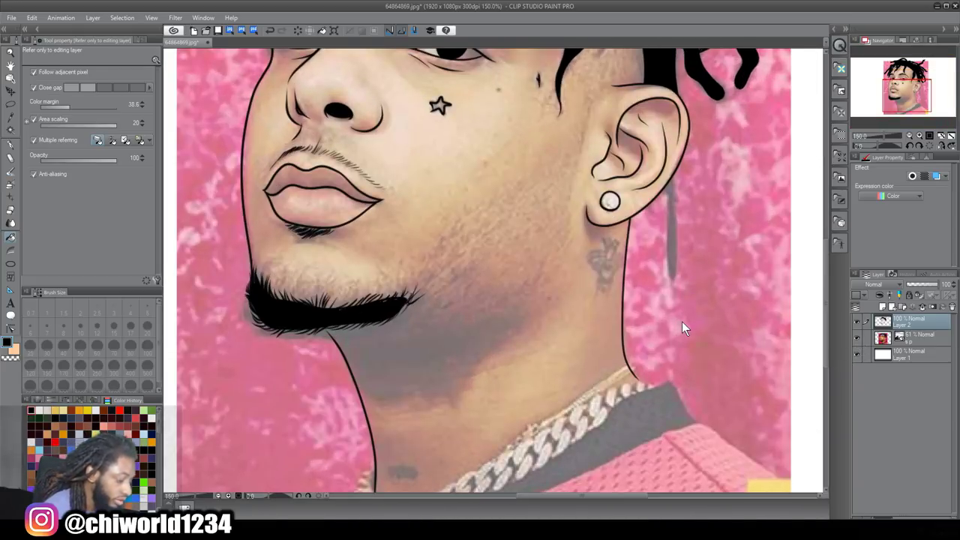
{"action": "scroll", "coordinate": [682, 322], "scroll_direction": "left", "scroll_amount": 1}
{"action": "left_click", "coordinate": [12, 145]}
{"action": "left_click_drag", "start_coordinate": [648, 262], "coordinate": [663, 272]}
{"action": "mouse_move", "coordinate": [654, 255]}
{"action": "left_mouse_down"}
{"action": "mouse_move", "coordinate": [642, 266]}
{"action": "mouse_move", "coordinate": [670, 262]}
{"action": "left_mouse_up"}
{"action": "mouse_move", "coordinate": [657, 254]}
{"action": "left_mouse_down"}
{"action": "mouse_move", "coordinate": [665, 242]}
{"action": "mouse_move", "coordinate": [654, 281]}
{"action": "left_mouse_up"}
{"action": "left_click_drag", "start_coordinate": [660, 248], "coordinate": [658, 240]}
{"action": "scroll", "coordinate": [600, 337], "scroll_direction": "down", "scroll_amount": 3}
{"action": "left_click_drag", "start_coordinate": [465, 294], "coordinate": [486, 297]}
- Raise the G-pen stabilization to 93 and draw the jawline from the chin beard toward the ear
{"action": "scroll", "coordinate": [600, 322], "scroll_direction": "up", "scroll_amount": 3}
{"action": "scroll", "coordinate": [688, 324], "scroll_direction": "up", "scroll_amount": 1}
{"action": "left_click", "coordinate": [116, 128]}
{"action": "left_click_drag", "start_coordinate": [308, 335], "coordinate": [575, 309]}
- Draw a dripping outline along the lower edge of the neck to close it off
{"action": "scroll", "coordinate": [495, 349], "scroll_direction": "down", "scroll_amount": 3}
{"action": "key", "text": "["}
{"action": "mouse_move", "coordinate": [714, 222]}
{"action": "left_mouse_down"}
{"action": "mouse_move", "coordinate": [684, 305]}
{"action": "mouse_move", "coordinate": [639, 290]}
{"action": "mouse_move", "coordinate": [618, 364]}
{"action": "mouse_move", "coordinate": [590, 329]}
{"action": "mouse_move", "coordinate": [521, 458]}
{"action": "mouse_move", "coordinate": [485, 477]}
{"action": "mouse_move", "coordinate": [460, 401]}
{"action": "mouse_move", "coordinate": [420, 387]}
{"action": "mouse_move", "coordinate": [387, 390]}
{"action": "left_mouse_up"}
{"action": "left_click_drag", "start_coordinate": [386, 389], "coordinate": [375, 450]}
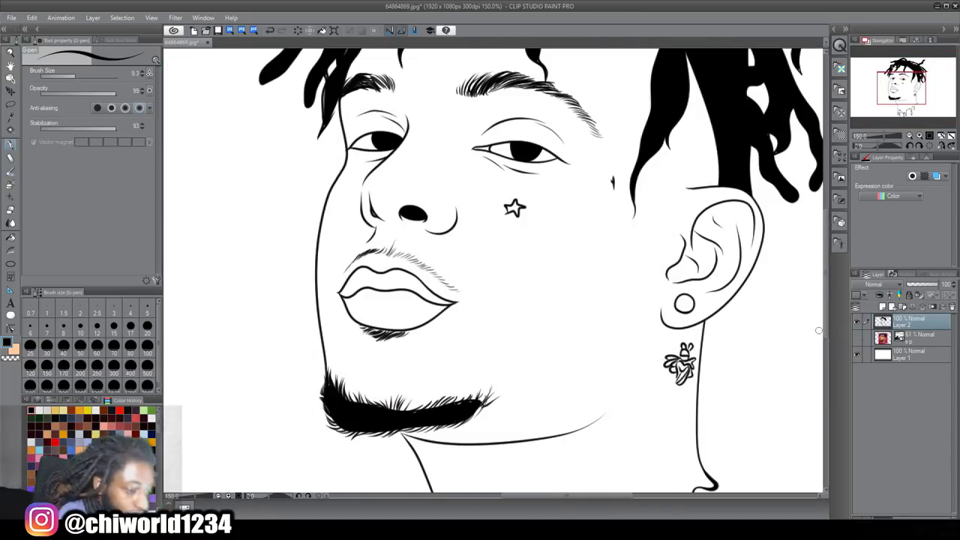
- Set the G-pen to size 2.5 with stabilization 10 and add fine stray hairs around the beard's rear end and upper edge
{"action": "left_click", "coordinate": [68, 76]}
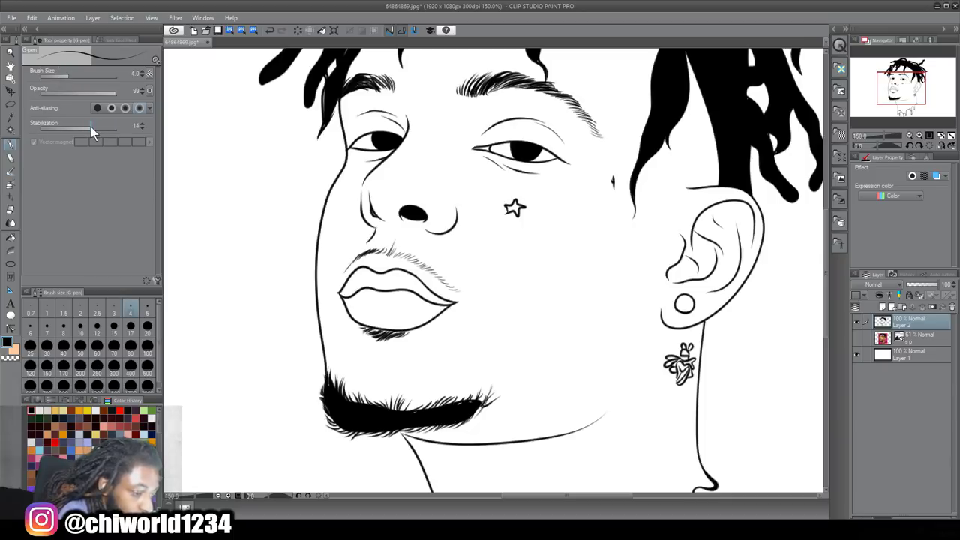
{"action": "left_click_drag", "start_coordinate": [90, 131], "coordinate": [87, 129]}
{"action": "left_click_drag", "start_coordinate": [70, 75], "coordinate": [79, 78]}
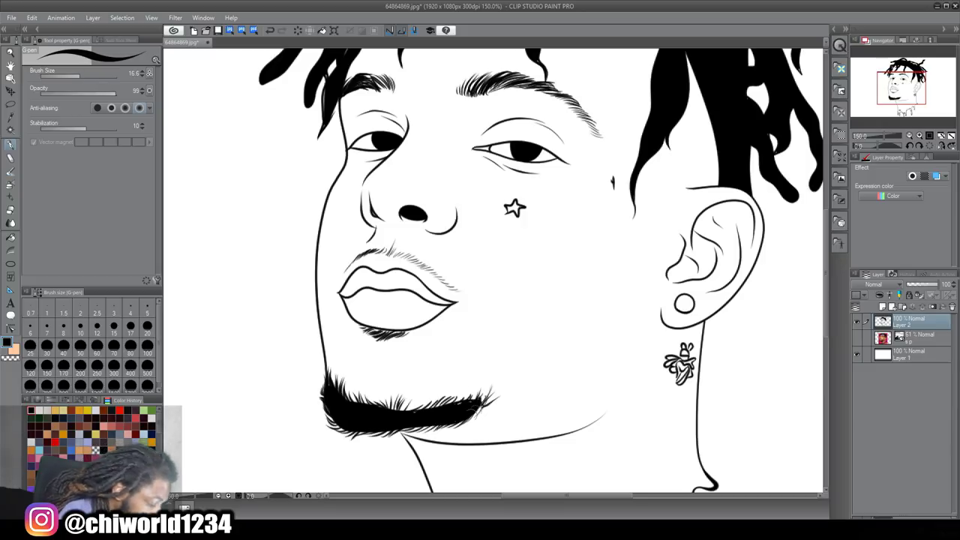
{"action": "left_click", "coordinate": [78, 74]}
{"action": "mouse_move", "coordinate": [77, 69]}
{"action": "left_mouse_down"}
{"action": "mouse_move", "coordinate": [57, 76]}
{"action": "mouse_move", "coordinate": [65, 75]}
{"action": "left_mouse_up"}
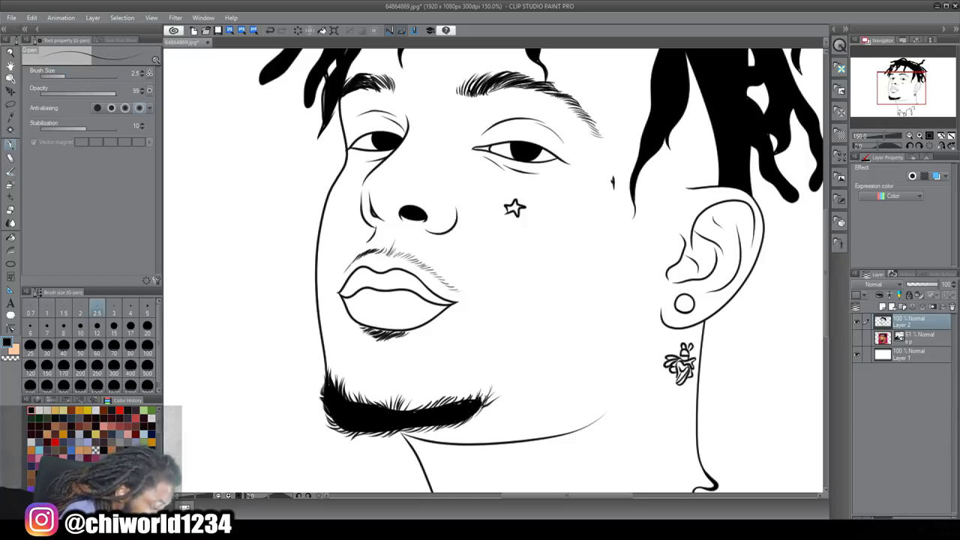
{"action": "mouse_move", "coordinate": [481, 416]}
{"action": "left_mouse_down"}
{"action": "mouse_move", "coordinate": [491, 398]}
{"action": "mouse_move", "coordinate": [477, 412]}
{"action": "left_mouse_up"}
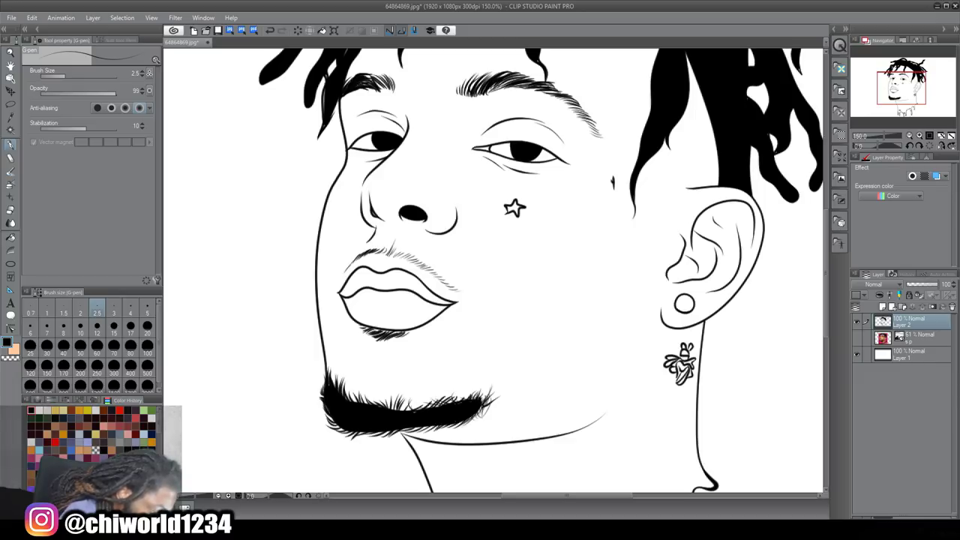
{"action": "left_click_drag", "start_coordinate": [418, 410], "coordinate": [426, 397]}
{"action": "left_click_drag", "start_coordinate": [447, 425], "coordinate": [456, 432]}
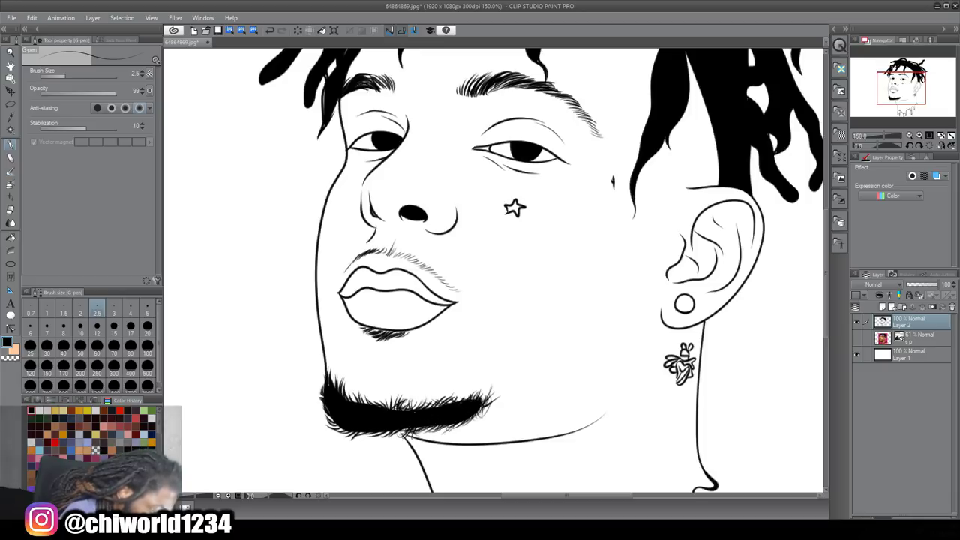
- Add short curly hairs along the underside of the chin beard
{"action": "mouse_move", "coordinate": [427, 428]}
{"action": "left_mouse_down"}
{"action": "mouse_move", "coordinate": [414, 439]}
{"action": "mouse_move", "coordinate": [436, 433]}
{"action": "left_mouse_up"}
{"action": "left_click_drag", "start_coordinate": [428, 428], "coordinate": [444, 433]}
{"action": "left_click_drag", "start_coordinate": [434, 427], "coordinate": [445, 435]}
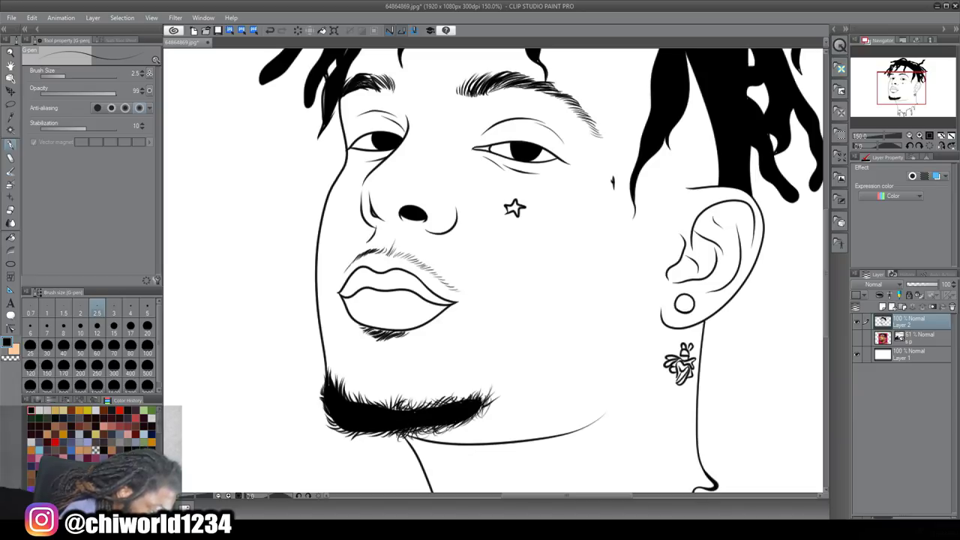
{"action": "left_click_drag", "start_coordinate": [379, 433], "coordinate": [394, 438]}
{"action": "left_click_drag", "start_coordinate": [370, 432], "coordinate": [389, 438]}
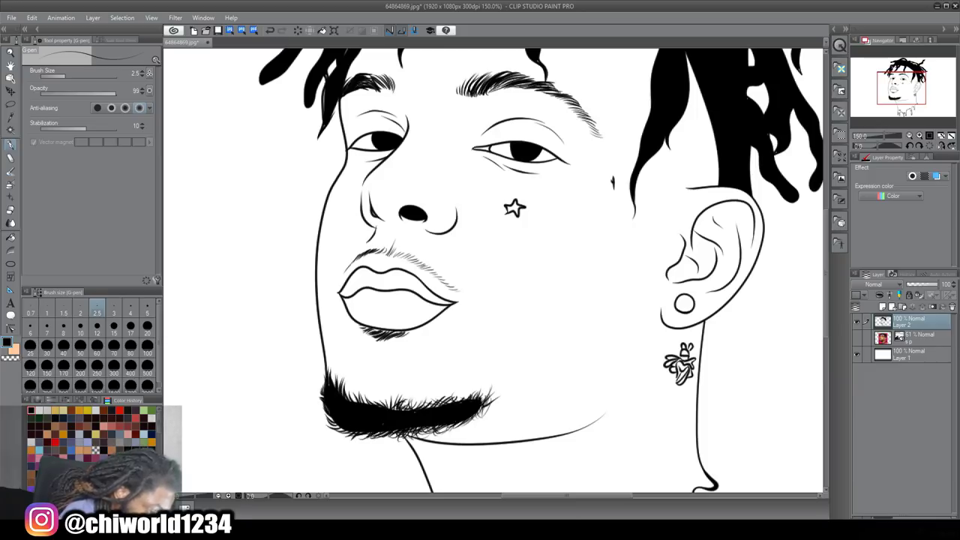
{"action": "left_click_drag", "start_coordinate": [342, 424], "coordinate": [327, 431]}
{"action": "mouse_move", "coordinate": [339, 427]}
{"action": "left_mouse_down"}
{"action": "mouse_move", "coordinate": [332, 438]}
{"action": "mouse_move", "coordinate": [347, 433]}
{"action": "left_mouse_up"}
{"action": "left_click_drag", "start_coordinate": [341, 446], "coordinate": [344, 434]}
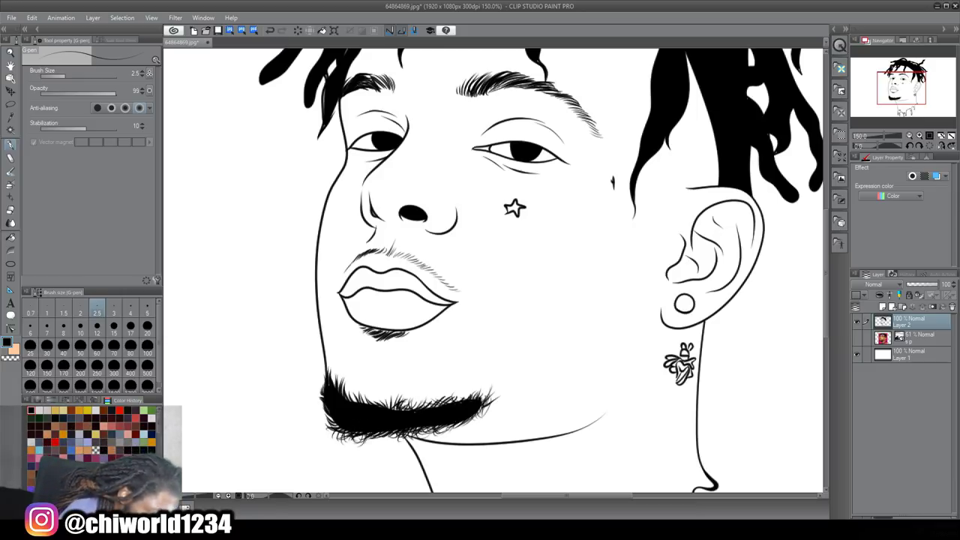
{"action": "left_click_drag", "start_coordinate": [387, 433], "coordinate": [382, 444]}
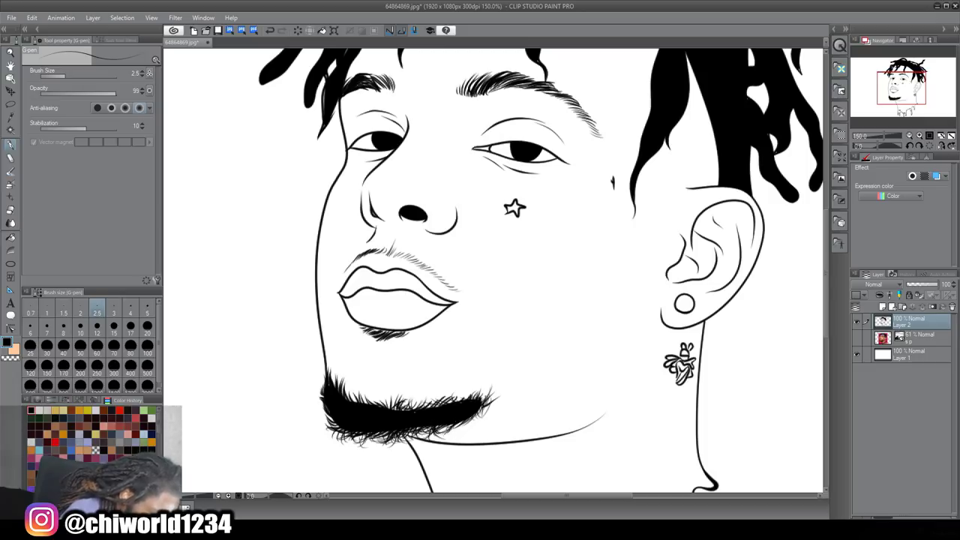
- Add stray hairs to the beard's rear end and to its front edge at the chin
{"action": "left_click_drag", "start_coordinate": [459, 427], "coordinate": [472, 429]}
{"action": "left_click_drag", "start_coordinate": [465, 423], "coordinate": [482, 418]}
{"action": "left_click_drag", "start_coordinate": [335, 422], "coordinate": [324, 415]}
{"action": "left_click_drag", "start_coordinate": [333, 422], "coordinate": [317, 407]}
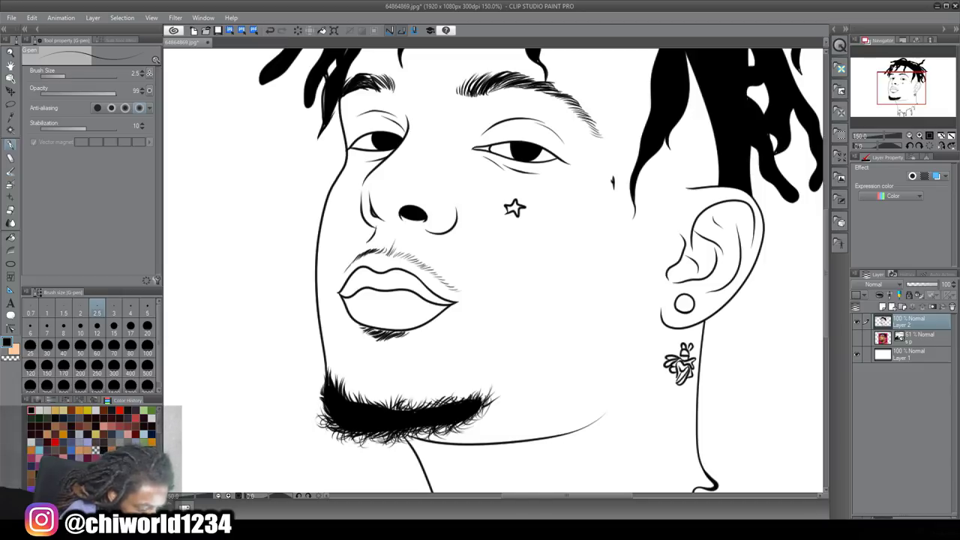
{"action": "left_click_drag", "start_coordinate": [325, 417], "coordinate": [311, 390]}
{"action": "left_click_drag", "start_coordinate": [328, 402], "coordinate": [315, 369]}
- Roughen the top edge of the chin beard with more fine upward hair strokes
{"action": "left_click_drag", "start_coordinate": [480, 411], "coordinate": [488, 396]}
{"action": "left_click_drag", "start_coordinate": [456, 402], "coordinate": [463, 389]}
{"action": "left_click_drag", "start_coordinate": [405, 409], "coordinate": [396, 395]}
{"action": "left_click_drag", "start_coordinate": [364, 405], "coordinate": [324, 360]}
{"action": "left_click_drag", "start_coordinate": [474, 400], "coordinate": [477, 377]}
- Add short frizzy hairs along the edges of the black locks hanging over the temple and forehead
{"action": "left_click_drag", "start_coordinate": [514, 208], "coordinate": [475, 336]}
{"action": "left_click_drag", "start_coordinate": [602, 325], "coordinate": [595, 348]}
{"action": "left_click_drag", "start_coordinate": [606, 253], "coordinate": [597, 277]}
{"action": "left_click_drag", "start_coordinate": [615, 188], "coordinate": [606, 235]}
{"action": "left_click_drag", "start_coordinate": [609, 295], "coordinate": [636, 267]}
{"action": "mouse_move", "coordinate": [634, 262]}
{"action": "left_mouse_down"}
{"action": "mouse_move", "coordinate": [653, 243]}
{"action": "mouse_move", "coordinate": [647, 183]}
{"action": "left_mouse_up"}
{"action": "left_click_drag", "start_coordinate": [476, 337], "coordinate": [549, 411]}
{"action": "mouse_move", "coordinate": [576, 260]}
{"action": "left_mouse_down"}
{"action": "mouse_move", "coordinate": [587, 223]}
{"action": "mouse_move", "coordinate": [551, 226]}
{"action": "mouse_move", "coordinate": [603, 188]}
{"action": "left_mouse_up"}
- Set the brush size to 6.3 and add frizzy hairs to the remaining forehead locks and those on the far side of the face
{"action": "left_click", "coordinate": [72, 77]}
{"action": "left_click_drag", "start_coordinate": [692, 240], "coordinate": [677, 228]}
{"action": "left_click_drag", "start_coordinate": [553, 175], "coordinate": [526, 171]}
{"action": "left_click_drag", "start_coordinate": [436, 266], "coordinate": [439, 274]}
{"action": "left_click_drag", "start_coordinate": [454, 246], "coordinate": [501, 196]}
{"action": "left_click_drag", "start_coordinate": [501, 248], "coordinate": [376, 225]}
{"action": "left_click_drag", "start_coordinate": [244, 272], "coordinate": [228, 313]}
{"action": "left_click_drag", "start_coordinate": [228, 276], "coordinate": [208, 298]}
{"action": "left_click_drag", "start_coordinate": [240, 198], "coordinate": [227, 241]}
{"action": "left_click_drag", "start_coordinate": [215, 274], "coordinate": [211, 251]}
- Add frizzy hairs along the edges of the loose locks at the back of the head
{"action": "scroll", "coordinate": [717, 197], "scroll_direction": "down", "scroll_amount": 1}
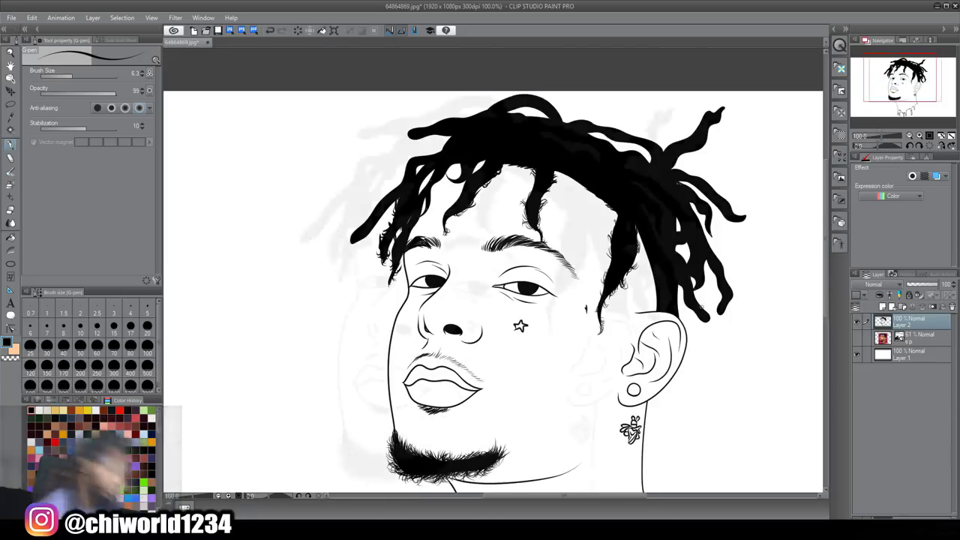
{"action": "left_click_drag", "start_coordinate": [676, 246], "coordinate": [685, 263]}
{"action": "left_click_drag", "start_coordinate": [678, 286], "coordinate": [682, 298]}
{"action": "left_click_drag", "start_coordinate": [678, 184], "coordinate": [690, 181]}
{"action": "left_click_drag", "start_coordinate": [738, 224], "coordinate": [747, 216]}
{"action": "left_click_drag", "start_coordinate": [688, 174], "coordinate": [725, 198]}
{"action": "left_click_drag", "start_coordinate": [707, 229], "coordinate": [713, 239]}
- Roughen the crown and hairline locks and the tips of the back locks with short frizzy hairs
{"action": "left_click_drag", "start_coordinate": [625, 152], "coordinate": [613, 141]}
{"action": "left_click_drag", "start_coordinate": [563, 123], "coordinate": [580, 116]}
{"action": "left_click_drag", "start_coordinate": [588, 118], "coordinate": [606, 126]}
{"action": "left_click_drag", "start_coordinate": [548, 117], "coordinate": [521, 108]}
{"action": "left_click_drag", "start_coordinate": [522, 96], "coordinate": [539, 92]}
{"action": "mouse_move", "coordinate": [688, 309]}
{"action": "left_mouse_down"}
{"action": "mouse_move", "coordinate": [714, 324]}
{"action": "mouse_move", "coordinate": [733, 303]}
{"action": "left_mouse_up"}
{"action": "left_click_drag", "start_coordinate": [708, 238], "coordinate": [720, 261]}
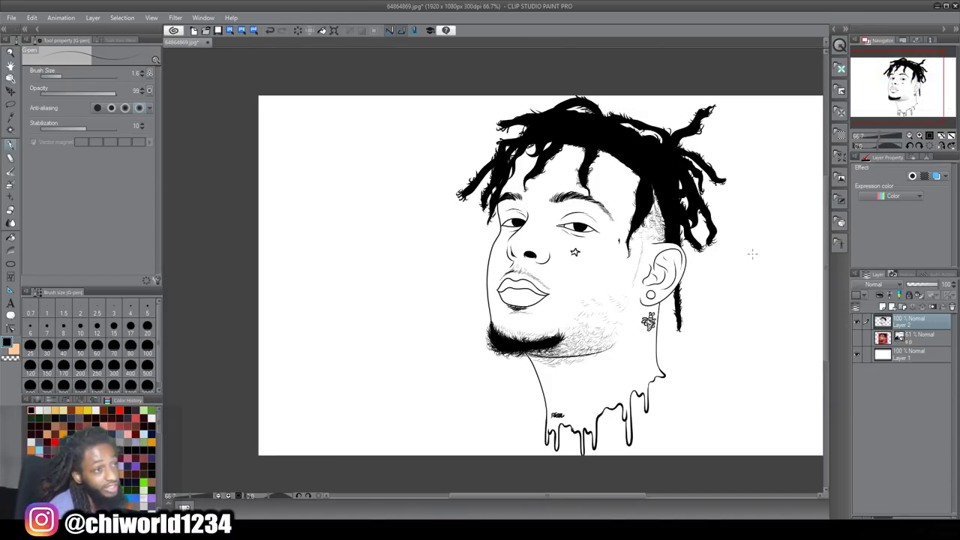
- Create four new layers and move the line art on Layer 2 above them all
{"action": "left_click", "coordinate": [885, 308]}
{"action": "left_click", "coordinate": [885, 308]}
{"action": "left_click", "coordinate": [884, 308]}
{"action": "left_click", "coordinate": [884, 308]}
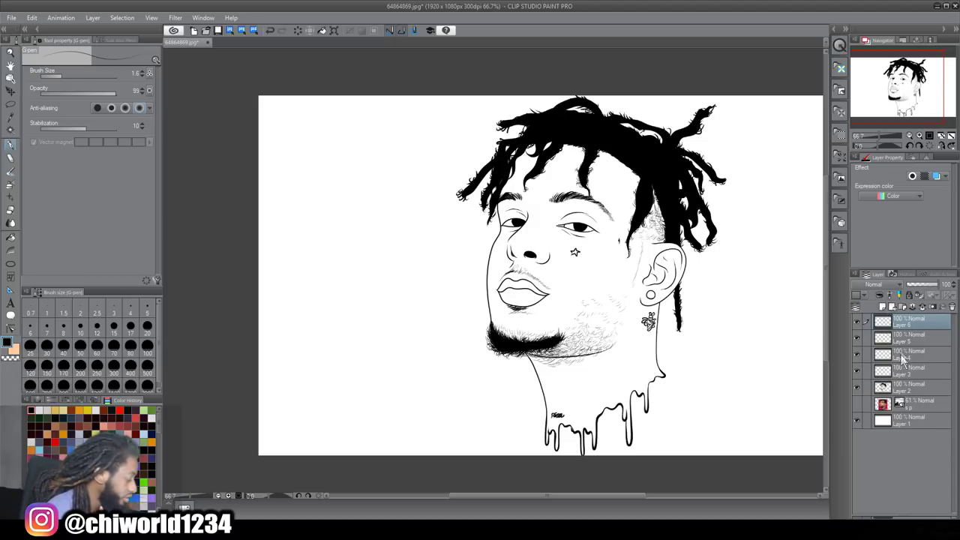
{"action": "left_click_drag", "start_coordinate": [905, 388], "coordinate": [911, 321]}
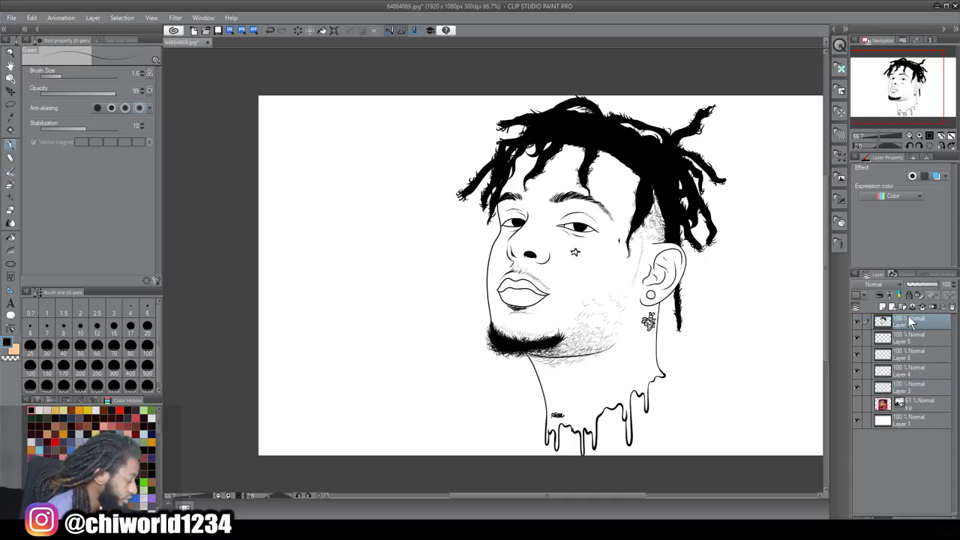
- Choose the peach skin tone FFC88A as the drawing colour and fill the face and neck with it on Layer 3
{"action": "left_click", "coordinate": [908, 385]}
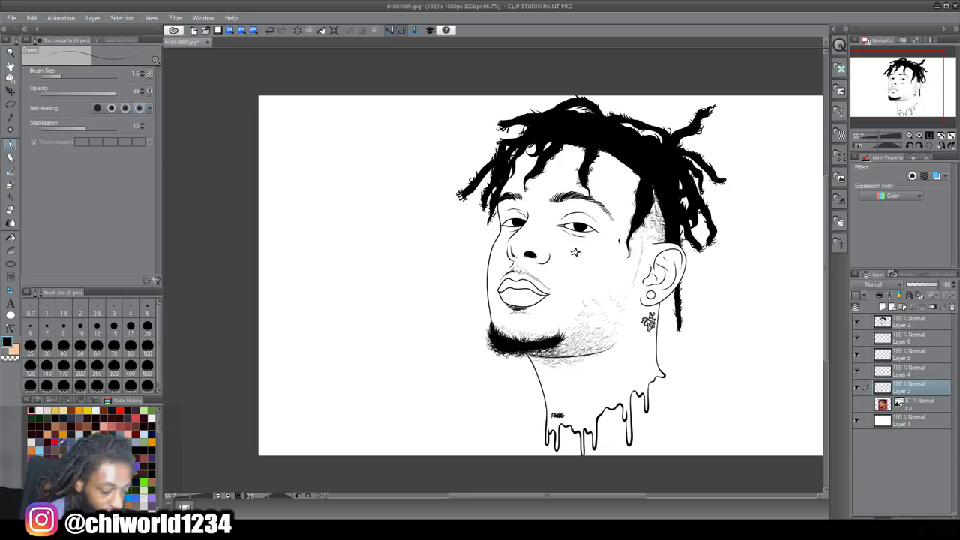
{"action": "scroll", "coordinate": [93, 454], "scroll_direction": "down", "scroll_amount": 5}
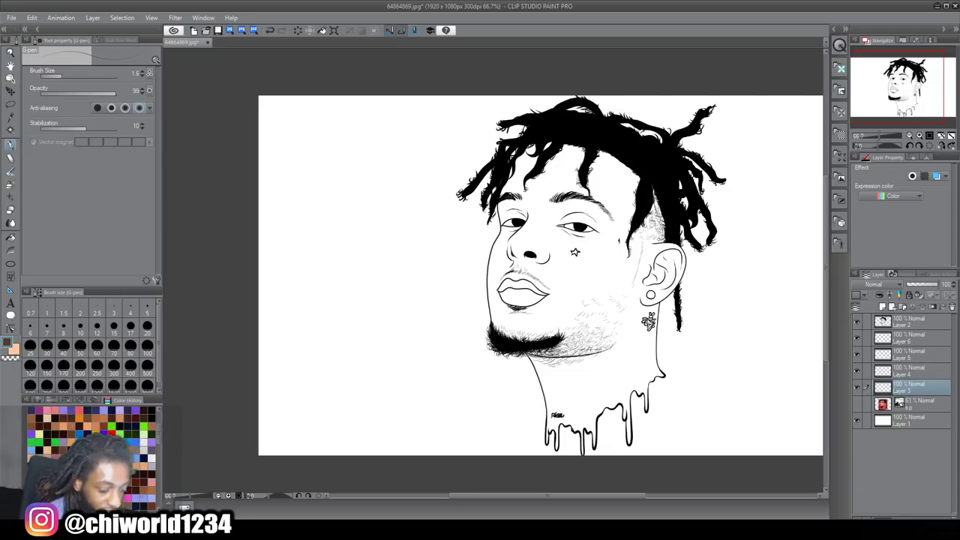
{"action": "scroll", "coordinate": [93, 454], "scroll_direction": "down", "scroll_amount": 5}
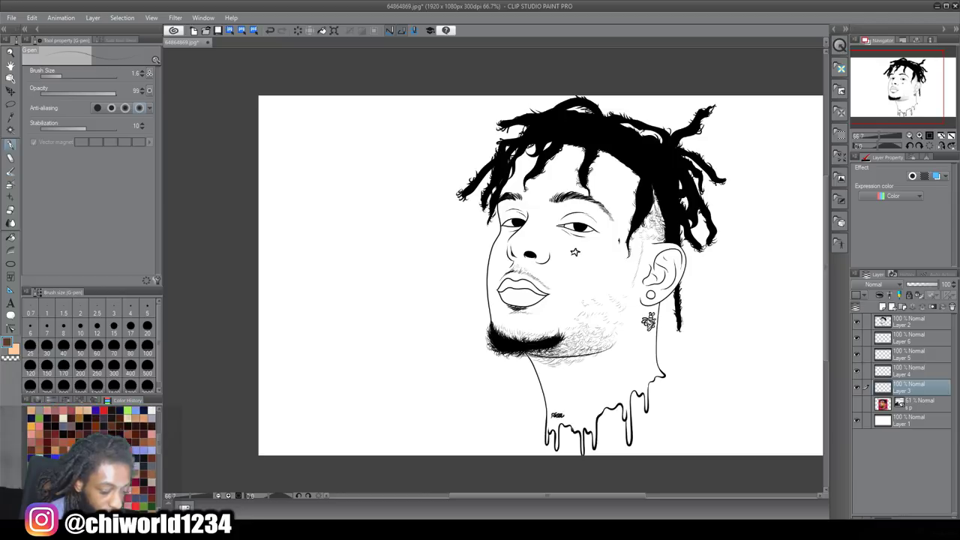
{"action": "left_click", "coordinate": [11, 347]}
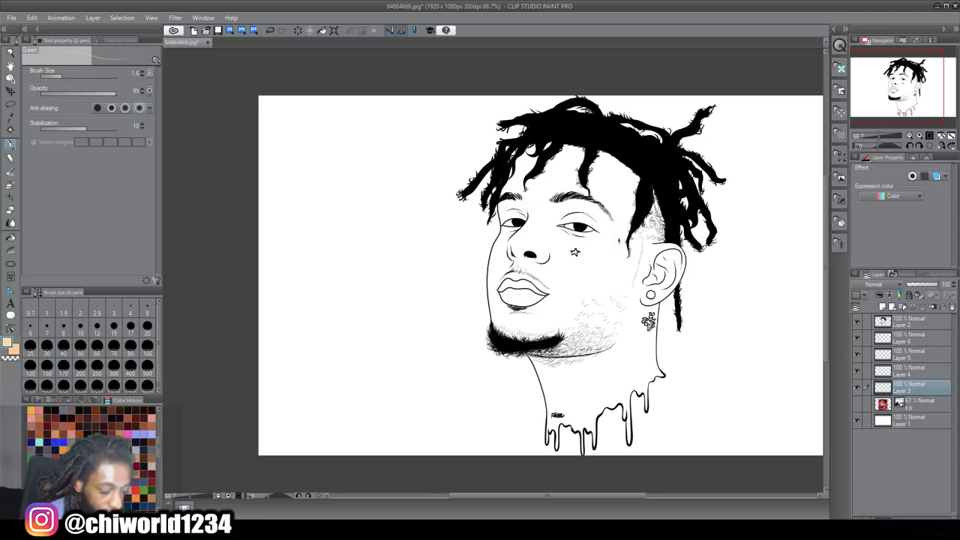
{"action": "left_click", "coordinate": [10, 344]}
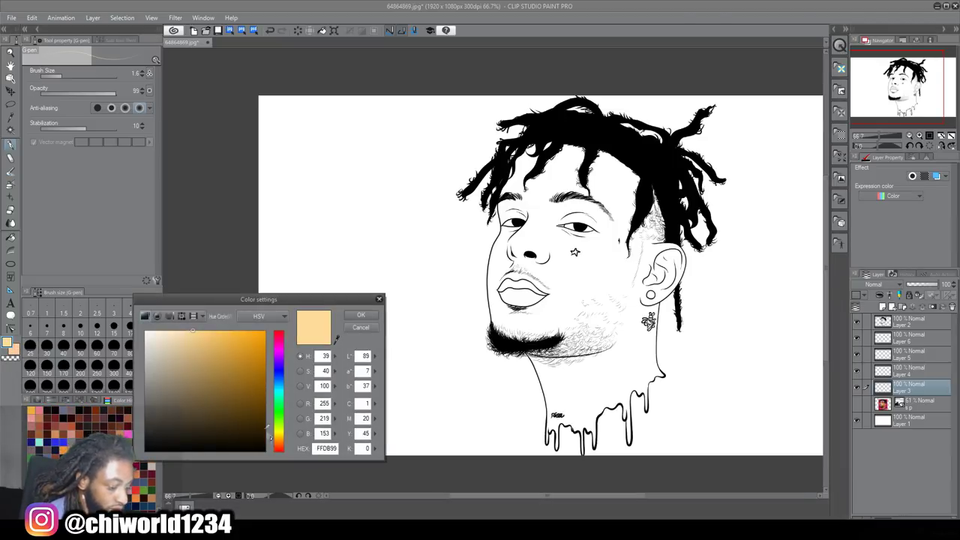
{"action": "left_click_drag", "start_coordinate": [278, 443], "coordinate": [278, 447]}
{"action": "left_click_drag", "start_coordinate": [200, 337], "coordinate": [200, 331]}
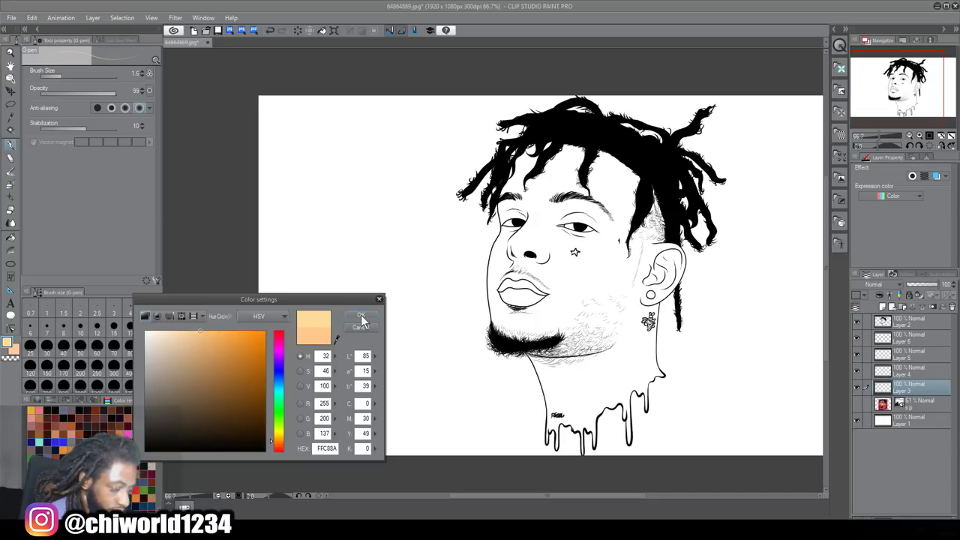
{"action": "left_click", "coordinate": [360, 317]}
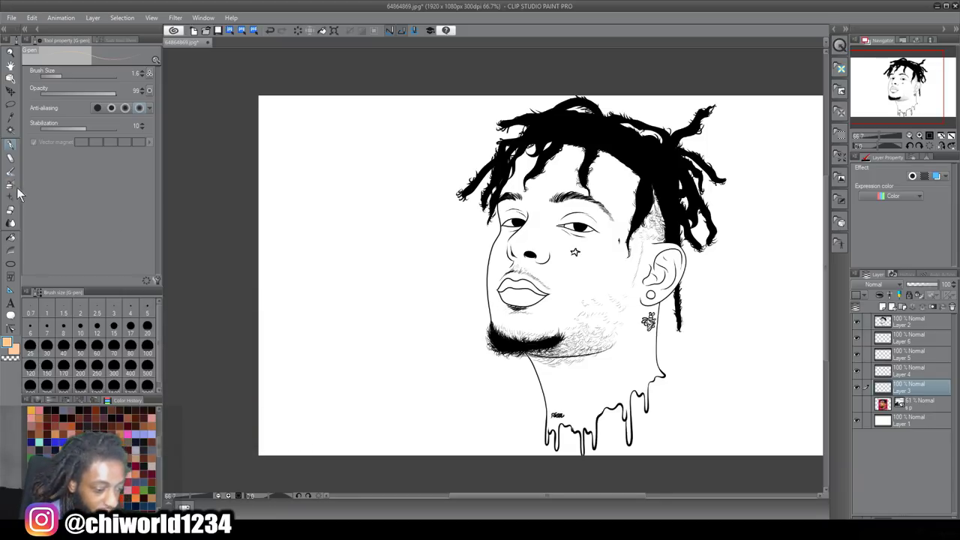
{"action": "left_click", "coordinate": [11, 239]}
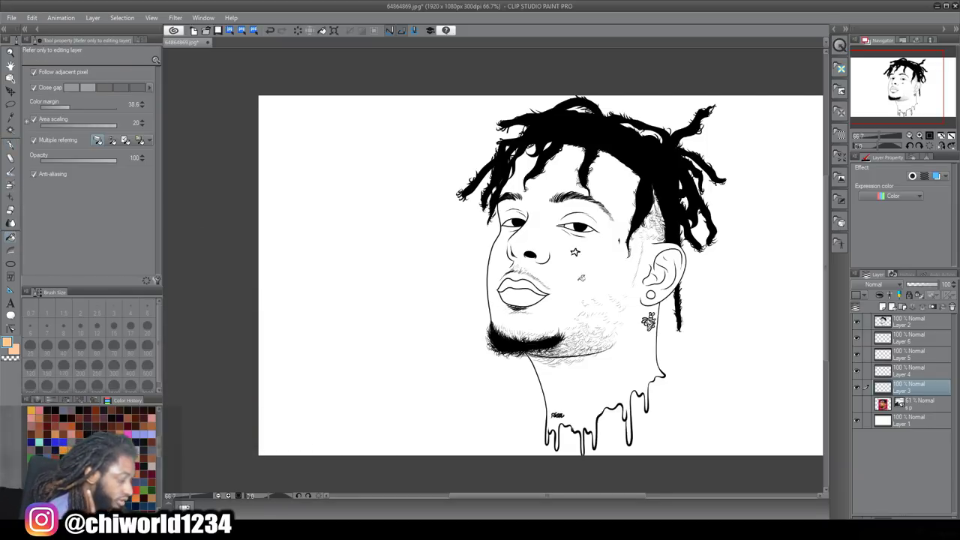
{"action": "left_click", "coordinate": [582, 278]}
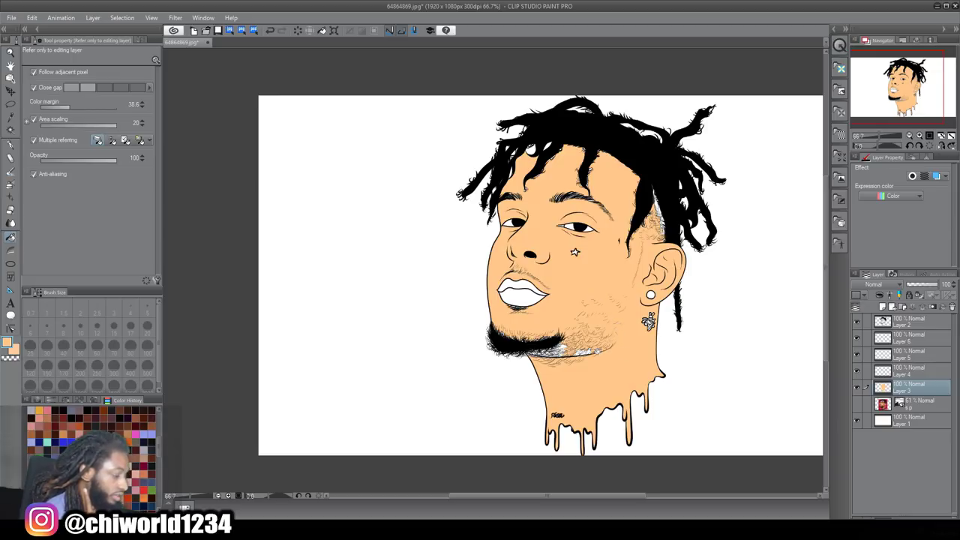
- Enlarge the G-pen to size 64.7 and paint the unfilled gaps at the shaved temple in the skin tone
{"action": "scroll", "coordinate": [572, 347], "scroll_direction": "down", "scroll_amount": 1}
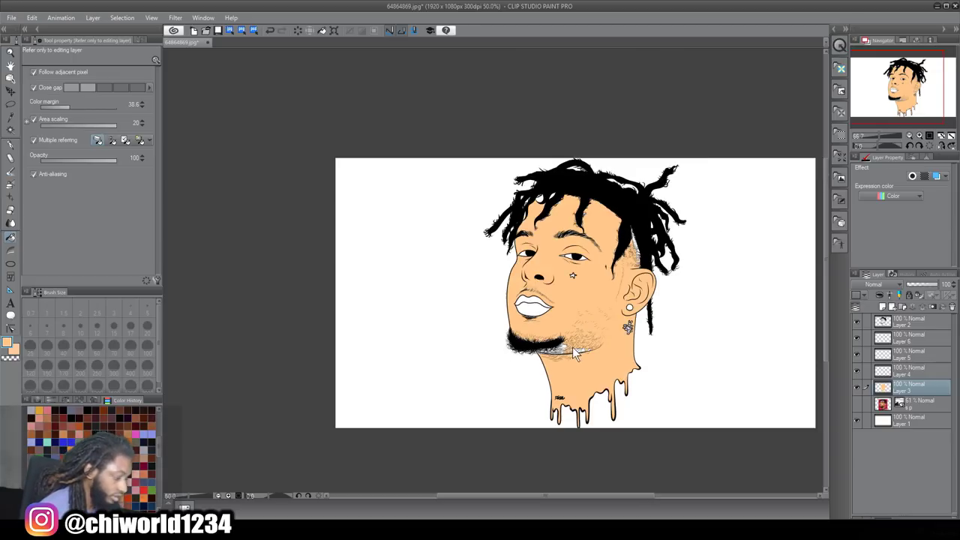
{"action": "scroll", "coordinate": [583, 353], "scroll_direction": "up", "scroll_amount": 2}
{"action": "scroll", "coordinate": [585, 348], "scroll_direction": "up", "scroll_amount": 1}
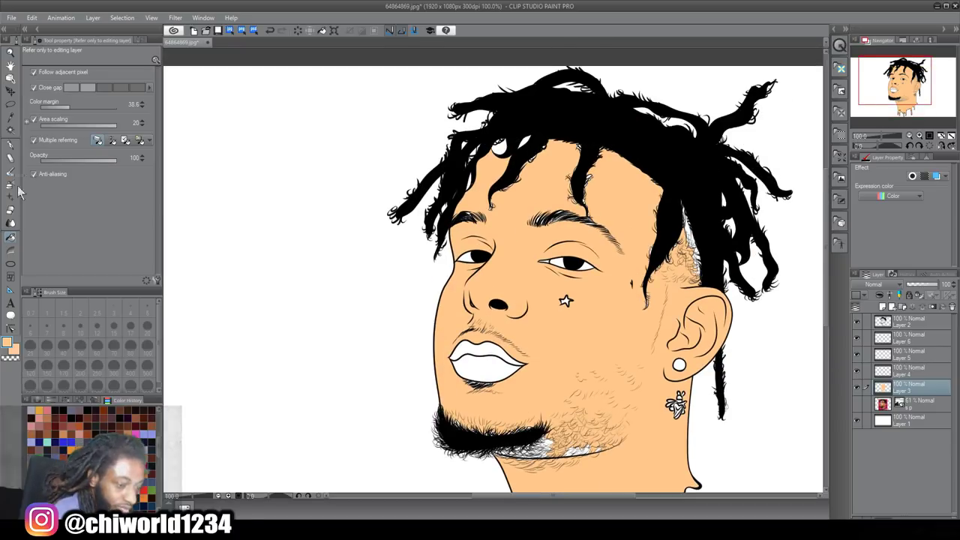
{"action": "left_click", "coordinate": [11, 144]}
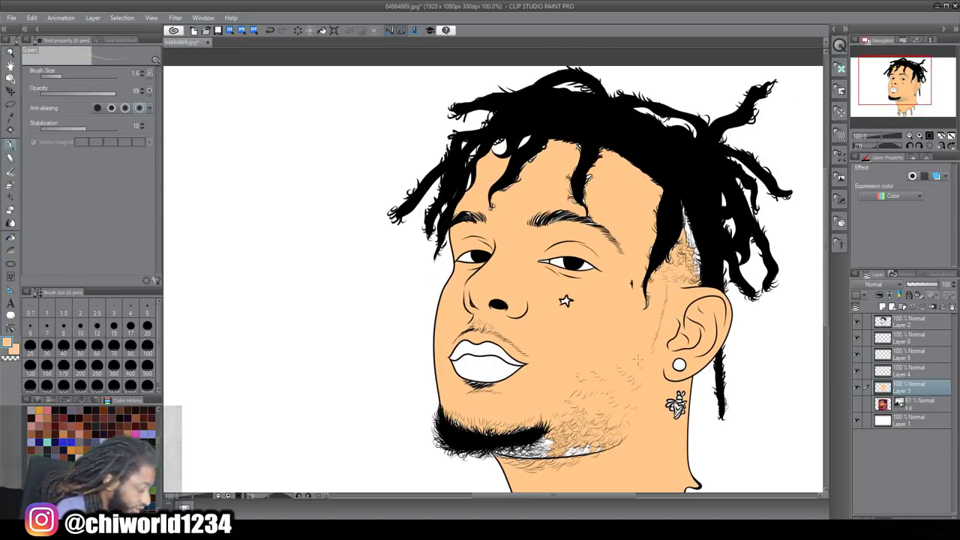
{"action": "left_click_drag", "start_coordinate": [68, 76], "coordinate": [90, 80]}
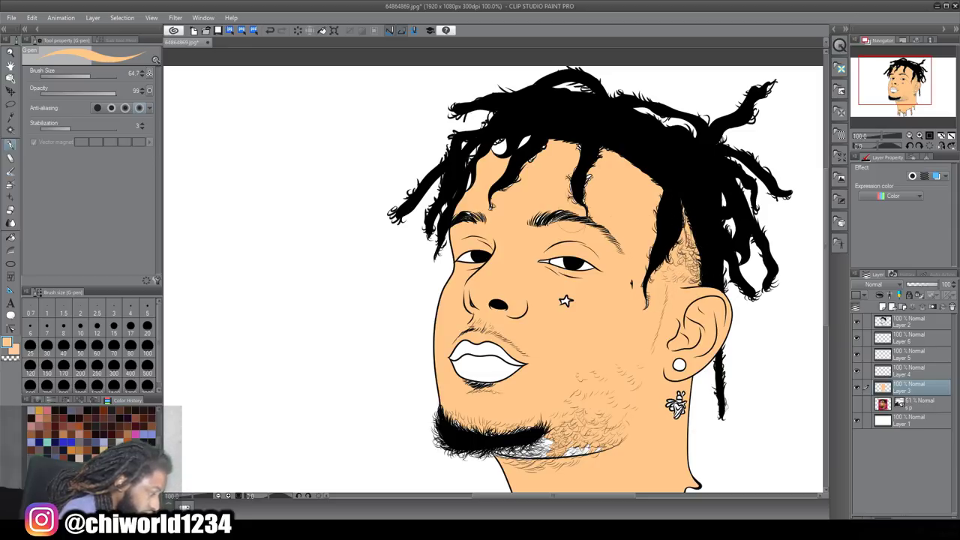
- Paint the remaining white gaps in the tattoo below the ear and the jaw stubble in the skin tone, setting the brush size to 18.9
{"action": "left_click_drag", "start_coordinate": [677, 396], "coordinate": [675, 415]}
{"action": "scroll", "coordinate": [564, 263], "scroll_direction": "down", "scroll_amount": 3}
{"action": "left_click_drag", "start_coordinate": [527, 349], "coordinate": [495, 354]}
{"action": "scroll", "coordinate": [565, 263], "scroll_direction": "up", "scroll_amount": 1}
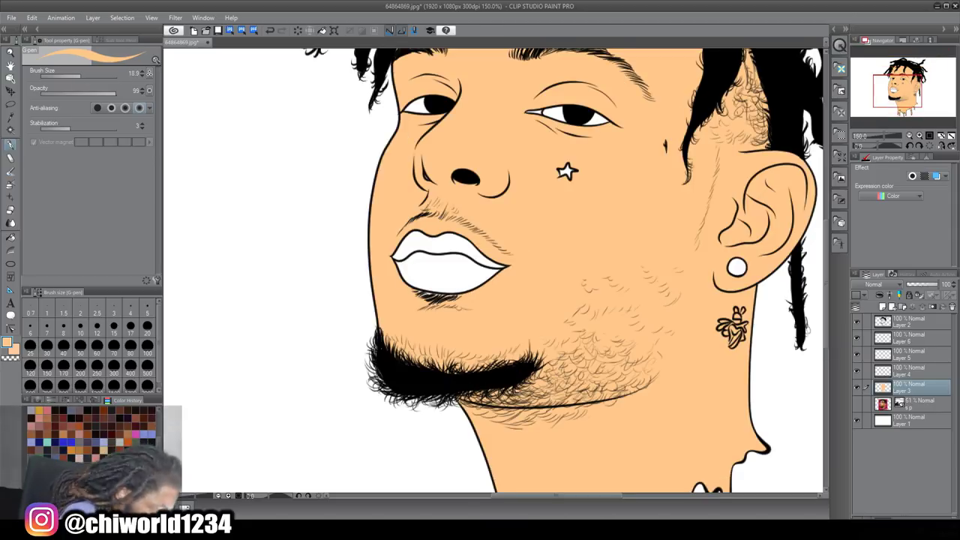
{"action": "left_click_drag", "start_coordinate": [90, 76], "coordinate": [80, 75]}
{"action": "scroll", "coordinate": [564, 263], "scroll_direction": "up", "scroll_amount": 3}
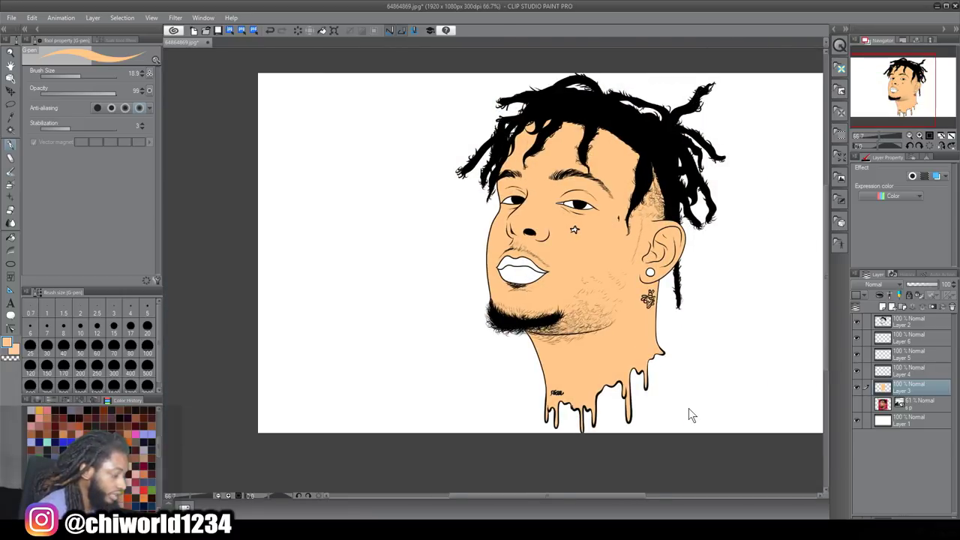
{"action": "scroll", "coordinate": [688, 408], "scroll_direction": "right", "scroll_amount": 2}
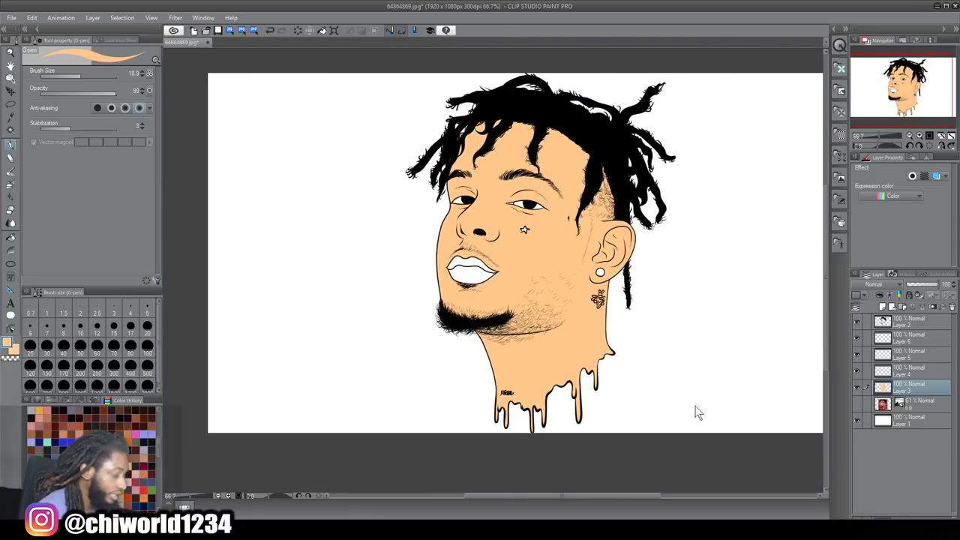
- Select the skin area on Layer 3 with the line art temporarily hidden, and make Layer 4 the active layer
{"action": "left_click", "coordinate": [856, 320]}
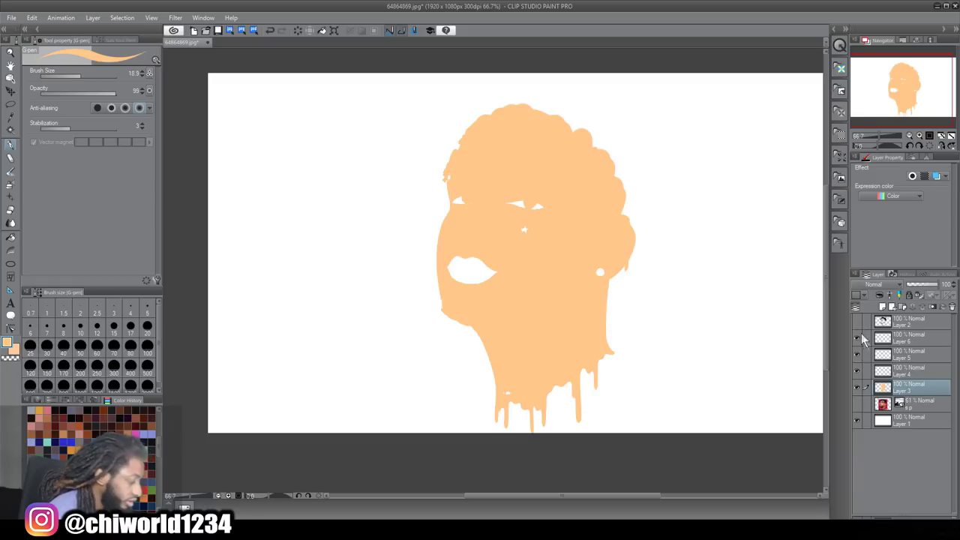
{"action": "left_click", "coordinate": [11, 130]}
{"action": "left_click", "coordinate": [555, 262]}
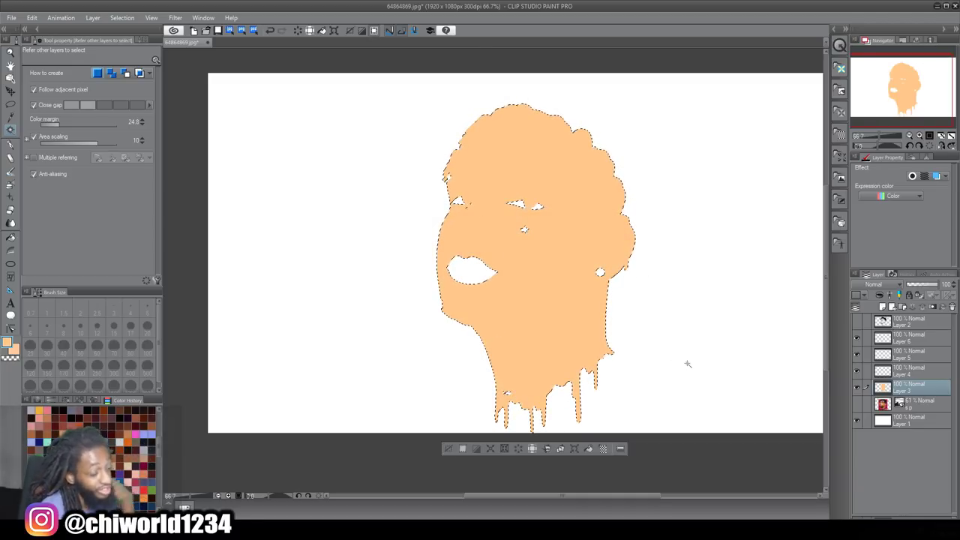
{"action": "left_click", "coordinate": [915, 370]}
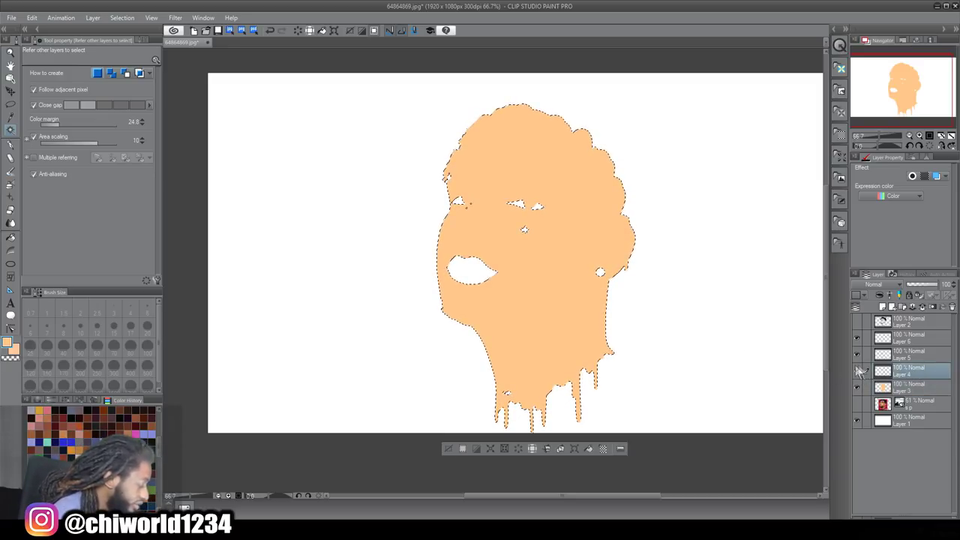
{"action": "left_click", "coordinate": [856, 321]}
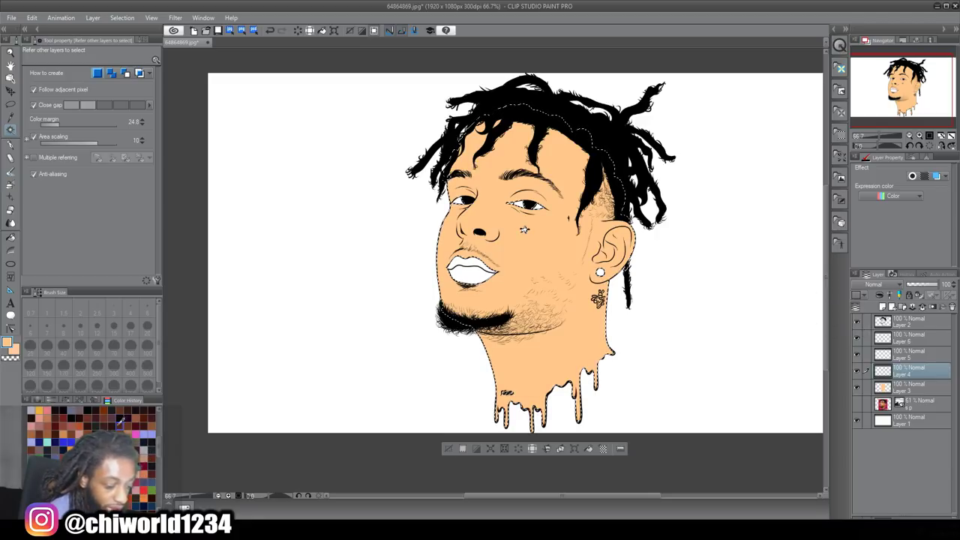
- Switch to the Soft airbrush and choose a dark maroon as the drawing colour
{"action": "left_click", "coordinate": [11, 183]}
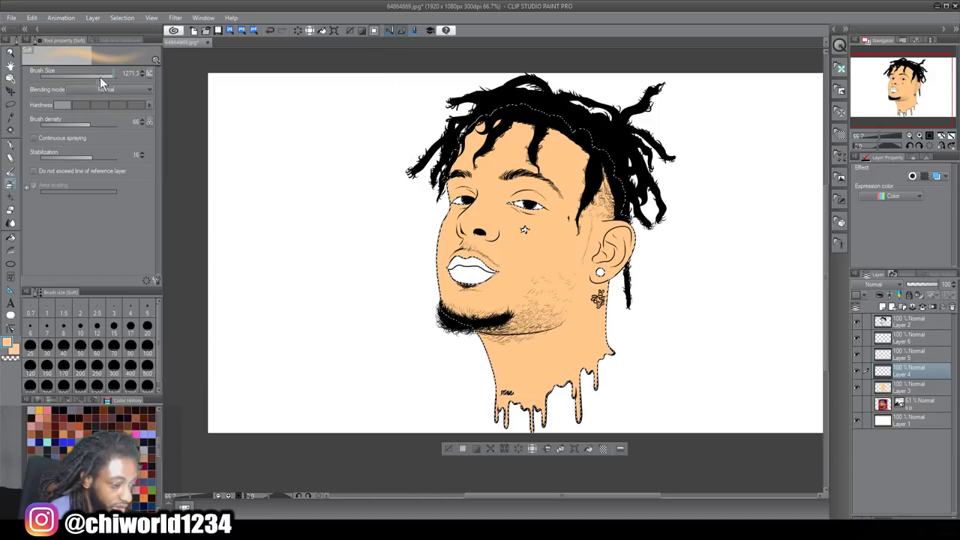
{"action": "left_click", "coordinate": [96, 417]}
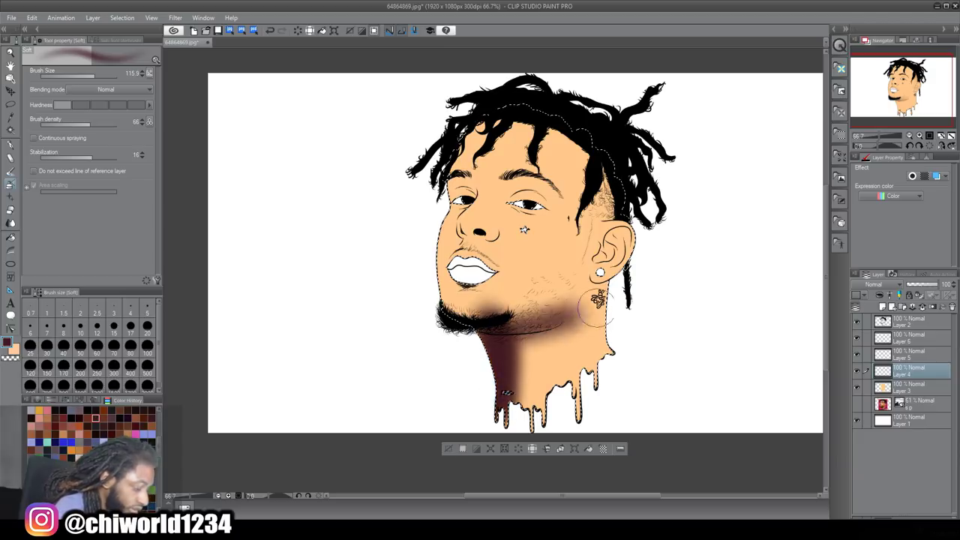
- Try maroon shading across the face and neck, test size 30.6 at density 100 on the cheek, and undo the strokes
{"action": "mouse_move", "coordinate": [452, 347]}
{"action": "left_mouse_down"}
{"action": "mouse_move", "coordinate": [691, 303]}
{"action": "mouse_move", "coordinate": [768, 279]}
{"action": "mouse_move", "coordinate": [300, 240]}
{"action": "mouse_move", "coordinate": [443, 212]}
{"action": "mouse_move", "coordinate": [725, 198]}
{"action": "mouse_move", "coordinate": [720, 171]}
{"action": "left_mouse_up"}
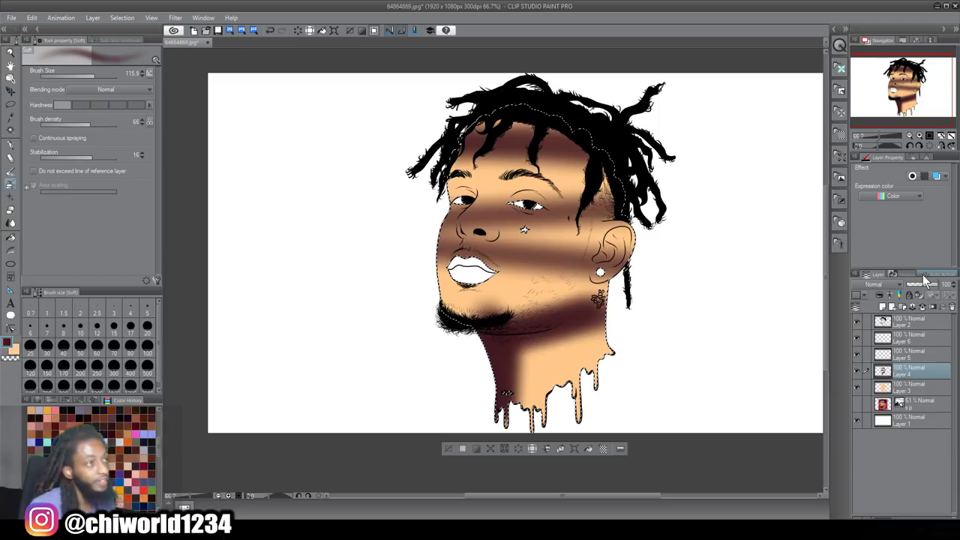
{"action": "key", "text": "ctrl+z"}
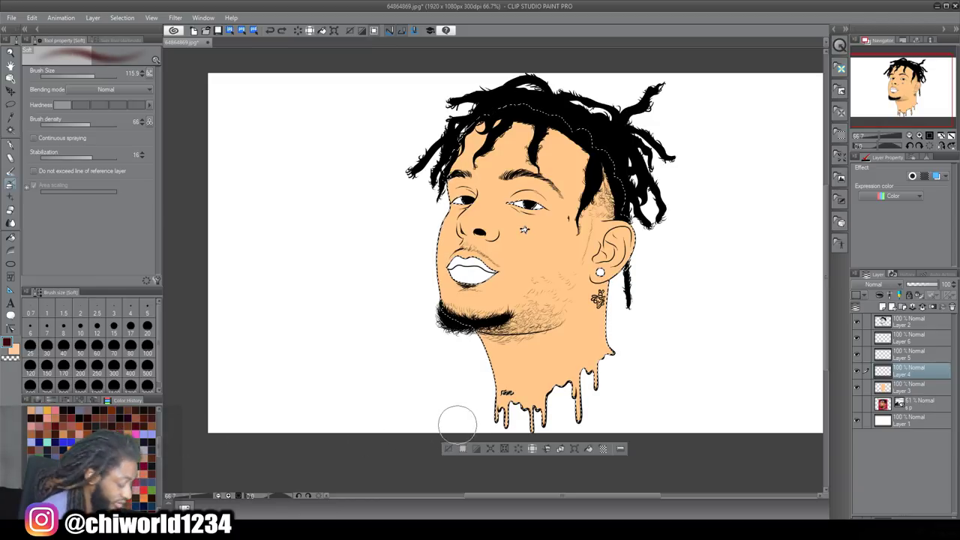
{"action": "scroll", "coordinate": [684, 403], "scroll_direction": "down", "scroll_amount": 1}
{"action": "scroll", "coordinate": [680, 404], "scroll_direction": "up", "scroll_amount": 2}
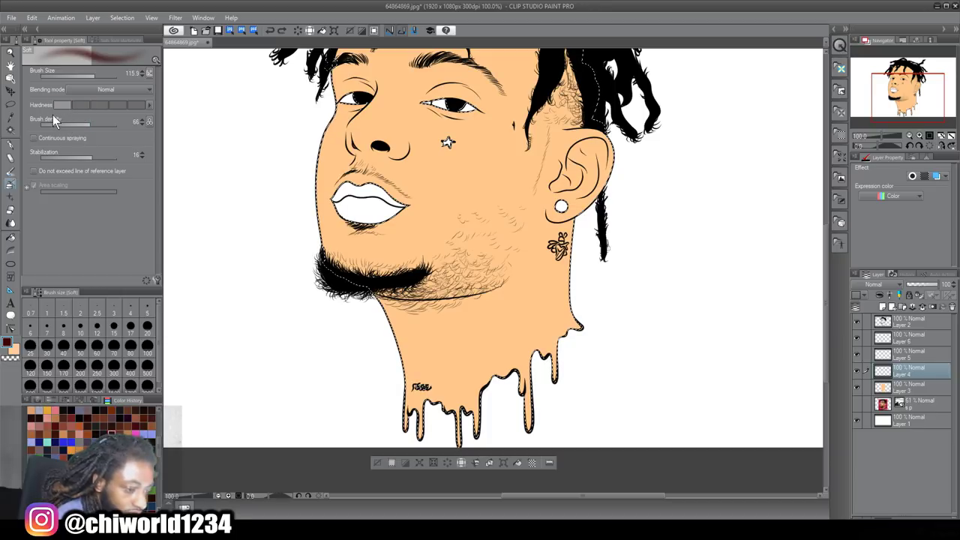
{"action": "left_click_drag", "start_coordinate": [72, 124], "coordinate": [72, 124]}
{"action": "left_click_drag", "start_coordinate": [97, 74], "coordinate": [87, 79]}
{"action": "left_click_drag", "start_coordinate": [72, 123], "coordinate": [120, 121]}
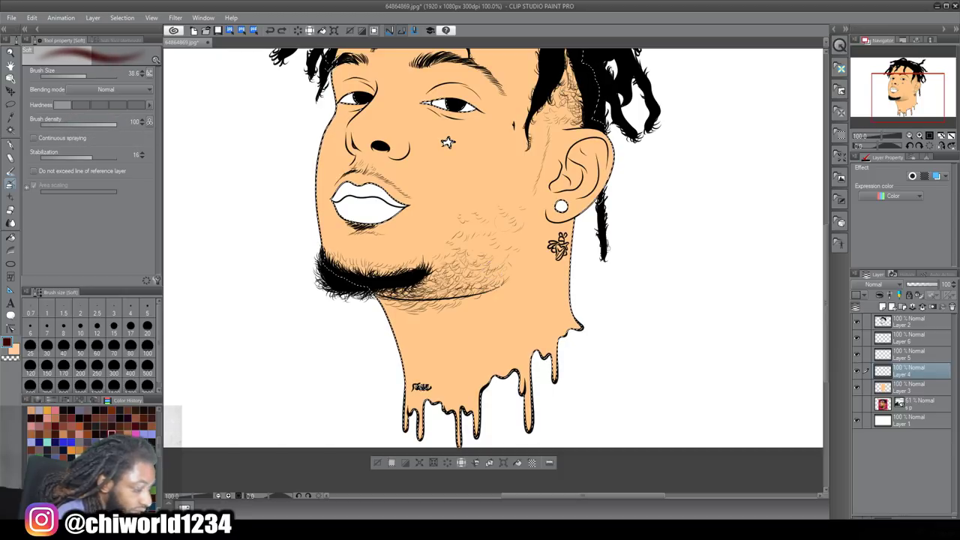
{"action": "mouse_move", "coordinate": [503, 207]}
{"action": "left_mouse_down"}
{"action": "mouse_move", "coordinate": [475, 273]}
{"action": "mouse_move", "coordinate": [477, 223]}
{"action": "mouse_move", "coordinate": [449, 252]}
{"action": "left_mouse_up"}
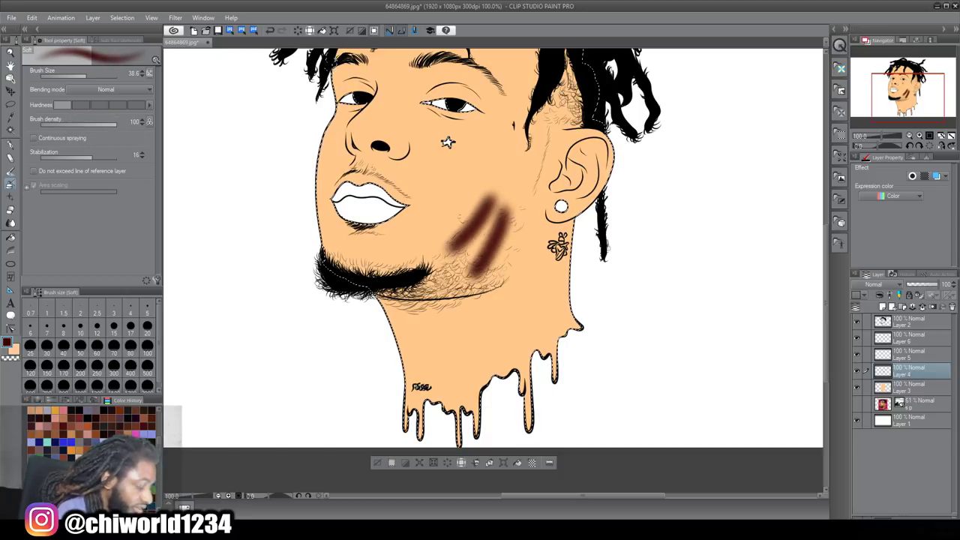
{"action": "key", "text": "ctrl+z"}
{"action": "key", "text": "ctrl+z"}
{"action": "key", "text": "ctrl+z"}
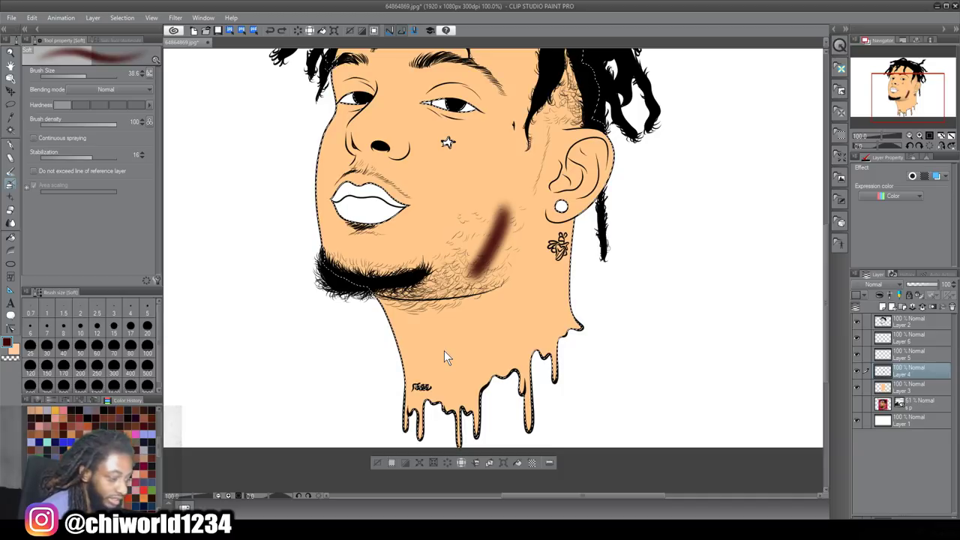
- Set the airbrush to density 35 and size 78.6, test a soft stroke on the cheek, and undo it
{"action": "left_click_drag", "start_coordinate": [108, 122], "coordinate": [66, 123]}
{"action": "left_click_drag", "start_coordinate": [87, 76], "coordinate": [92, 76]}
{"action": "left_click_drag", "start_coordinate": [454, 168], "coordinate": [442, 240]}
{"action": "key", "text": "ctrl+z"}
{"action": "key", "text": "ctrl+z"}
{"action": "key", "text": "ctrl+z"}
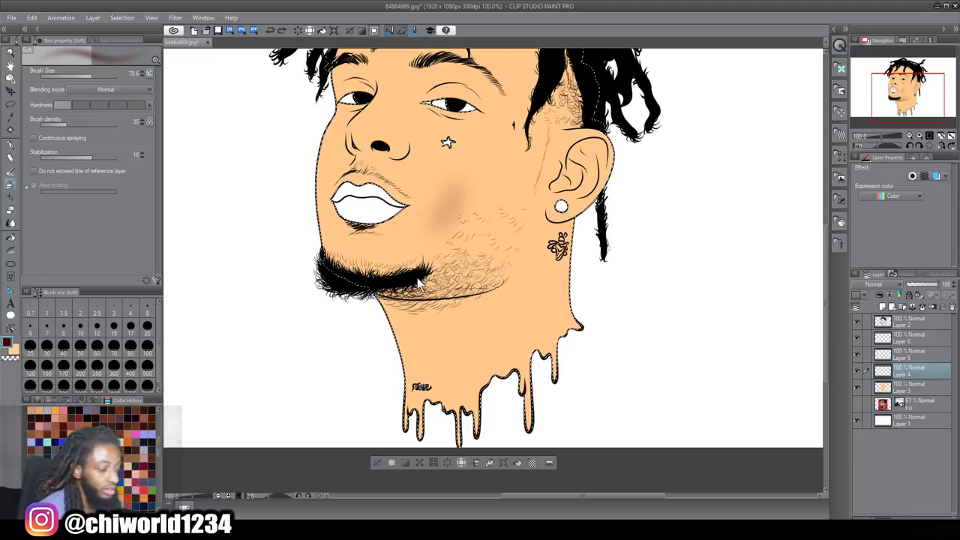
- Shade under the beard and along the jawline in dark maroon on Layer 4 with the airbrush at size 23.0
{"action": "left_click_drag", "start_coordinate": [100, 72], "coordinate": [83, 73]}
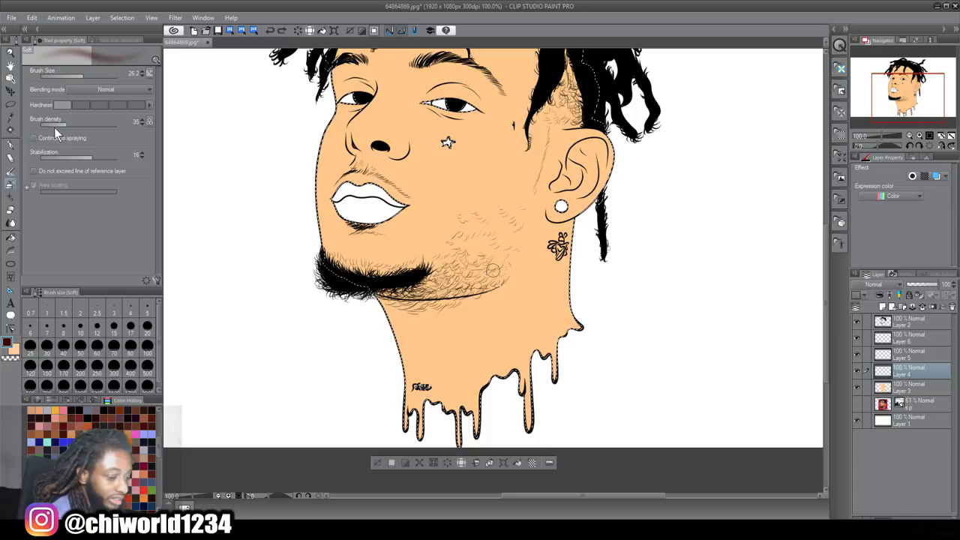
{"action": "left_click", "coordinate": [90, 107]}
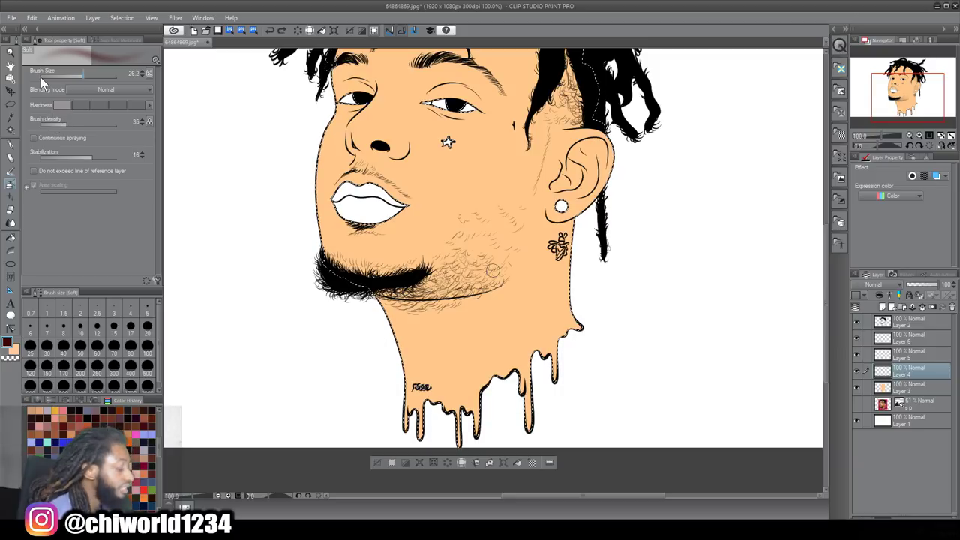
{"action": "left_click_drag", "start_coordinate": [350, 238], "coordinate": [267, 197]}
{"action": "left_click_drag", "start_coordinate": [168, 228], "coordinate": [268, 230]}
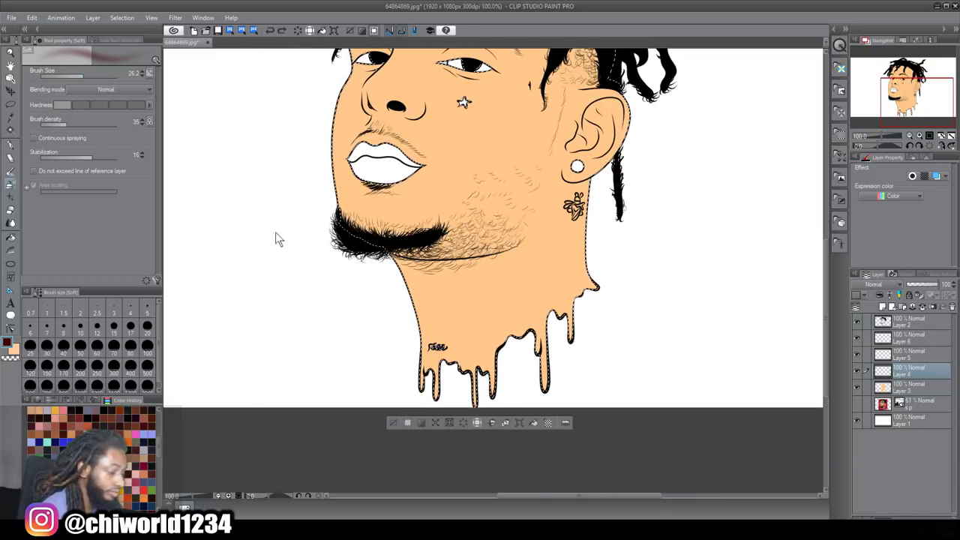
{"action": "scroll", "coordinate": [271, 237], "scroll_direction": "up", "scroll_amount": 3}
{"action": "scroll", "coordinate": [299, 240], "scroll_direction": "up", "scroll_amount": 2}
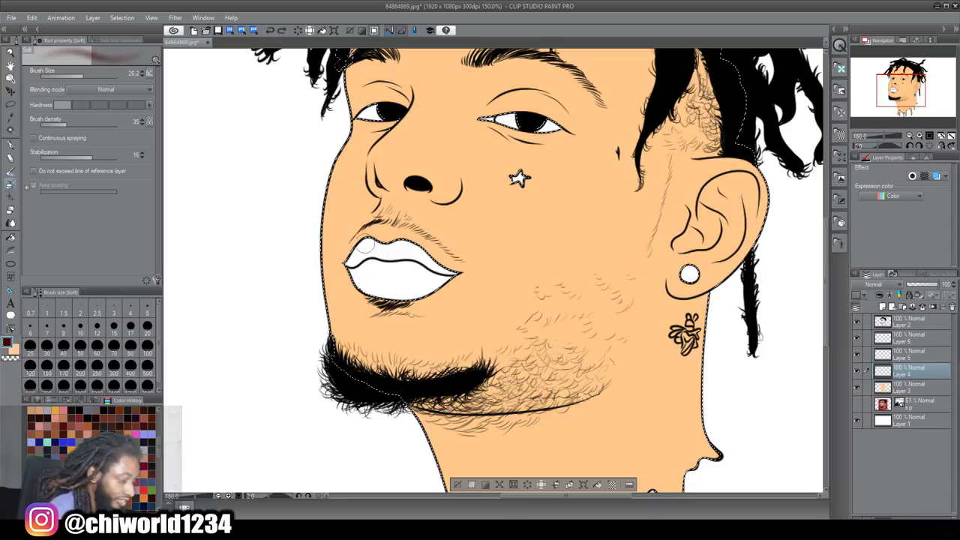
{"action": "left_click_drag", "start_coordinate": [81, 75], "coordinate": [82, 76]}
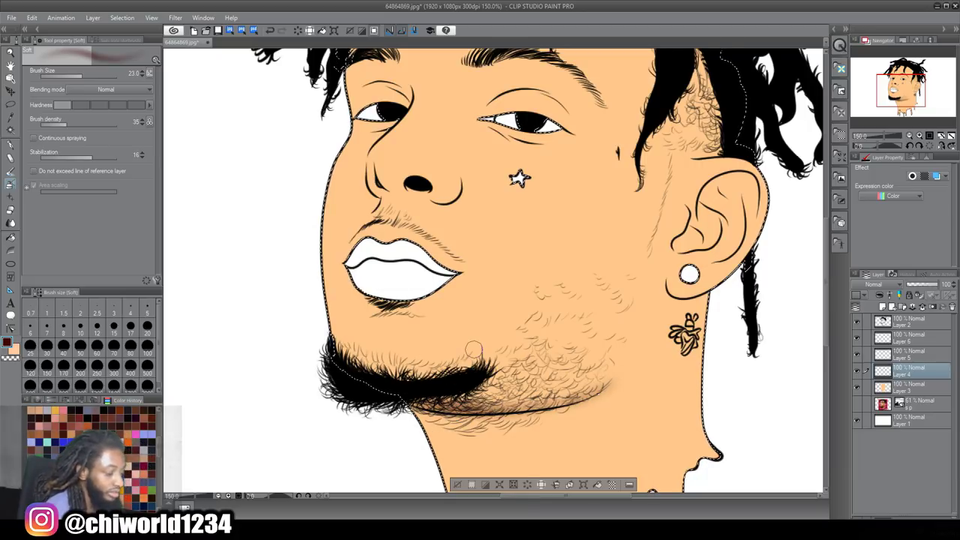
{"action": "mouse_move", "coordinate": [533, 210]}
{"action": "left_mouse_down"}
{"action": "mouse_move", "coordinate": [523, 242]}
{"action": "mouse_move", "coordinate": [537, 222]}
{"action": "mouse_move", "coordinate": [516, 264]}
{"action": "left_mouse_up"}
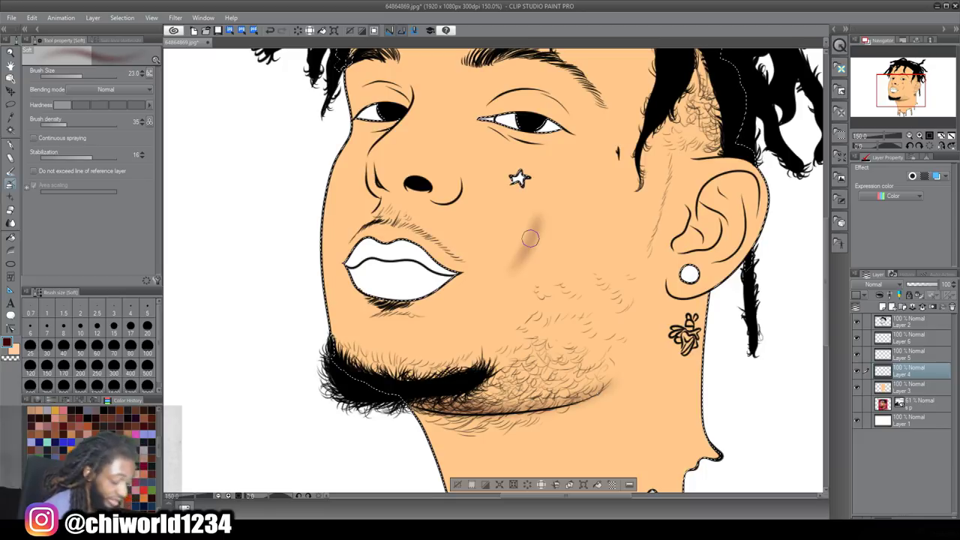
{"action": "scroll", "coordinate": [556, 333], "scroll_direction": "down", "scroll_amount": 3}
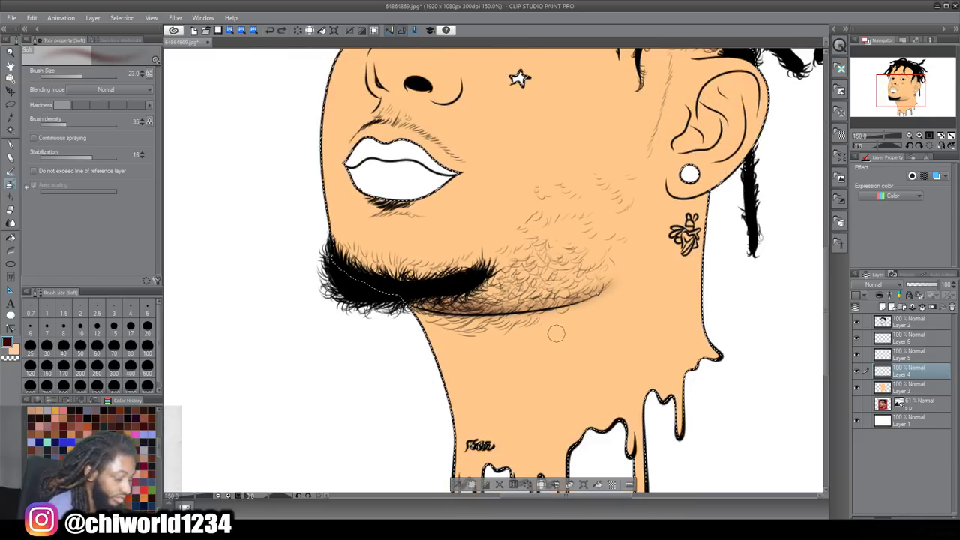
{"action": "left_click_drag", "start_coordinate": [513, 304], "coordinate": [486, 309]}
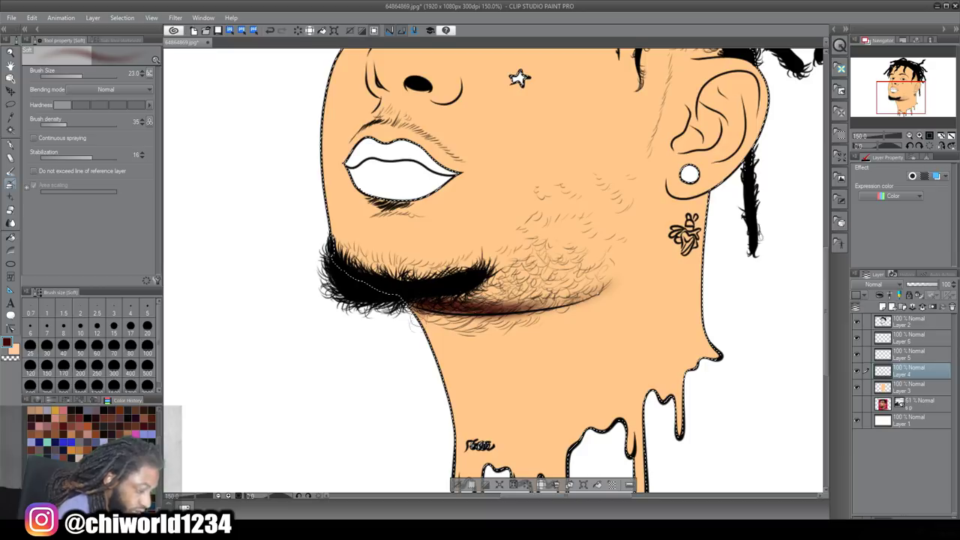
- Deepen the jaw shadow and spread it onto the upper neck, enlarging the airbrush to size 89.5
{"action": "left_click_drag", "start_coordinate": [80, 76], "coordinate": [85, 78]}
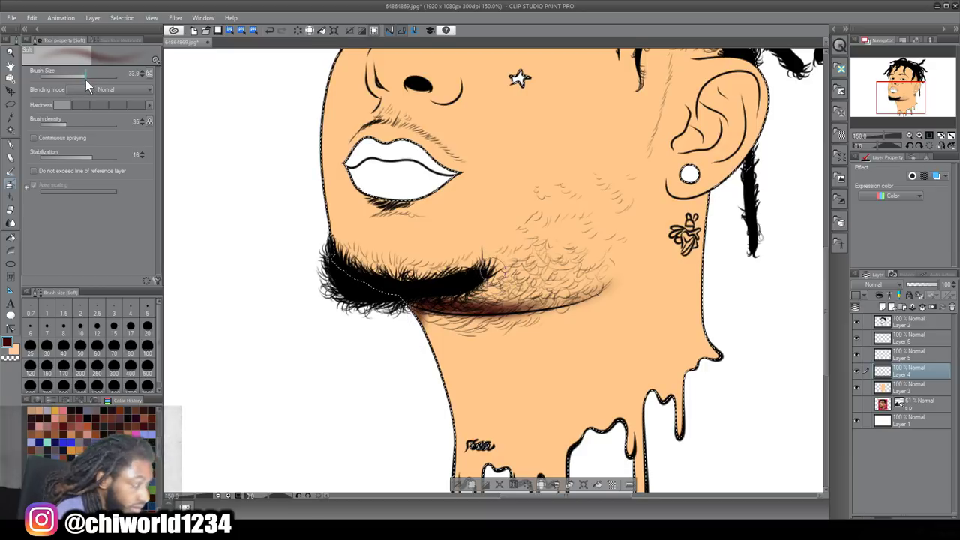
{"action": "left_click_drag", "start_coordinate": [500, 308], "coordinate": [584, 291]}
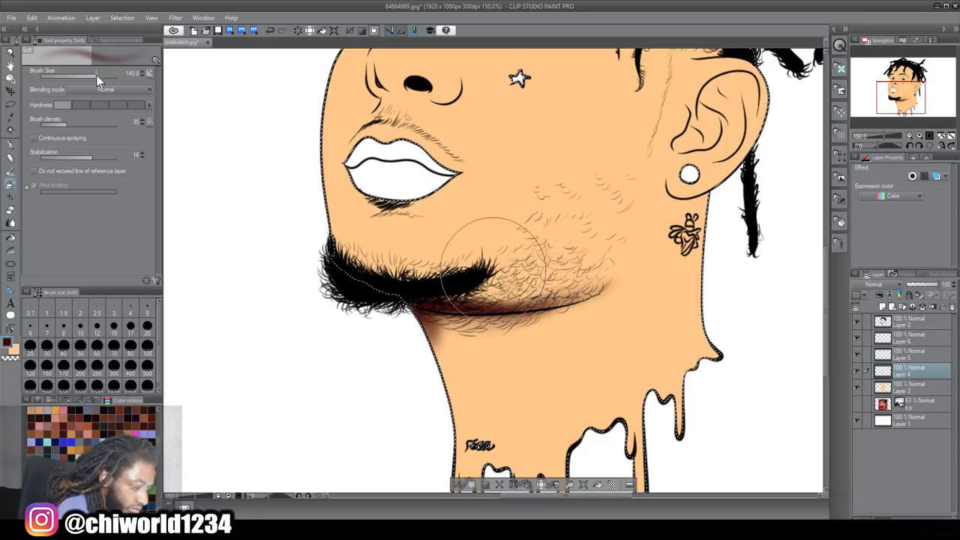
{"action": "left_click_drag", "start_coordinate": [90, 78], "coordinate": [133, 86]}
{"action": "mouse_move", "coordinate": [563, 302]}
{"action": "left_mouse_down"}
{"action": "mouse_move", "coordinate": [521, 306]}
{"action": "mouse_move", "coordinate": [491, 294]}
{"action": "mouse_move", "coordinate": [456, 304]}
{"action": "mouse_move", "coordinate": [464, 289]}
{"action": "mouse_move", "coordinate": [472, 308]}
{"action": "mouse_move", "coordinate": [539, 305]}
{"action": "mouse_move", "coordinate": [468, 327]}
{"action": "mouse_move", "coordinate": [518, 322]}
{"action": "mouse_move", "coordinate": [528, 305]}
{"action": "mouse_move", "coordinate": [438, 350]}
{"action": "mouse_move", "coordinate": [487, 312]}
{"action": "mouse_move", "coordinate": [444, 330]}
{"action": "mouse_move", "coordinate": [416, 310]}
{"action": "mouse_move", "coordinate": [410, 327]}
{"action": "mouse_move", "coordinate": [442, 334]}
{"action": "mouse_move", "coordinate": [444, 353]}
{"action": "mouse_move", "coordinate": [450, 330]}
{"action": "left_mouse_up"}
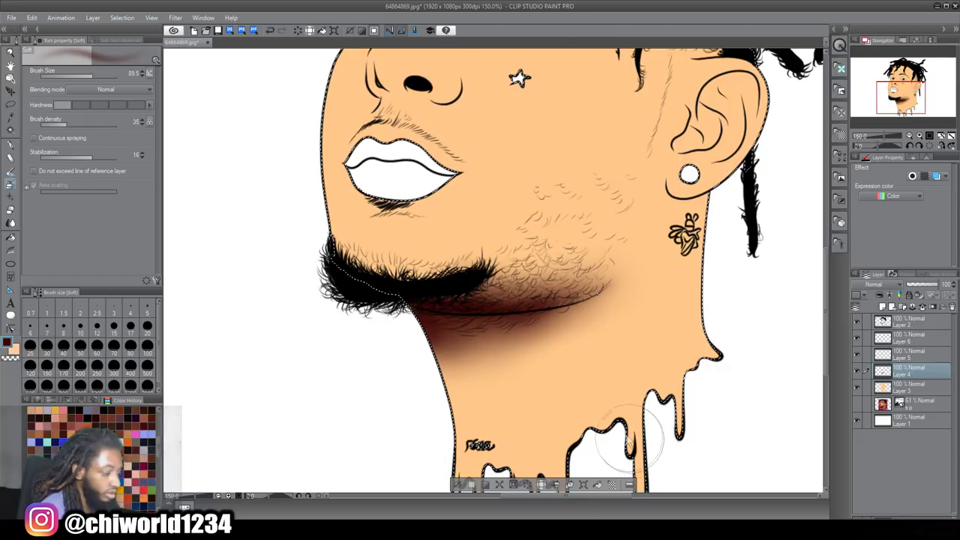
- Soften the shadow below the jaw with a lighter reddish brown, and sample the shadow colour from the neck
{"action": "scroll", "coordinate": [630, 441], "scroll_direction": "down", "scroll_amount": 3}
{"action": "scroll", "coordinate": [609, 407], "scroll_direction": "up", "scroll_amount": 4}
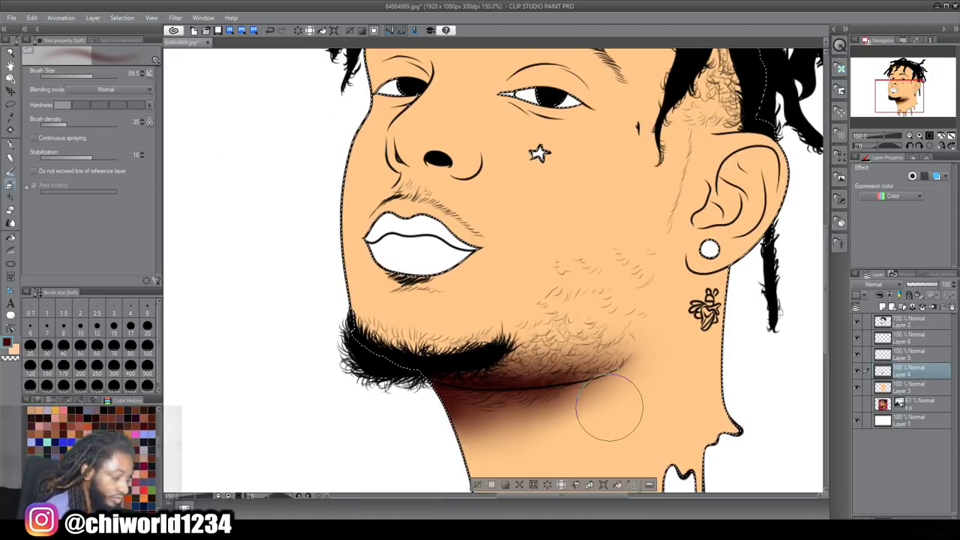
{"action": "left_click", "coordinate": [111, 416]}
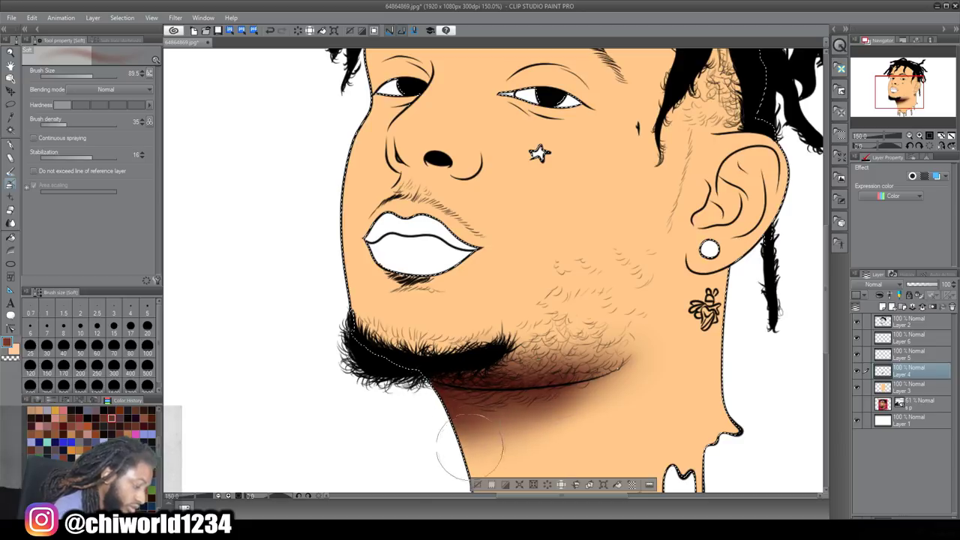
{"action": "left_click", "coordinate": [454, 404], "text": "alt"}
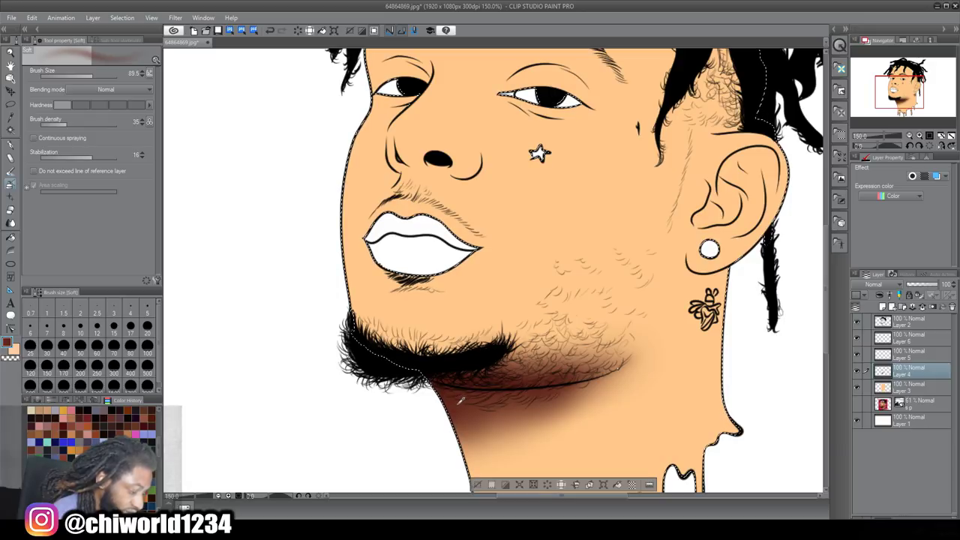
- Shade the underside of the nose and the nostril in brown with a smaller airbrush
{"action": "scroll", "coordinate": [442, 375], "scroll_direction": "up", "scroll_amount": 3}
{"action": "left_click_drag", "start_coordinate": [90, 72], "coordinate": [83, 77]}
{"action": "left_click_drag", "start_coordinate": [471, 278], "coordinate": [448, 272]}
{"action": "left_click_drag", "start_coordinate": [82, 76], "coordinate": [75, 76]}
{"action": "mouse_move", "coordinate": [453, 273]}
{"action": "left_mouse_down"}
{"action": "mouse_move", "coordinate": [474, 273]}
{"action": "mouse_move", "coordinate": [402, 267]}
{"action": "left_mouse_up"}
- Shade the upper fold and inner hollows of the ear in brown
{"action": "mouse_move", "coordinate": [729, 288]}
{"action": "left_mouse_down"}
{"action": "mouse_move", "coordinate": [732, 318]}
{"action": "mouse_move", "coordinate": [743, 285]}
{"action": "mouse_move", "coordinate": [720, 258]}
{"action": "mouse_move", "coordinate": [772, 251]}
{"action": "left_mouse_up"}
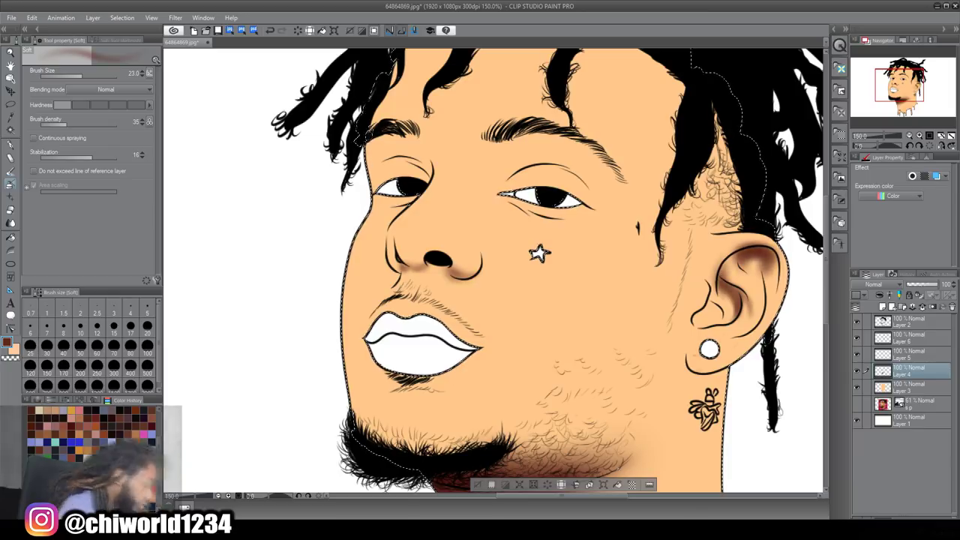
{"action": "left_click_drag", "start_coordinate": [764, 300], "coordinate": [732, 331]}
{"action": "left_click_drag", "start_coordinate": [81, 76], "coordinate": [77, 76]}
{"action": "left_click_drag", "start_coordinate": [707, 306], "coordinate": [718, 318]}
- Touch up the ear shading with the peach skin tone, and return to the brown drawing colour
{"action": "mouse_move", "coordinate": [719, 268]}
{"action": "left_mouse_down"}
{"action": "mouse_move", "coordinate": [732, 291]}
{"action": "mouse_move", "coordinate": [507, 273]}
{"action": "left_mouse_up"}
{"action": "key", "text": "ctrl+plus"}
{"action": "key", "text": "x"}
{"action": "left_click_drag", "start_coordinate": [551, 230], "coordinate": [551, 273]}
{"action": "key", "text": "ctrl+minus"}
{"action": "left_click_drag", "start_coordinate": [420, 247], "coordinate": [630, 288]}
{"action": "key", "text": "x"}
- Shade the eyelids, the inner and outer eye corners and the skin under both eyes in brown
{"action": "left_click_drag", "start_coordinate": [76, 76], "coordinate": [85, 76]}
{"action": "left_click_drag", "start_coordinate": [618, 209], "coordinate": [631, 226]}
{"action": "left_click_drag", "start_coordinate": [547, 183], "coordinate": [511, 212]}
{"action": "left_click_drag", "start_coordinate": [85, 77], "coordinate": [83, 76]}
{"action": "left_click_drag", "start_coordinate": [458, 198], "coordinate": [411, 171]}
{"action": "left_click_drag", "start_coordinate": [613, 227], "coordinate": [557, 234]}
{"action": "left_click_drag", "start_coordinate": [438, 224], "coordinate": [412, 225]}
{"action": "left_click_drag", "start_coordinate": [524, 319], "coordinate": [492, 271]}
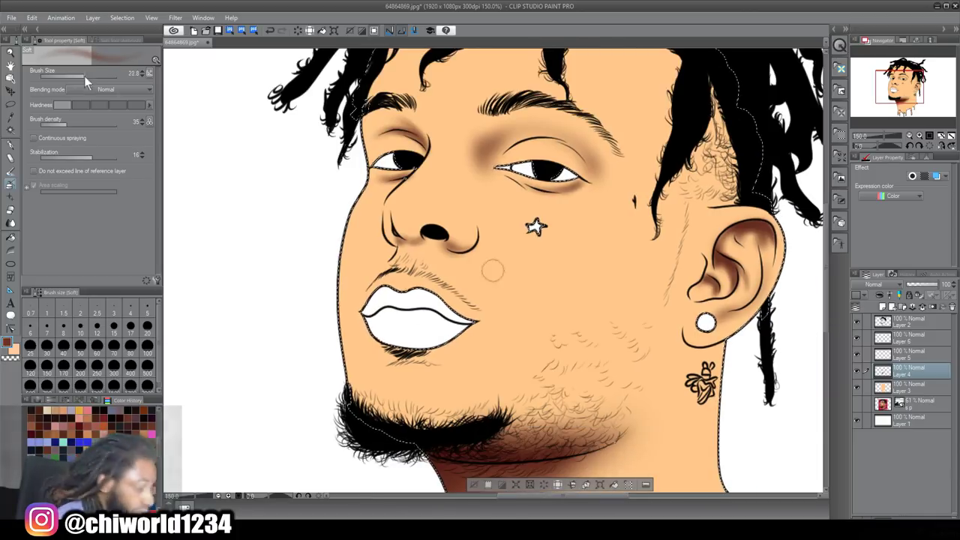
- Shade the forehead beneath the hanging locks and the temple in brown with the airbrush at size 31.8
{"action": "key", "text": "ctrl+minus"}
{"action": "left_click_drag", "start_coordinate": [485, 213], "coordinate": [455, 244]}
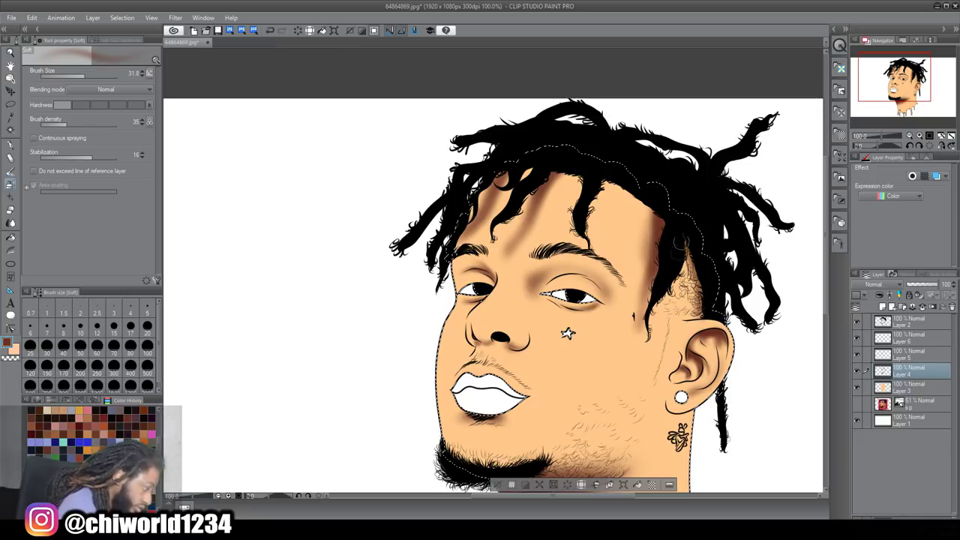
{"action": "scroll", "coordinate": [780, 264], "scroll_direction": "down", "scroll_amount": 3}
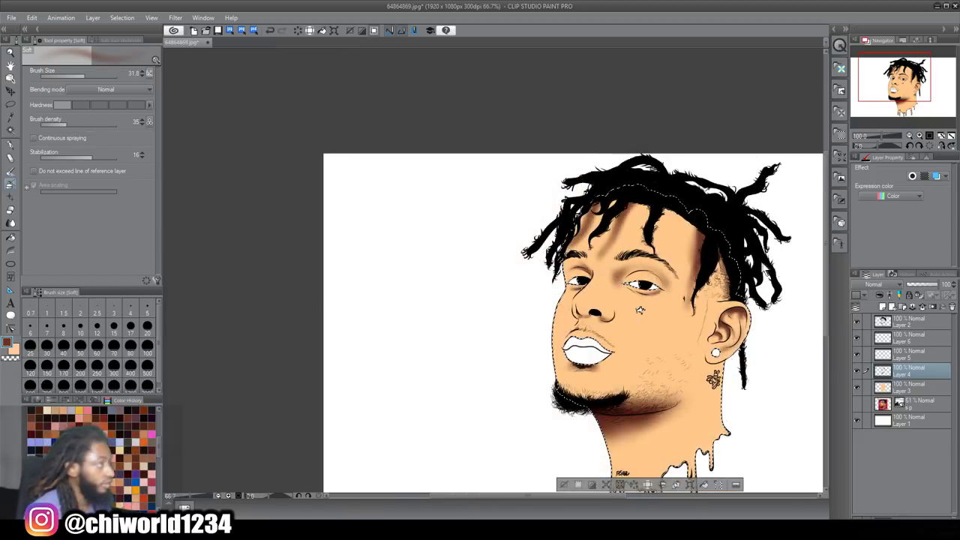
- Extend the brown shadow down the front edge and middle of the neck with the airbrush at size 89.5
{"action": "scroll", "coordinate": [774, 261], "scroll_direction": "up", "scroll_amount": 3}
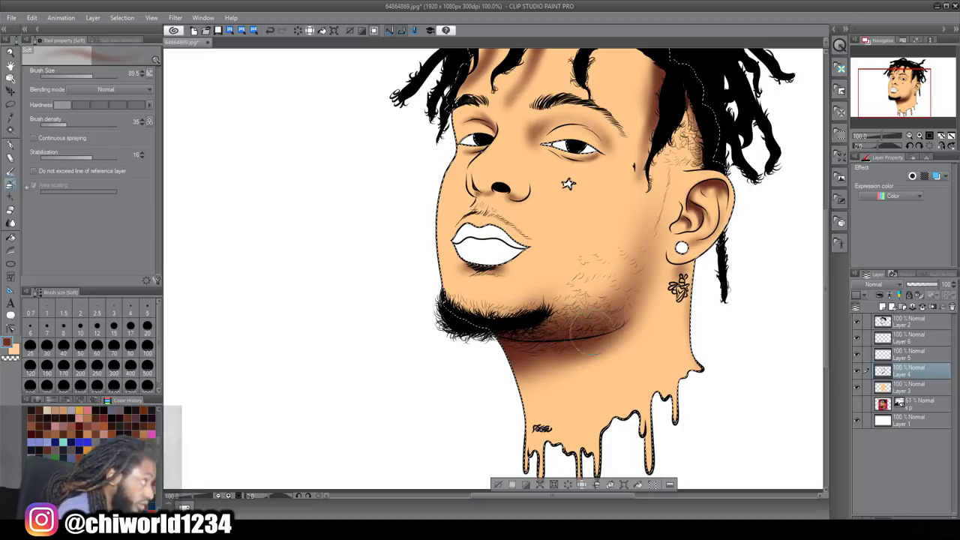
{"action": "left_click_drag", "start_coordinate": [562, 335], "coordinate": [560, 381]}
{"action": "left_click_drag", "start_coordinate": [572, 332], "coordinate": [589, 349]}
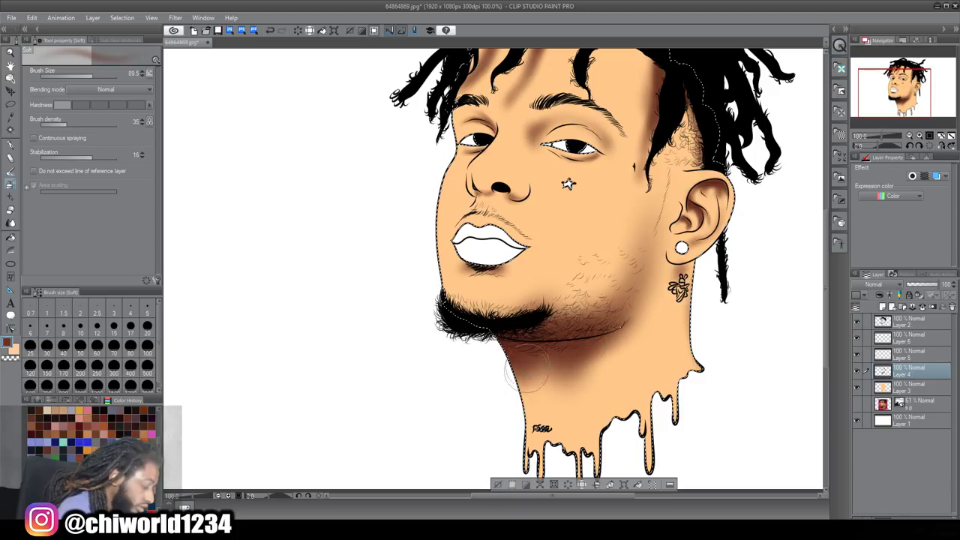
{"action": "left_click_drag", "start_coordinate": [506, 371], "coordinate": [520, 431]}
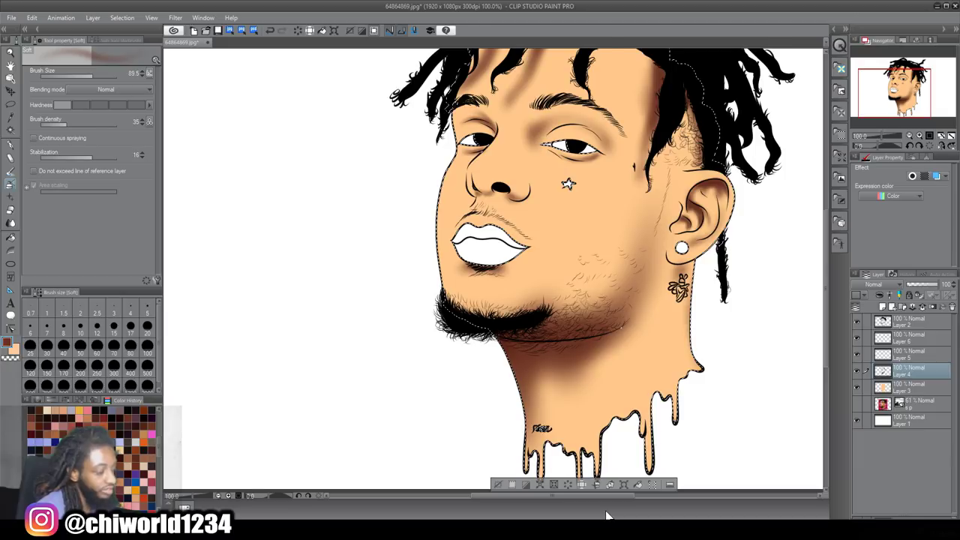
{"action": "scroll", "coordinate": [636, 460], "scroll_direction": "down", "scroll_amount": 4}
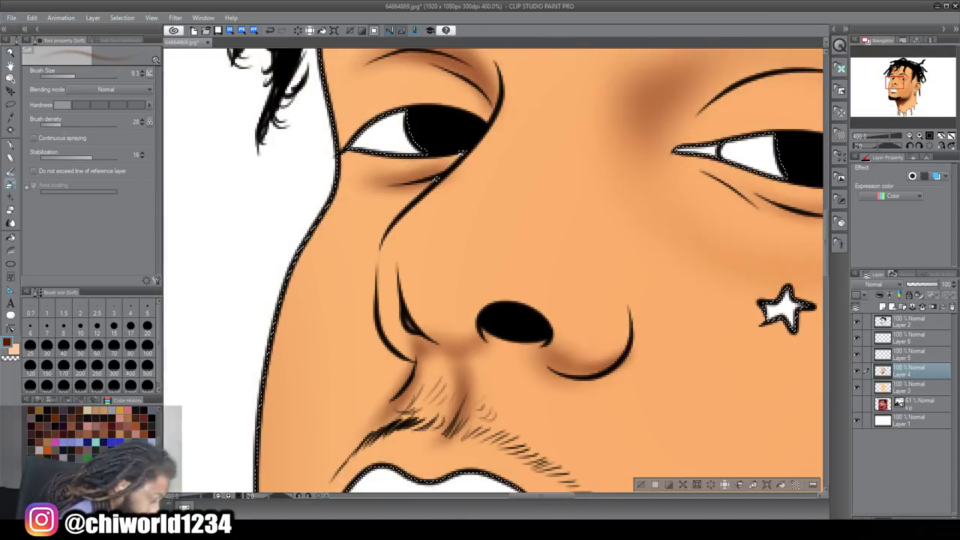
- Shade under the nostrils, the philtrum and the side of the nose in brown with a fine soft airbrush
{"action": "mouse_move", "coordinate": [554, 351]}
{"action": "left_mouse_down"}
{"action": "mouse_move", "coordinate": [621, 352]}
{"action": "mouse_move", "coordinate": [608, 366]}
{"action": "left_mouse_up"}
{"action": "left_click_drag", "start_coordinate": [435, 326], "coordinate": [514, 349]}
{"action": "left_click_drag", "start_coordinate": [482, 306], "coordinate": [494, 271]}
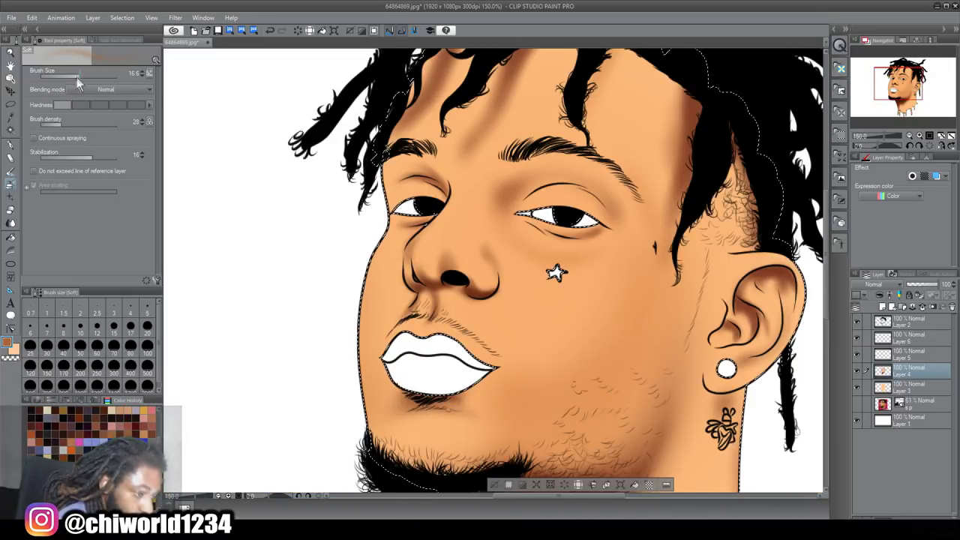
- Shade around the mouth, the chin and the lower cheek in light brown with the airbrush at sizes 27.5 and 50
{"action": "left_click_drag", "start_coordinate": [78, 78], "coordinate": [84, 80]}
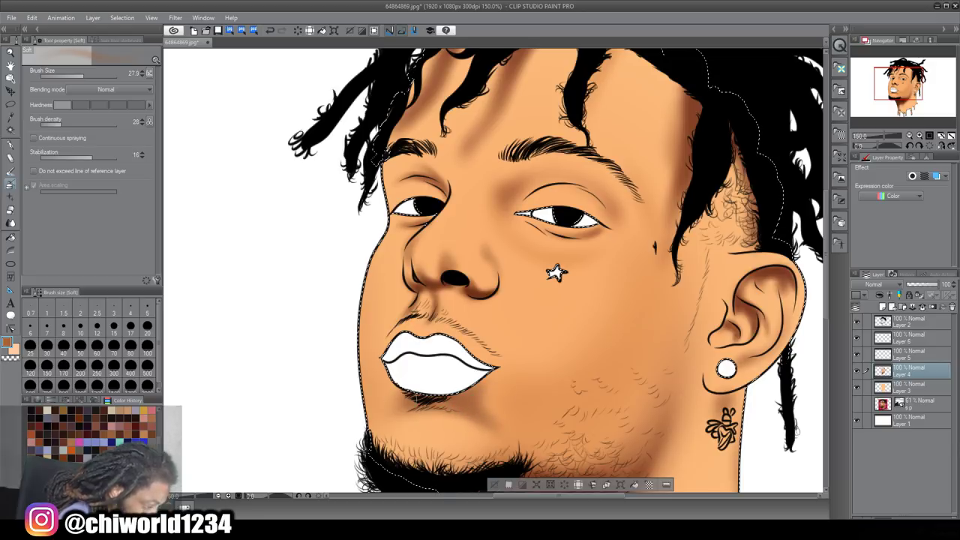
{"action": "scroll", "coordinate": [464, 451], "scroll_direction": "down", "scroll_amount": 2}
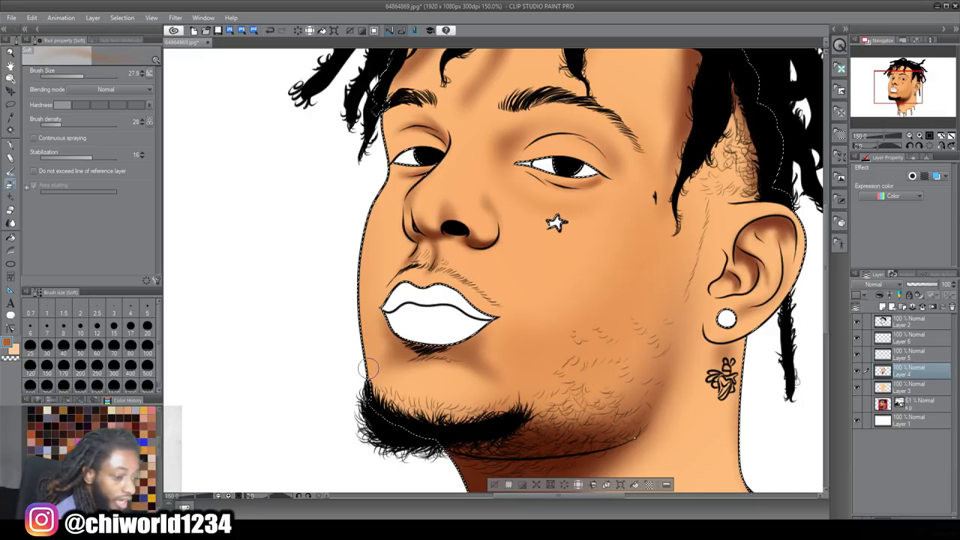
{"action": "left_click_drag", "start_coordinate": [84, 76], "coordinate": [88, 76]}
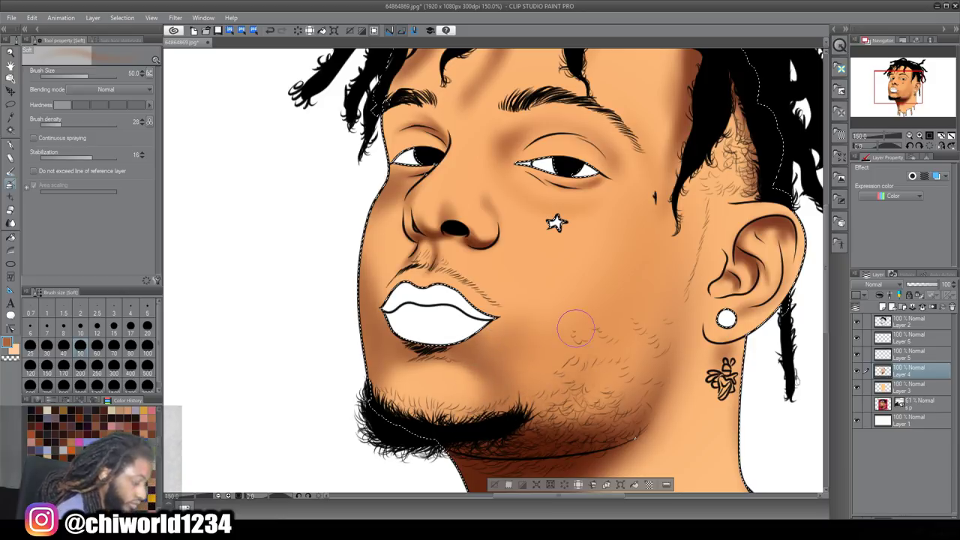
{"action": "scroll", "coordinate": [576, 328], "scroll_direction": "down", "scroll_amount": 4}
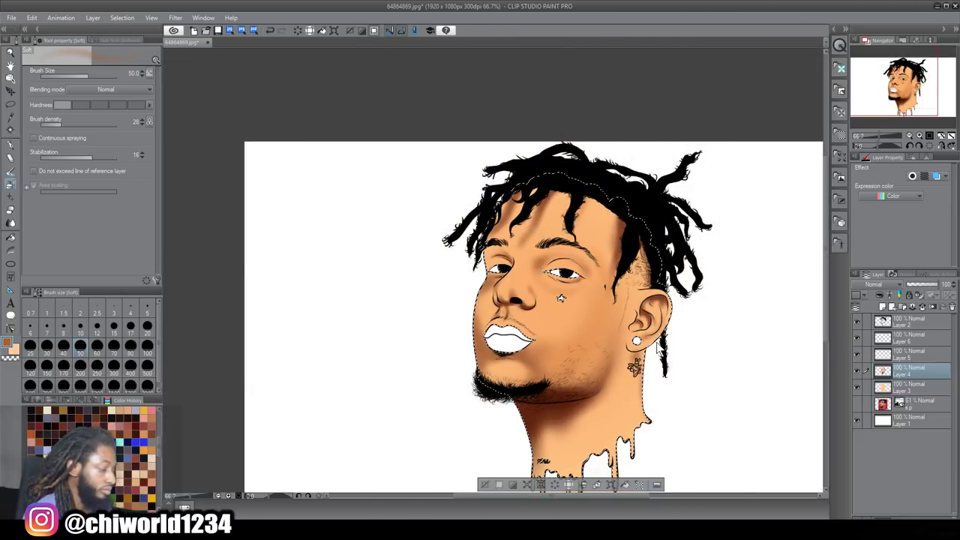
- Broaden the light brown shading across the cheek and jaw with the airbrush at about size 108
{"action": "scroll", "coordinate": [657, 345], "scroll_direction": "up", "scroll_amount": 4}
{"action": "left_click", "coordinate": [93, 72]}
{"action": "left_click_drag", "start_coordinate": [93, 72], "coordinate": [112, 73]}
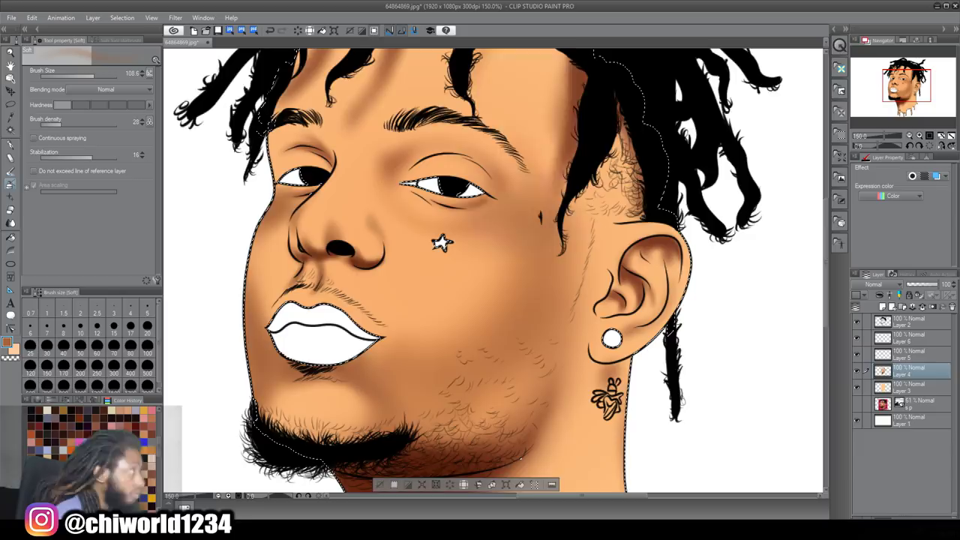
- Pick a darker brown from the drawing and shade the neck beneath the jaw and along its rear edge
{"action": "scroll", "coordinate": [480, 300], "scroll_direction": "down", "scroll_amount": 6}
{"action": "scroll", "coordinate": [480, 300], "scroll_direction": "up", "scroll_amount": 2}
{"action": "left_click", "coordinate": [429, 291], "text": "alt"}
{"action": "left_click_drag", "start_coordinate": [405, 304], "coordinate": [491, 308]}
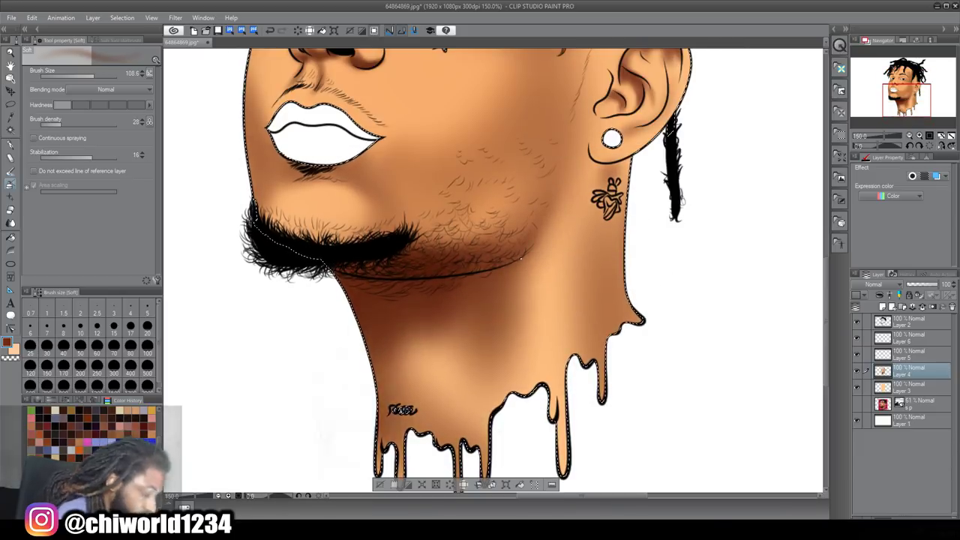
{"action": "left_click_drag", "start_coordinate": [621, 179], "coordinate": [628, 323]}
- Raise the airbrush density to 61 and darken the shadows along the hairline, the temple and beneath the hanging locks
{"action": "scroll", "coordinate": [493, 270], "scroll_direction": "down", "scroll_amount": 1}
{"action": "left_click", "coordinate": [85, 76]}
{"action": "left_click_drag", "start_coordinate": [62, 125], "coordinate": [86, 124]}
{"action": "left_click_drag", "start_coordinate": [629, 137], "coordinate": [619, 244]}
{"action": "left_click_drag", "start_coordinate": [585, 106], "coordinate": [624, 142]}
{"action": "mouse_move", "coordinate": [558, 105]}
{"action": "left_mouse_down"}
{"action": "mouse_move", "coordinate": [547, 161]}
{"action": "mouse_move", "coordinate": [501, 159]}
{"action": "left_mouse_up"}
{"action": "left_click_drag", "start_coordinate": [474, 103], "coordinate": [451, 154]}
- Deepen the brown shading over the jaw and chin with the airbrush at size 73.7
{"action": "scroll", "coordinate": [686, 150], "scroll_direction": "up", "scroll_amount": 1}
{"action": "scroll", "coordinate": [494, 269], "scroll_direction": "down", "scroll_amount": 2}
{"action": "left_click", "coordinate": [91, 76]}
{"action": "left_click_drag", "start_coordinate": [577, 338], "coordinate": [457, 417]}
{"action": "left_click_drag", "start_coordinate": [431, 412], "coordinate": [304, 397]}
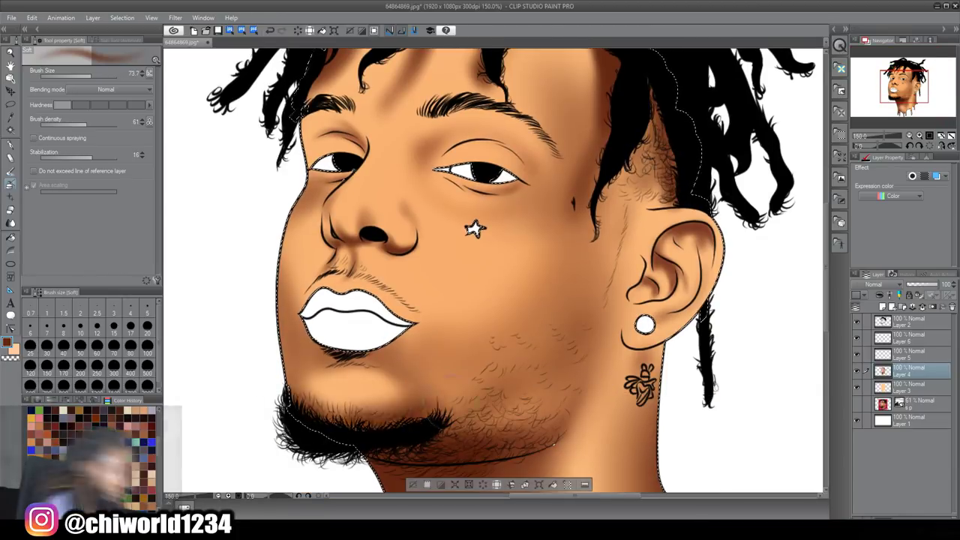
- Trace a thin dark brown shadow along the upper lash line of the eye above the star with the airbrush at size 4
{"action": "scroll", "coordinate": [600, 353], "scroll_direction": "down", "scroll_amount": 1}
{"action": "scroll", "coordinate": [444, 197], "scroll_direction": "up", "scroll_amount": 2}
{"action": "left_click", "coordinate": [81, 76]}
{"action": "left_click_drag", "start_coordinate": [654, 279], "coordinate": [615, 298]}
{"action": "scroll", "coordinate": [608, 265], "scroll_direction": "up", "scroll_amount": 4}
{"action": "left_click", "coordinate": [131, 309]}
{"action": "left_click_drag", "start_coordinate": [576, 216], "coordinate": [816, 334]}
{"action": "left_click_drag", "start_coordinate": [633, 219], "coordinate": [347, 249]}
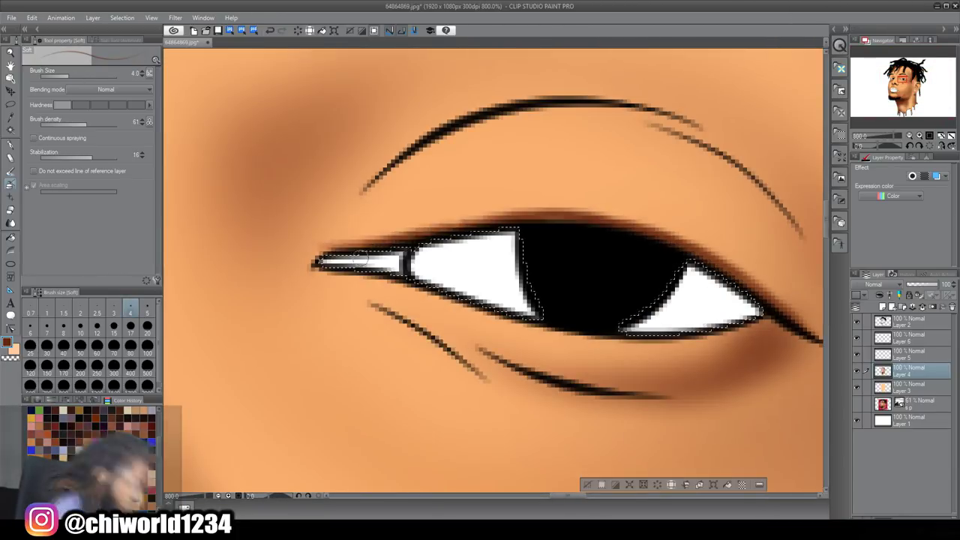
- Blend light brown around the inner eye corners and under both eyes with a larger airbrush
{"action": "key", "text": "ctrl+minus"}
{"action": "key", "text": "ctrl+minus"}
{"action": "key", "text": "ctrl+minus"}
{"action": "key", "text": "ctrl+minus"}
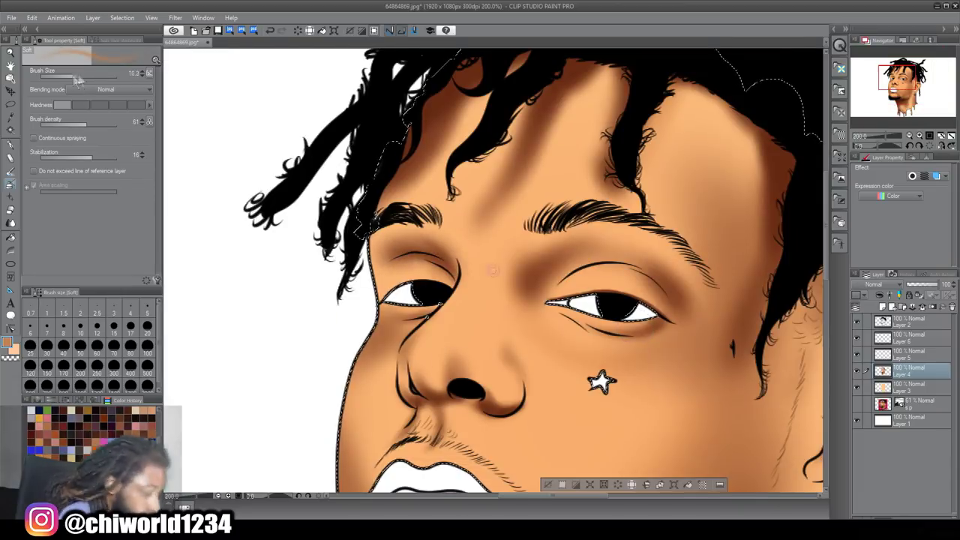
{"action": "left_click", "coordinate": [79, 76]}
{"action": "left_click_drag", "start_coordinate": [541, 319], "coordinate": [579, 355]}
{"action": "left_click_drag", "start_coordinate": [570, 314], "coordinate": [509, 319]}
{"action": "left_click_drag", "start_coordinate": [387, 308], "coordinate": [371, 313]}
- Darken the inner folds and lower rim of the ear in dark brown with the airbrush at size 12
{"action": "scroll", "coordinate": [493, 270], "scroll_direction": "down", "scroll_amount": 2}
{"action": "scroll", "coordinate": [690, 218], "scroll_direction": "up", "scroll_amount": 6}
{"action": "left_click", "coordinate": [97, 327]}
{"action": "left_click_drag", "start_coordinate": [453, 150], "coordinate": [536, 202]}
{"action": "left_click_drag", "start_coordinate": [397, 281], "coordinate": [450, 308]}
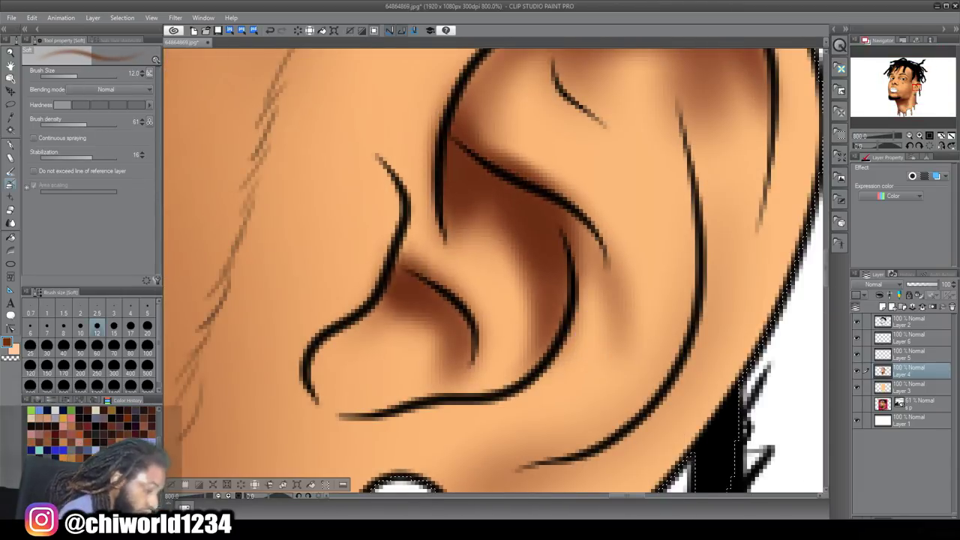
{"action": "scroll", "coordinate": [810, 240], "scroll_direction": "down", "scroll_amount": 2}
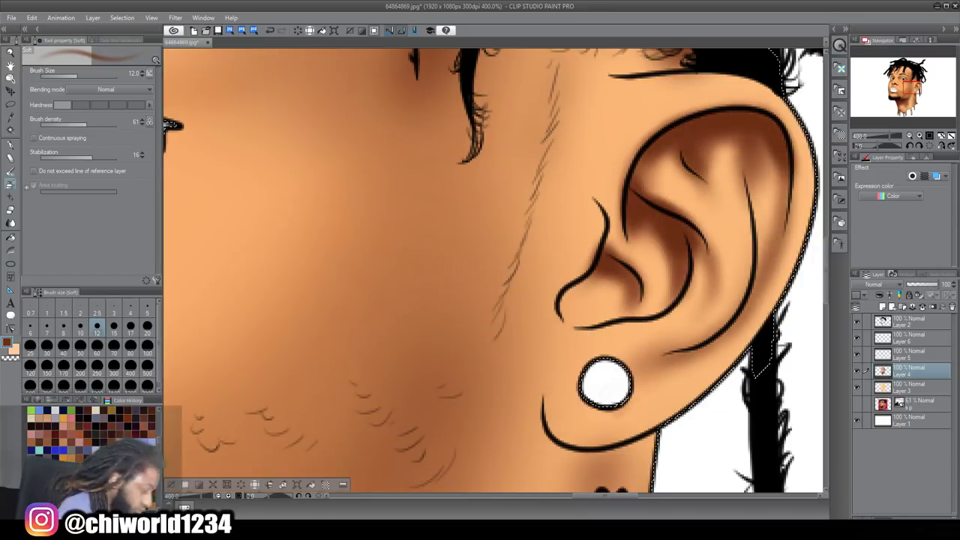
{"action": "left_click_drag", "start_coordinate": [739, 362], "coordinate": [686, 411]}
- Tint the skin around the eyes and across the face with orange, using an enlarged airbrush at density 14
{"action": "scroll", "coordinate": [698, 300], "scroll_direction": "down", "scroll_amount": 4}
{"action": "left_click", "coordinate": [139, 452]}
{"action": "left_click", "coordinate": [95, 77]}
{"action": "left_click", "coordinate": [49, 125]}
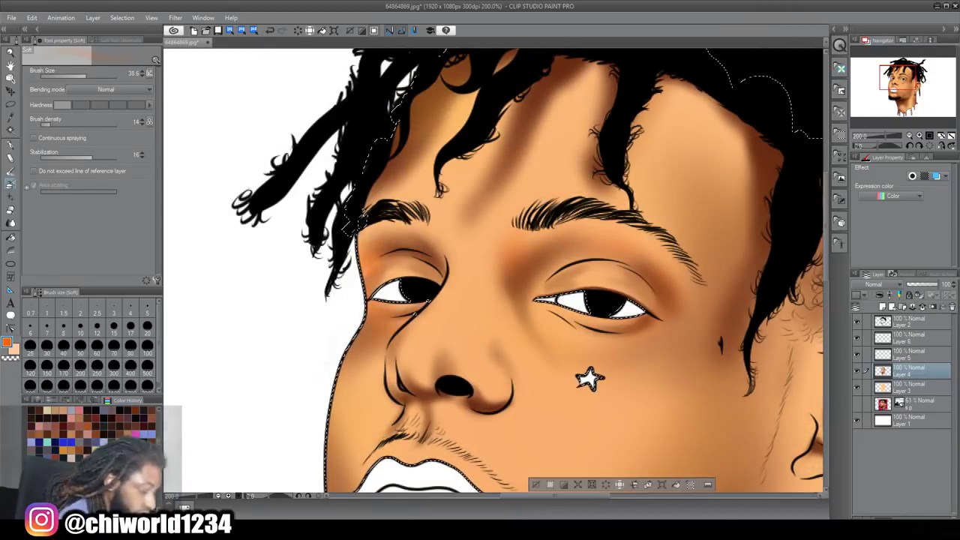
- Make Layer 4, the skin shading layer, the active layer
{"action": "scroll", "coordinate": [620, 229], "scroll_direction": "down", "scroll_amount": 2}
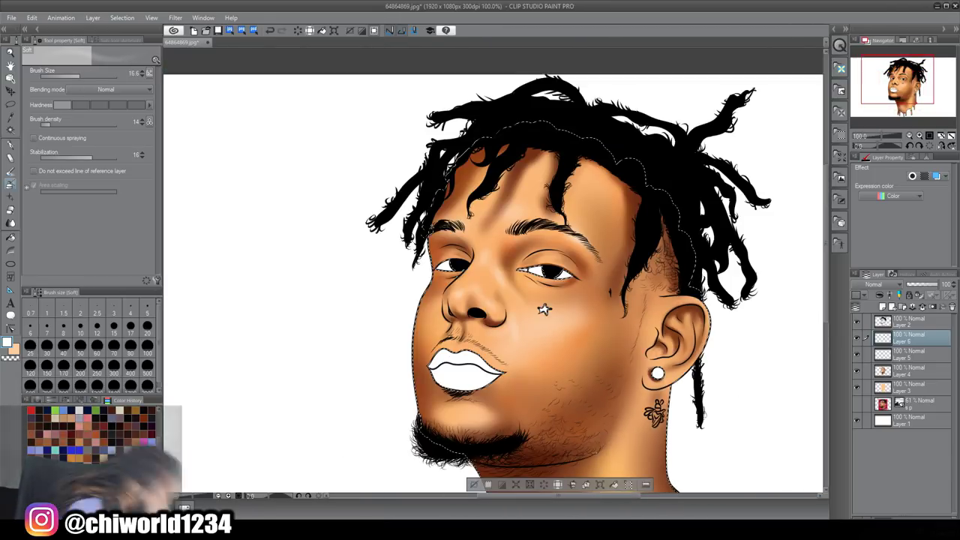
{"action": "scroll", "coordinate": [682, 491], "scroll_direction": "up", "scroll_amount": 1}
{"action": "left_click", "coordinate": [909, 370]}
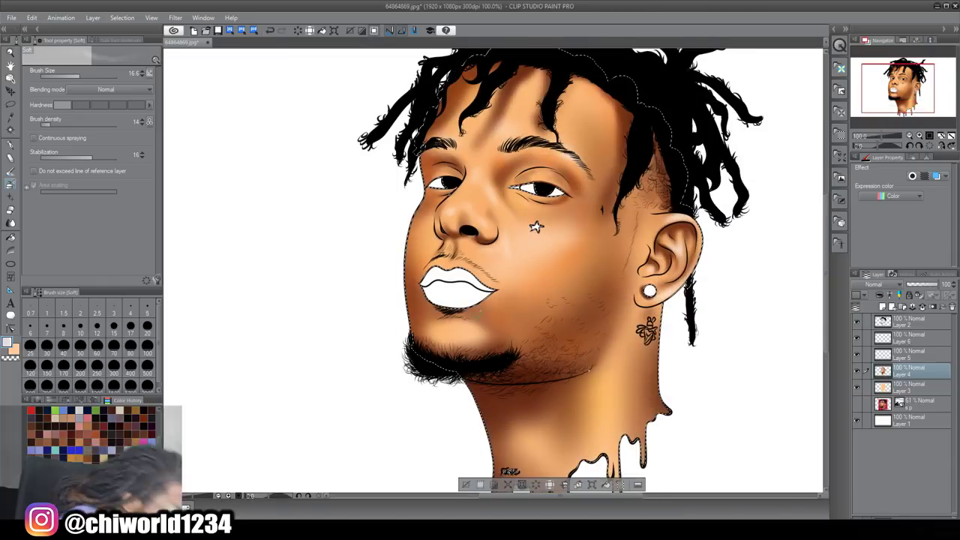
{"action": "key", "text": "p"}
{"action": "left_click_drag", "start_coordinate": [590, 312], "coordinate": [573, 353]}
{"action": "key", "text": "ctrl+z"}
{"action": "key", "text": "b"}
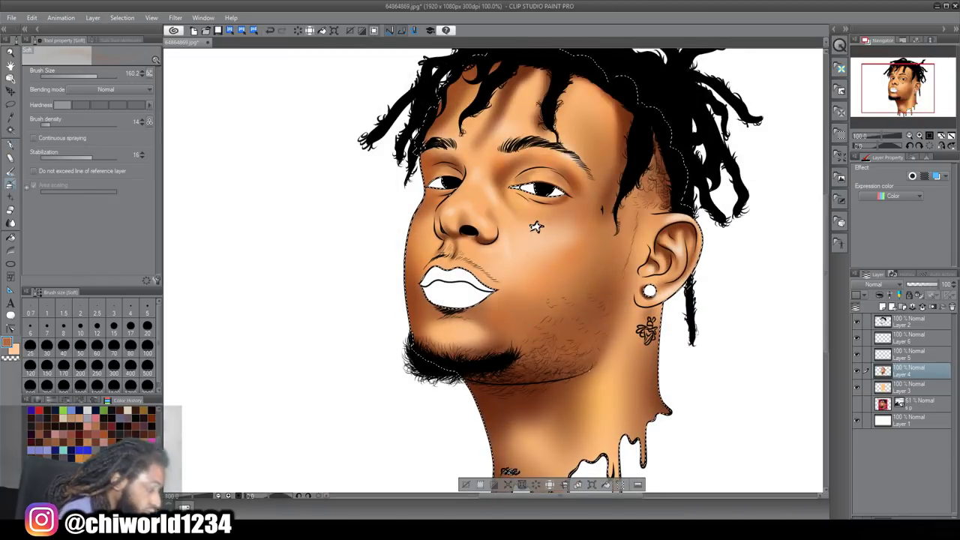
- Set the drawing colour to dark brown (H 16, S 92, V 22) and deepen the shadow along and beneath the jawline
{"action": "scroll", "coordinate": [645, 424], "scroll_direction": "down", "scroll_amount": 2}
{"action": "scroll", "coordinate": [591, 196], "scroll_direction": "up", "scroll_amount": 1}
{"action": "scroll", "coordinate": [591, 296], "scroll_direction": "down", "scroll_amount": 2}
{"action": "double_click", "coordinate": [7, 342]}
{"action": "left_click", "coordinate": [249, 417]}
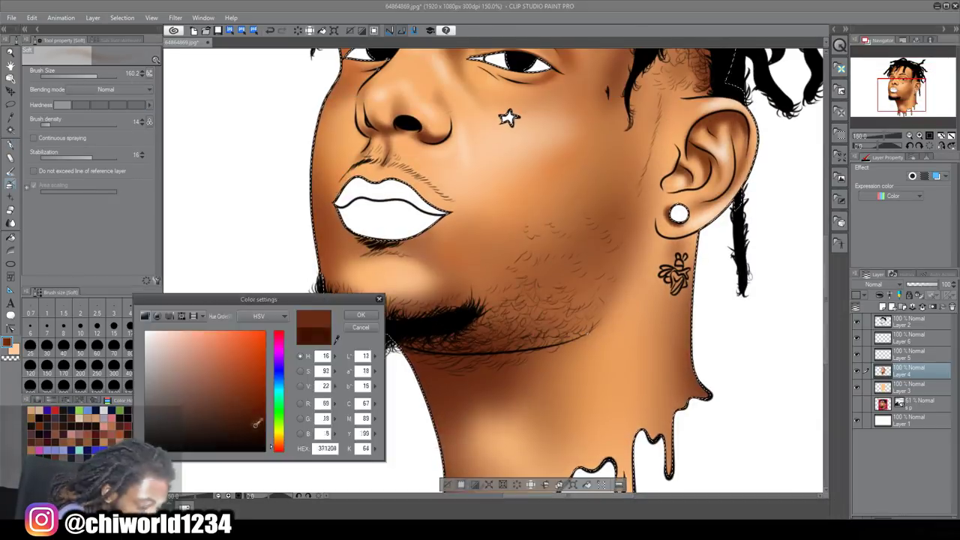
{"action": "left_click", "coordinate": [360, 317]}
{"action": "left_click_drag", "start_coordinate": [96, 76], "coordinate": [87, 76]}
{"action": "left_click_drag", "start_coordinate": [491, 375], "coordinate": [593, 330]}
{"action": "left_click_drag", "start_coordinate": [517, 315], "coordinate": [443, 375]}
- Shade the jaw and neck in a dark brown from the colour history at density 37 and brush size 53.3
{"action": "left_click", "coordinate": [87, 427]}
{"action": "left_click_drag", "start_coordinate": [49, 124], "coordinate": [67, 124]}
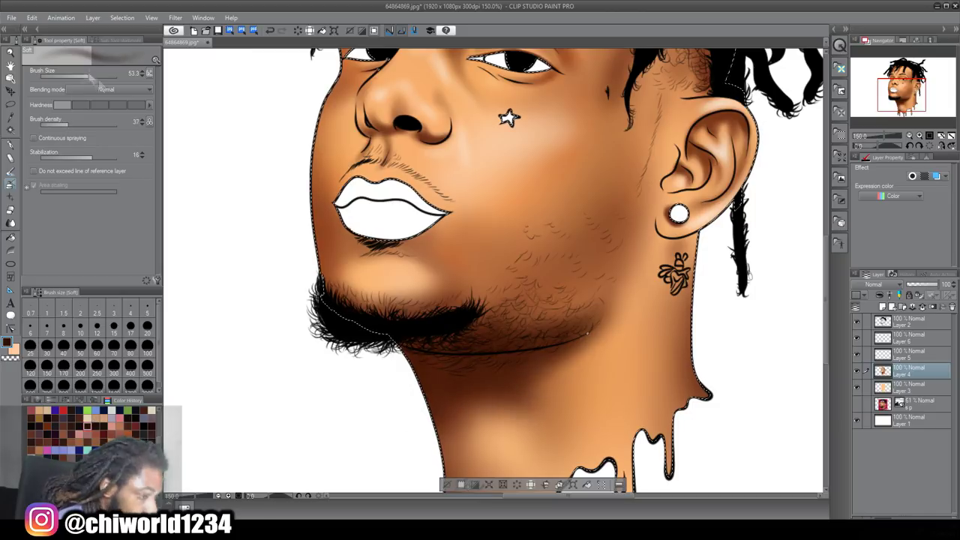
{"action": "key", "text": "ctrl+minus"}
{"action": "left_click_drag", "start_coordinate": [592, 418], "coordinate": [622, 337]}
{"action": "left_click_drag", "start_coordinate": [492, 75], "coordinate": [492, 223]}
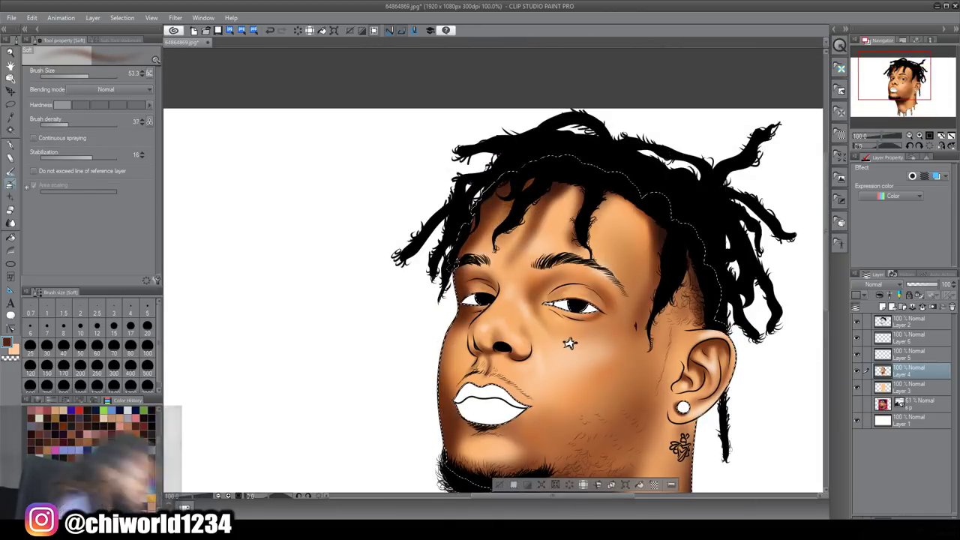
- Shade down the side of the nose bridge beside the inner eye corner with a smaller airbrush
{"action": "scroll", "coordinate": [506, 321], "scroll_direction": "up", "scroll_amount": 4}
{"action": "left_click", "coordinate": [80, 76]}
{"action": "mouse_move", "coordinate": [492, 270]}
{"action": "left_mouse_down"}
{"action": "mouse_move", "coordinate": [465, 232]}
{"action": "mouse_move", "coordinate": [464, 381]}
{"action": "left_mouse_up"}
{"action": "key", "text": "ctrl+minus"}
{"action": "key", "text": "ctrl+minus"}
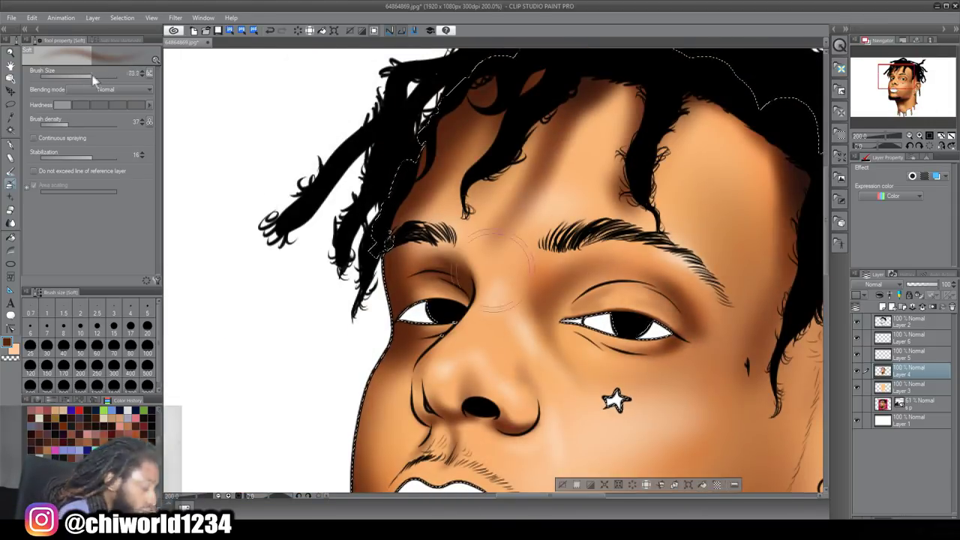
- Smooth the shading over the cheek and jaw with a tone sampled from the cheek, using a larger airbrush
{"action": "key", "text": "ctrl+minus"}
{"action": "key", "text": "ctrl+minus"}
{"action": "left_click", "coordinate": [96, 76]}
{"action": "left_click", "coordinate": [605, 323], "text": "alt"}
{"action": "left_click_drag", "start_coordinate": [636, 300], "coordinate": [573, 312]}
{"action": "mouse_move", "coordinate": [492, 315]}
{"action": "left_mouse_down"}
{"action": "mouse_move", "coordinate": [501, 225]}
{"action": "mouse_move", "coordinate": [501, 324]}
{"action": "left_mouse_up"}
{"action": "left_click_drag", "start_coordinate": [618, 267], "coordinate": [589, 342]}
- Set the drawing colour to light peach and tint the whole face with one airbrush dab at size 1874.8
{"action": "scroll", "coordinate": [614, 257], "scroll_direction": "down", "scroll_amount": 1}
{"action": "double_click", "coordinate": [7, 342]}
{"action": "left_click", "coordinate": [214, 335]}
{"action": "left_click", "coordinate": [364, 313]}
{"action": "scroll", "coordinate": [743, 207], "scroll_direction": "down", "scroll_amount": 1}
{"action": "double_click", "coordinate": [7, 342]}
{"action": "left_click", "coordinate": [365, 313]}
{"action": "left_click", "coordinate": [116, 76]}
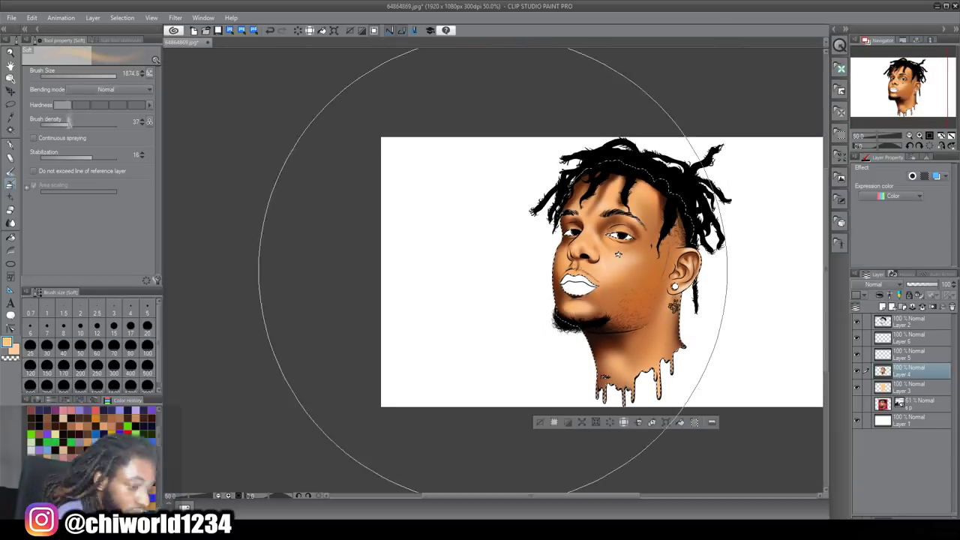
{"action": "left_click", "coordinate": [644, 307]}
- Set the drawing colour to brown and return to the soft airbrush for shading the face and neck
{"action": "scroll", "coordinate": [630, 256], "scroll_direction": "up", "scroll_amount": 2}
{"action": "scroll", "coordinate": [592, 300], "scroll_direction": "down", "scroll_amount": 1}
{"action": "left_click", "coordinate": [10, 129]}
{"action": "scroll", "coordinate": [634, 298], "scroll_direction": "up", "scroll_amount": 1}
{"action": "double_click", "coordinate": [6, 342]}
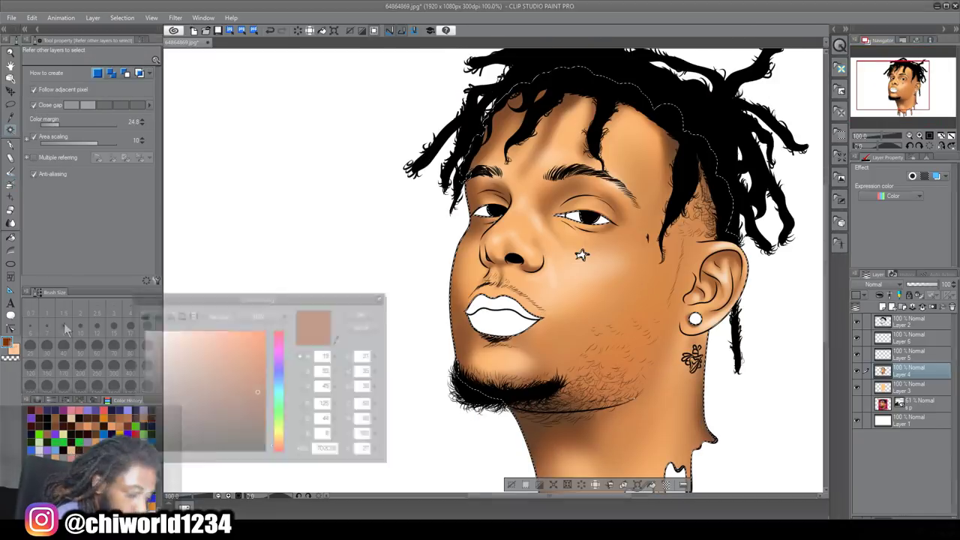
{"action": "key", "text": "b"}
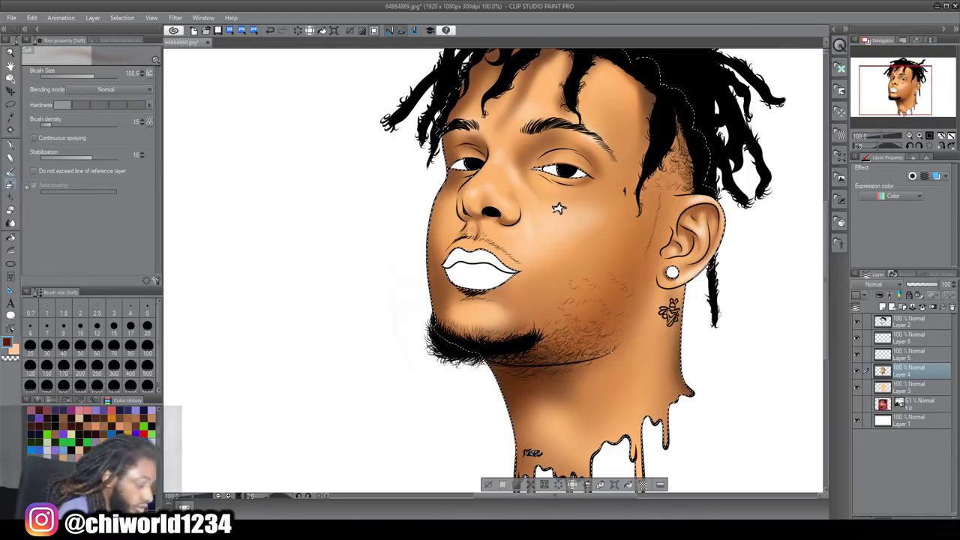
{"action": "scroll", "coordinate": [495, 269], "scroll_direction": "up", "scroll_amount": 1}
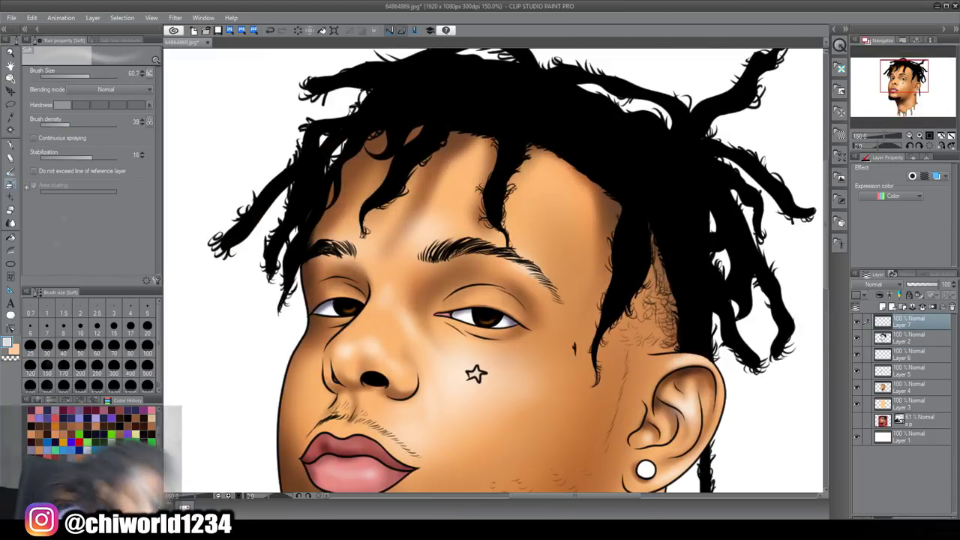
- Brush soft light highlights onto the locks on Layer 7 and thicken the jaw stubble on Layer 2 with the black G-pen
{"action": "double_click", "coordinate": [7, 342]}
{"action": "left_click_drag", "start_coordinate": [643, 215], "coordinate": [637, 249]}
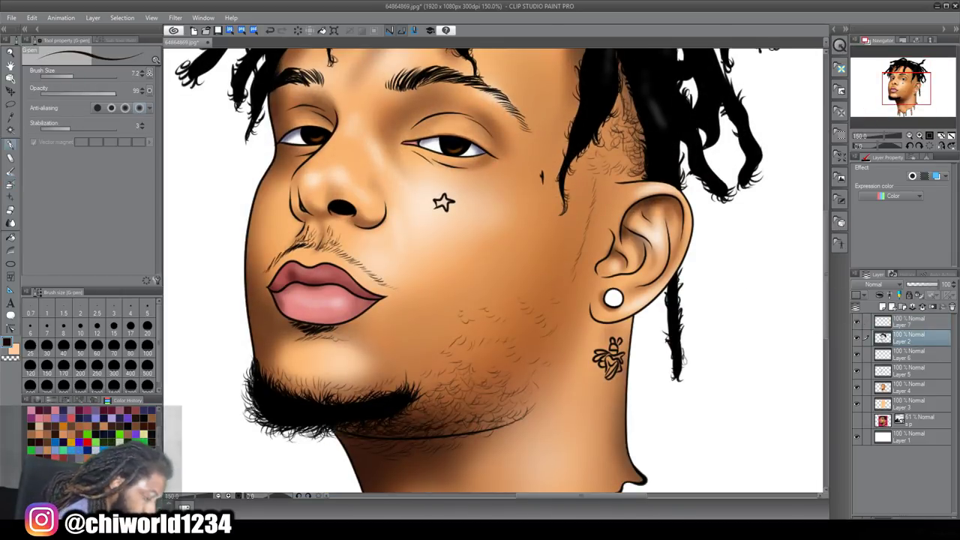
{"action": "scroll", "coordinate": [640, 431], "scroll_direction": "down", "scroll_amount": 1}
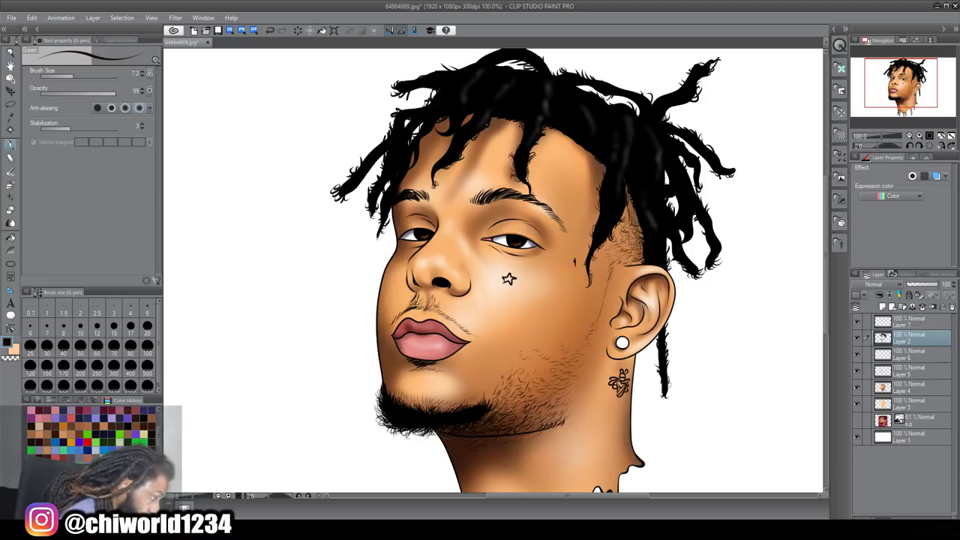
{"action": "left_click_drag", "start_coordinate": [619, 203], "coordinate": [567, 236]}
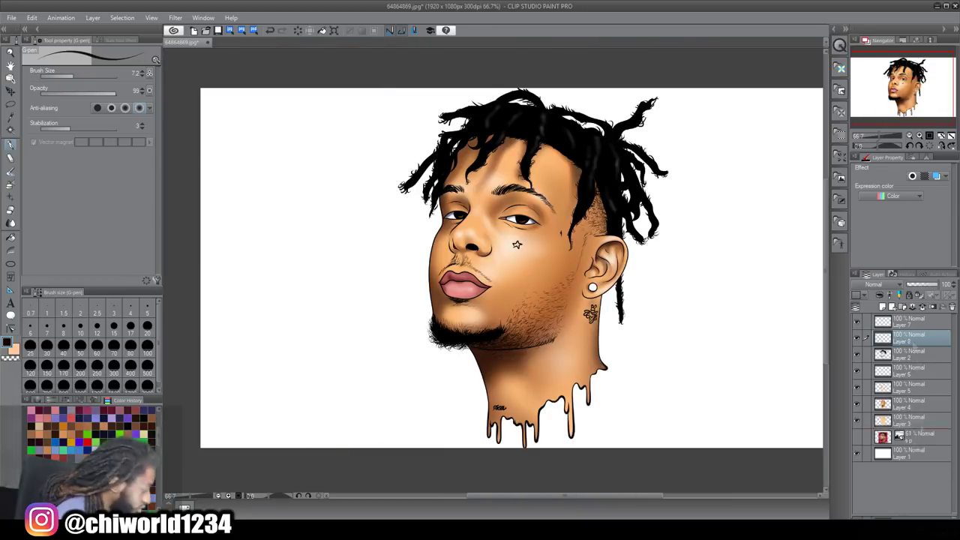
- Paint the whole background red on Layer 8 beneath the portrait layers with the G-pen at size 1356.3
{"action": "left_click_drag", "start_coordinate": [525, 225], "coordinate": [338, 192]}
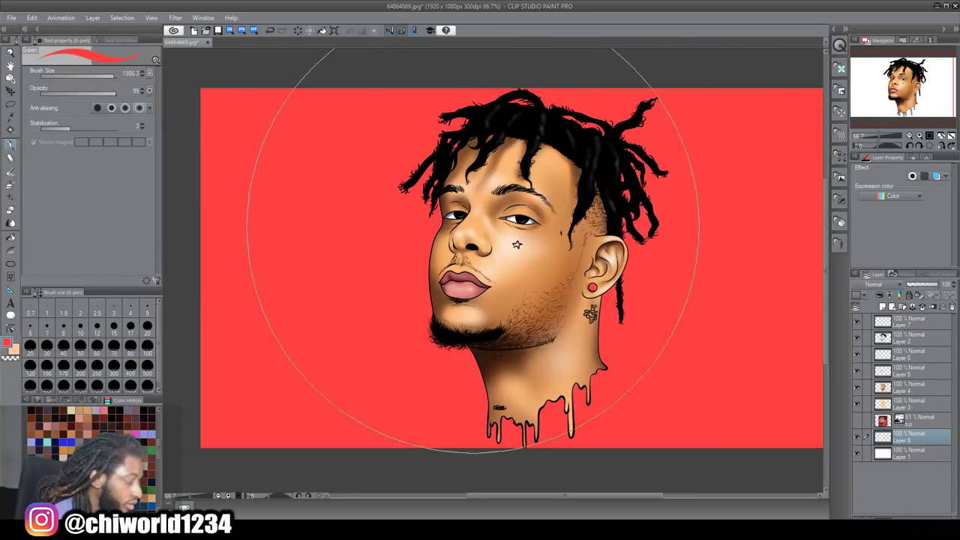